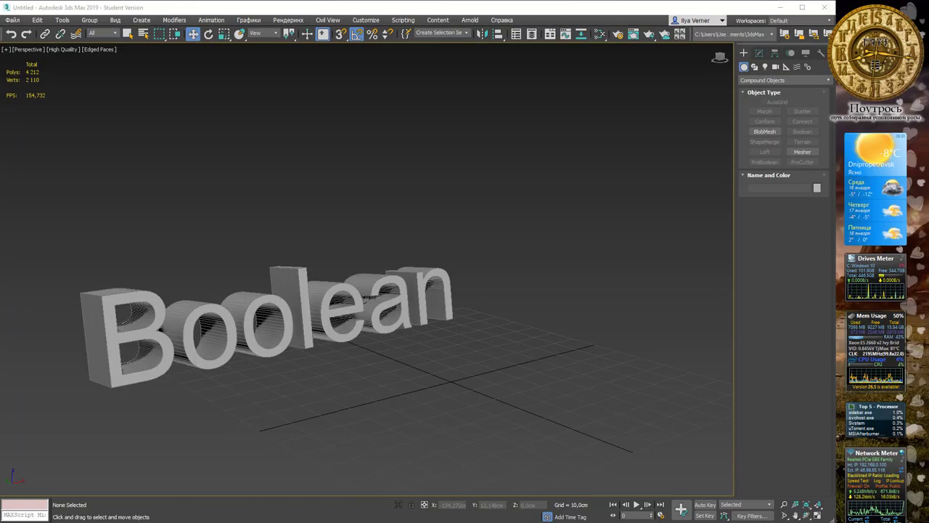
Draw a Standard Primitives box on the grid beside the Boolean lettering
middle_drag(472, 250, 449, 246)
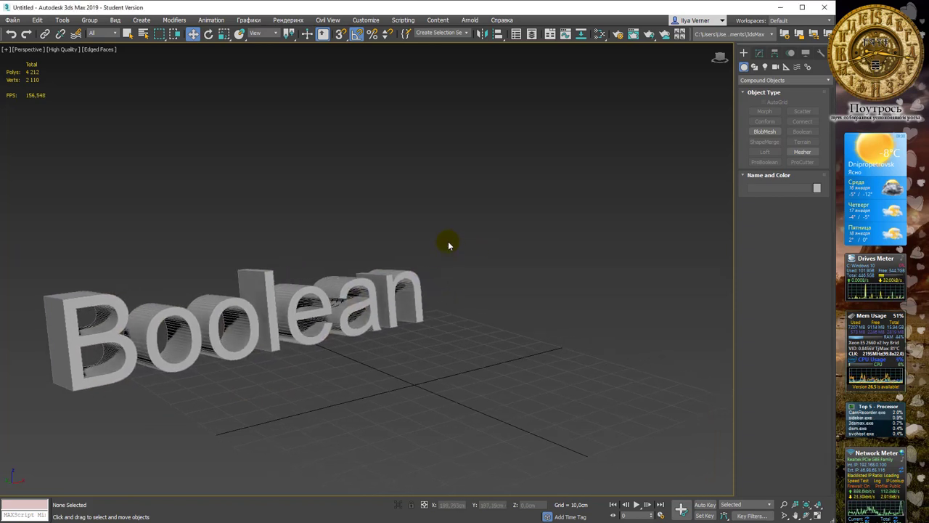
click(784, 80)
click(762, 89)
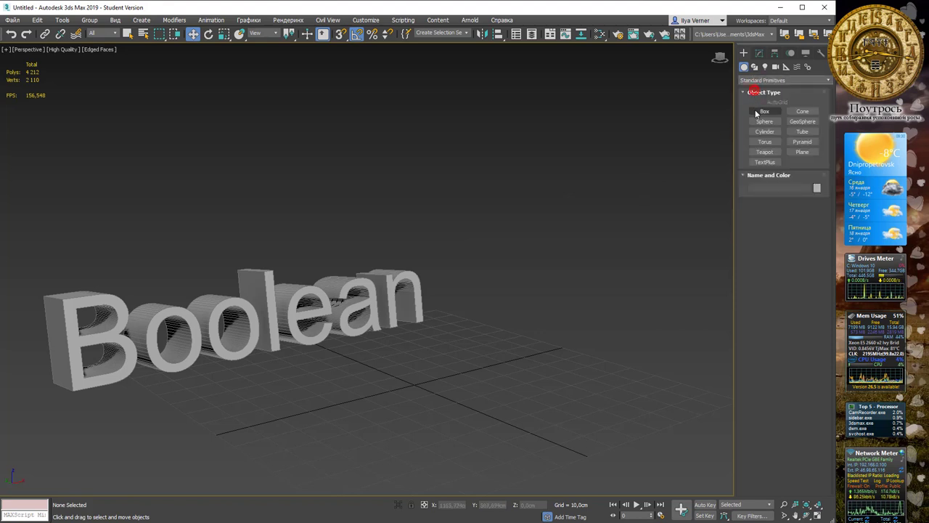
click(764, 112)
drag(421, 409, 624, 422)
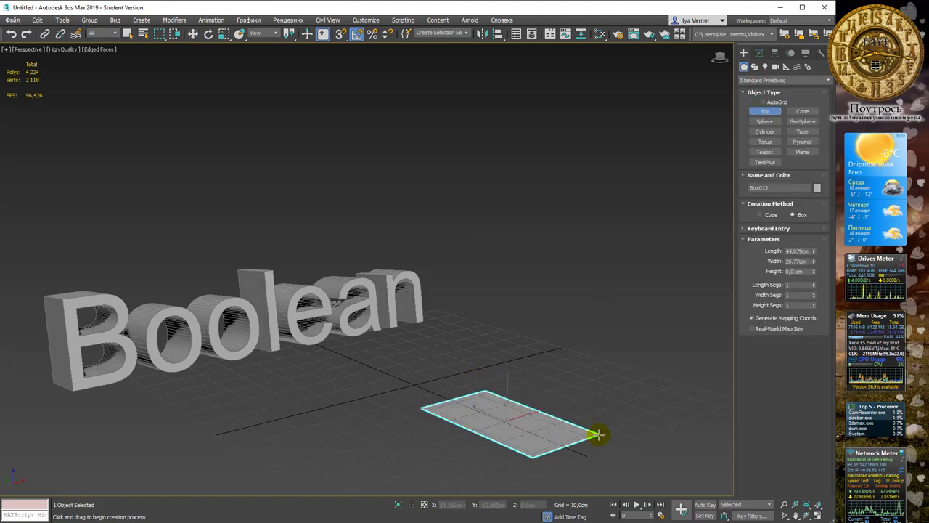
click(586, 308)
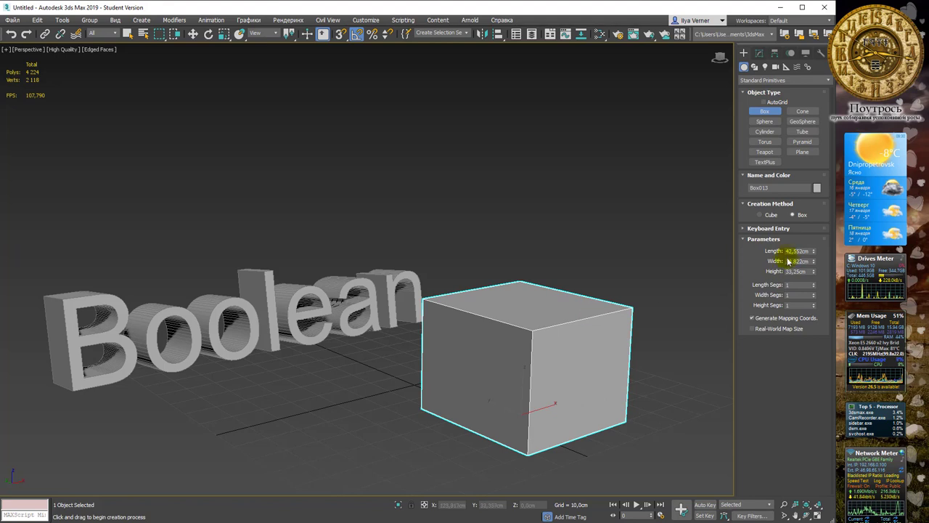
Set the box's length, width and height to 50 cm
click(797, 251)
text(50)
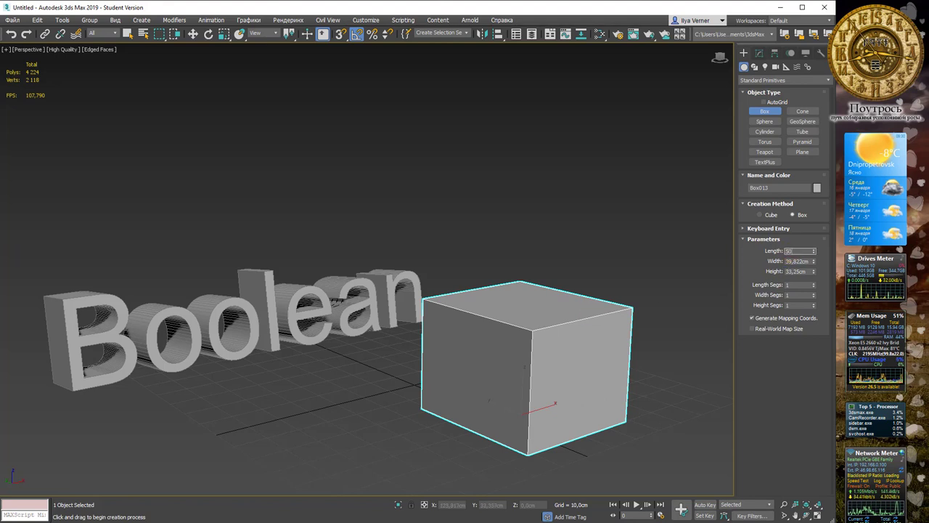
key(Tab)
text(50)
key(Tab)
text(50)
key(Return)
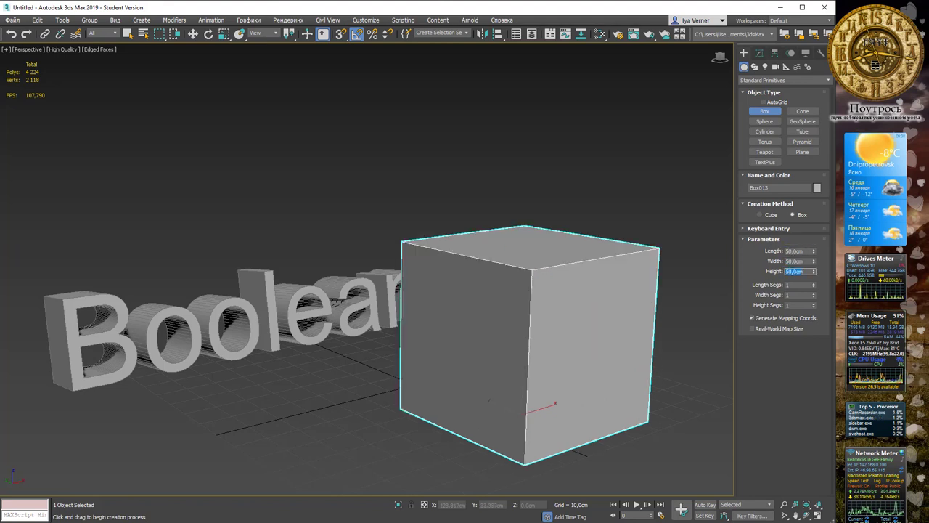
mouse_move(643, 245)
alt+middle_down()
mouse_move(567, 247)
mouse_move(615, 243)
mouse_move(623, 222)
mouse_move(556, 224)
alt+middle_up()
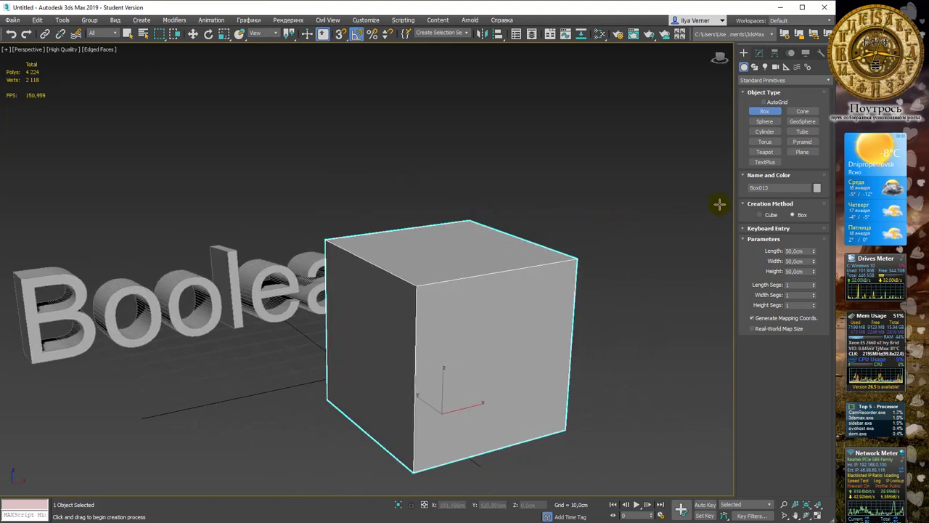
Create a sphere of about 12 cm radius and move it against the cube's front face
click(769, 123)
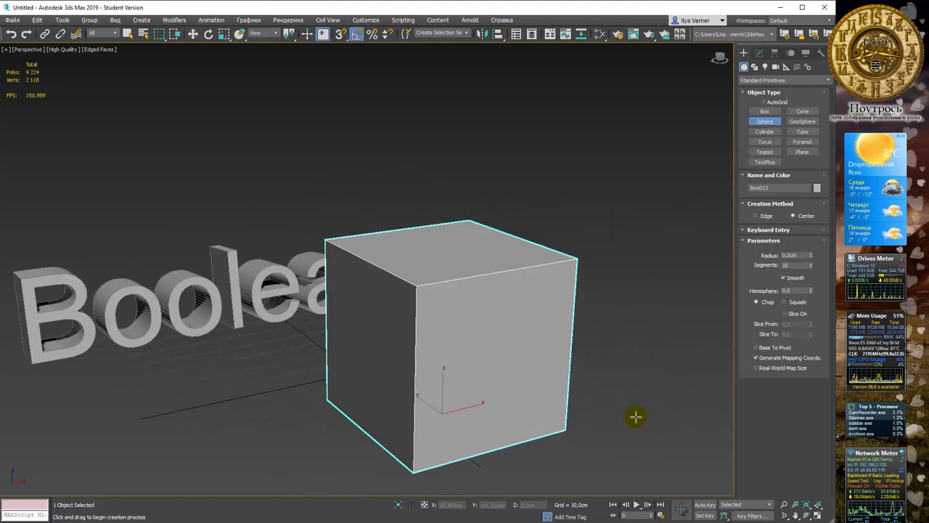
mouse_move(633, 415)
middle_down()
mouse_move(607, 375)
mouse_move(586, 365)
middle_up()
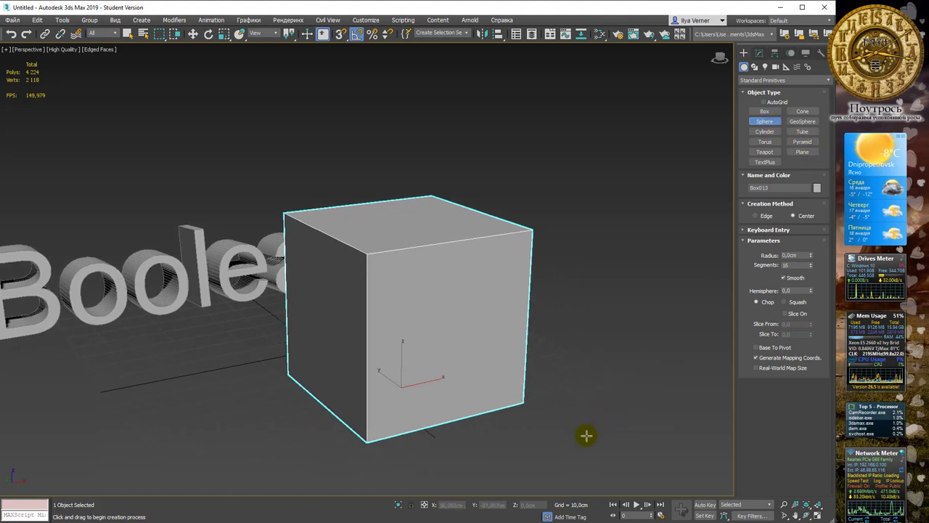
drag(483, 456, 517, 477)
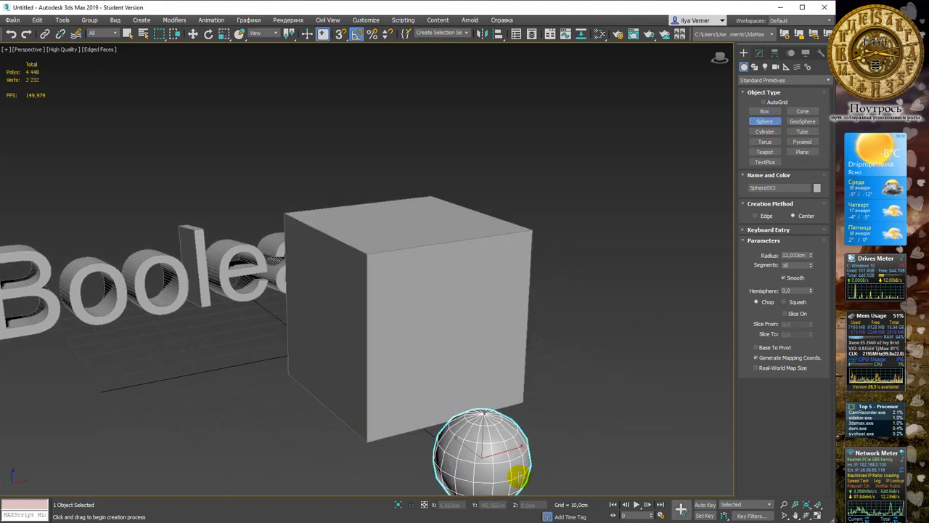
mouse_move(529, 423)
alt+middle_down()
mouse_move(554, 402)
mouse_move(532, 415)
alt+middle_up()
key(w)
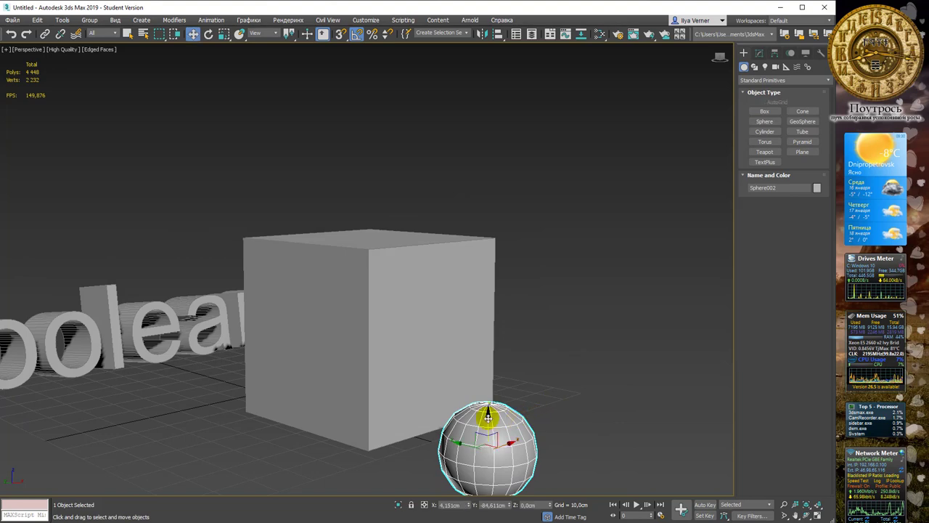
drag(489, 412, 485, 324)
alt+middle_drag(525, 356, 473, 369)
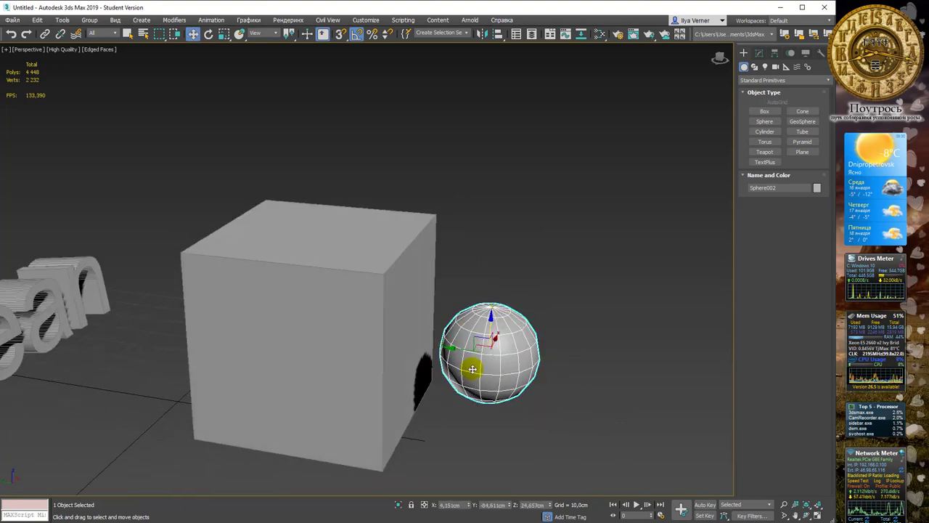
drag(467, 353, 406, 329)
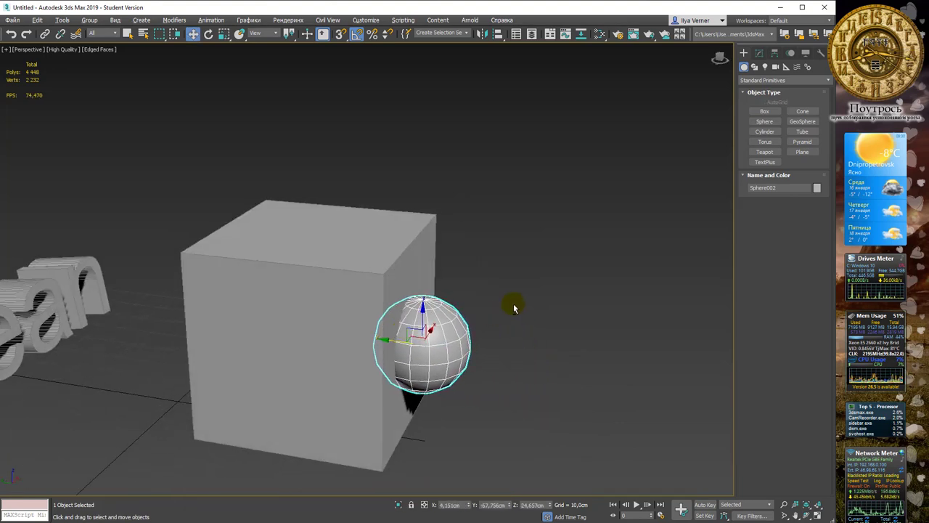
mouse_move(511, 307)
alt+middle_down()
mouse_move(467, 303)
mouse_move(480, 307)
alt+middle_up()
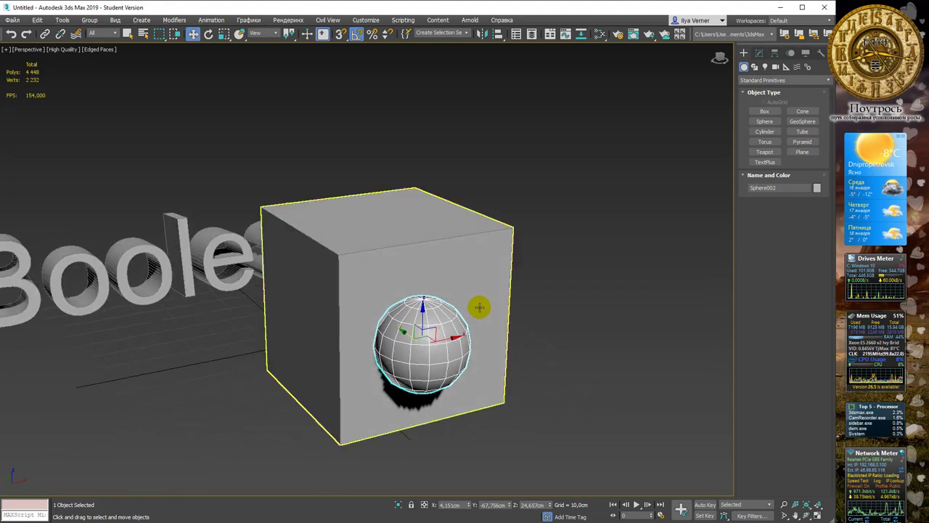
Reduce the sphere to 8 segments for a low-poly look
click(760, 53)
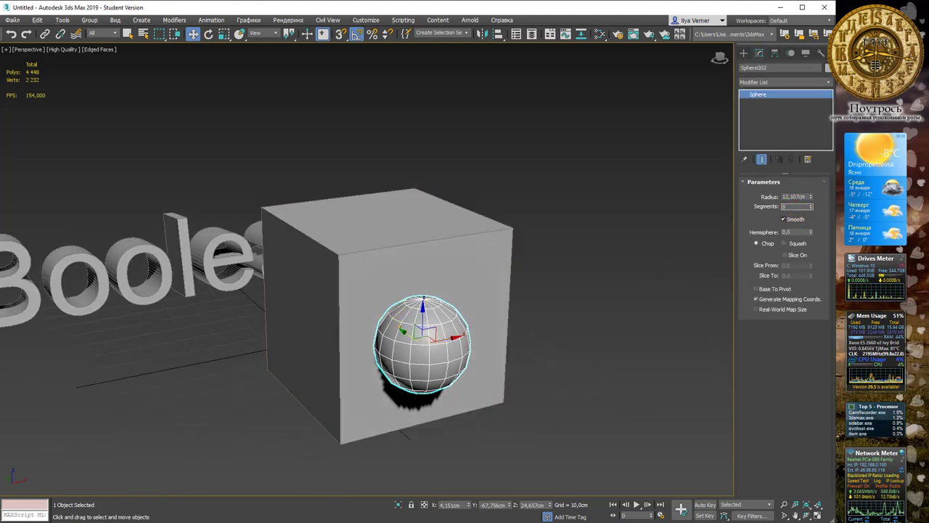
key(Return)
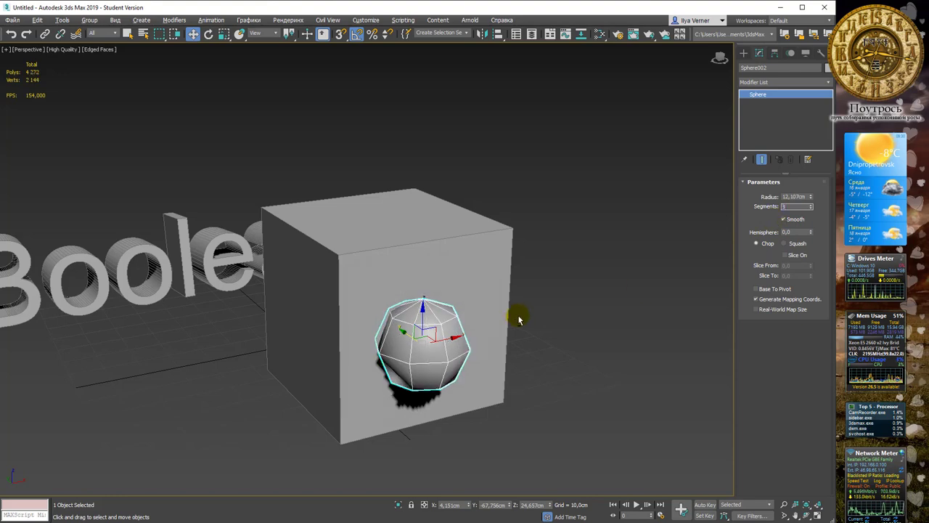
alt+middle_drag(515, 315, 536, 316)
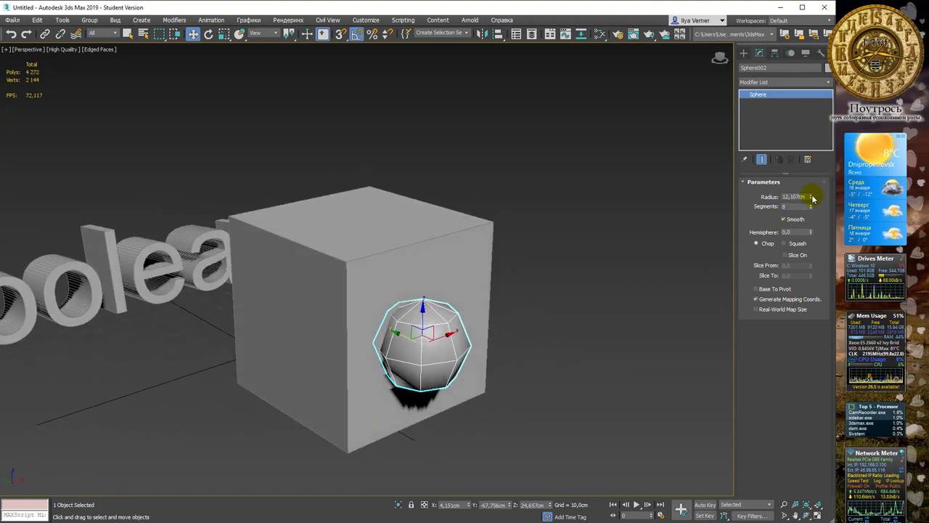
Enlarge the sphere to a 21 cm radius and raise it slightly into the cube
drag(812, 198, 813, 172)
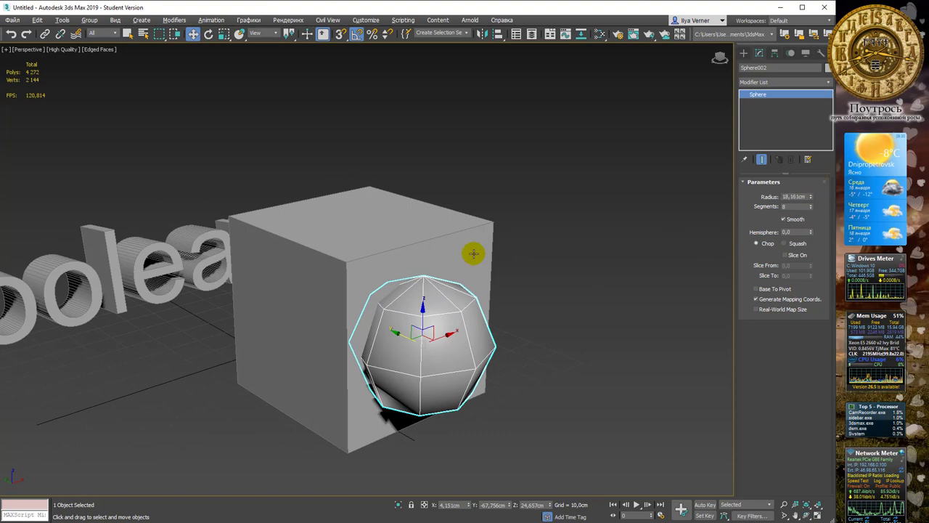
mouse_move(474, 253)
alt+middle_down()
mouse_move(400, 245)
mouse_move(452, 249)
mouse_move(437, 300)
alt+middle_up()
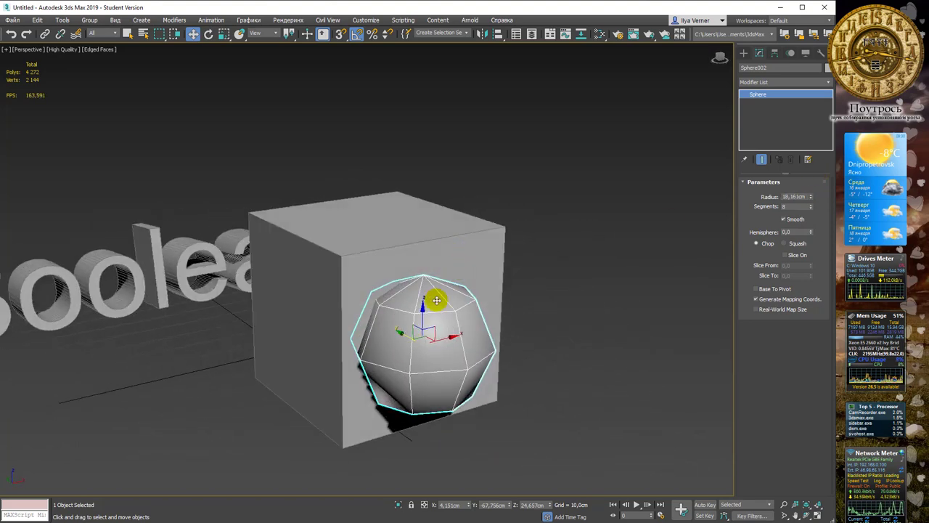
drag(436, 299, 427, 290)
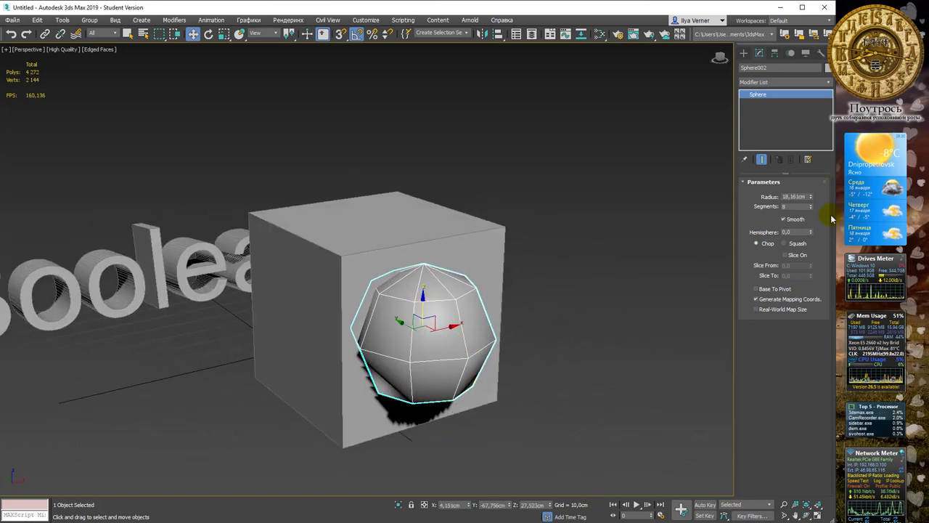
drag(812, 198, 812, 183)
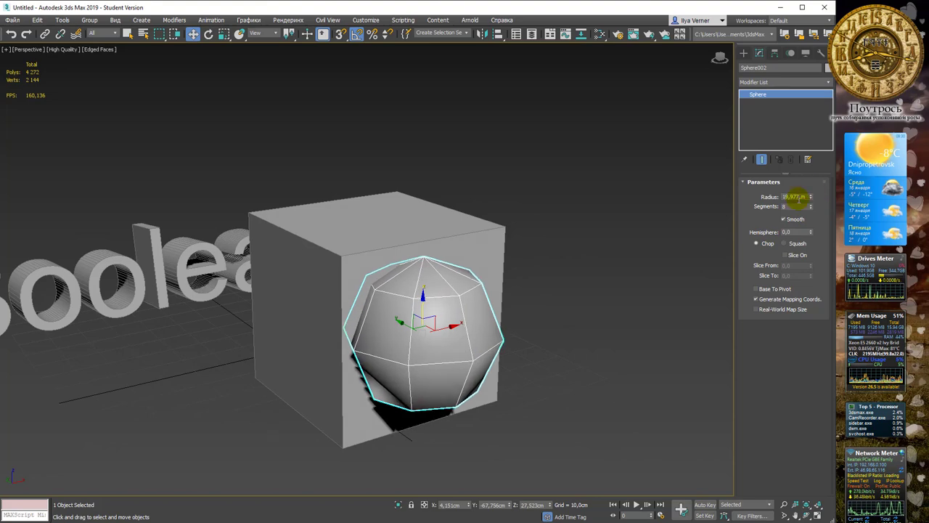
text(21)
key(Return)
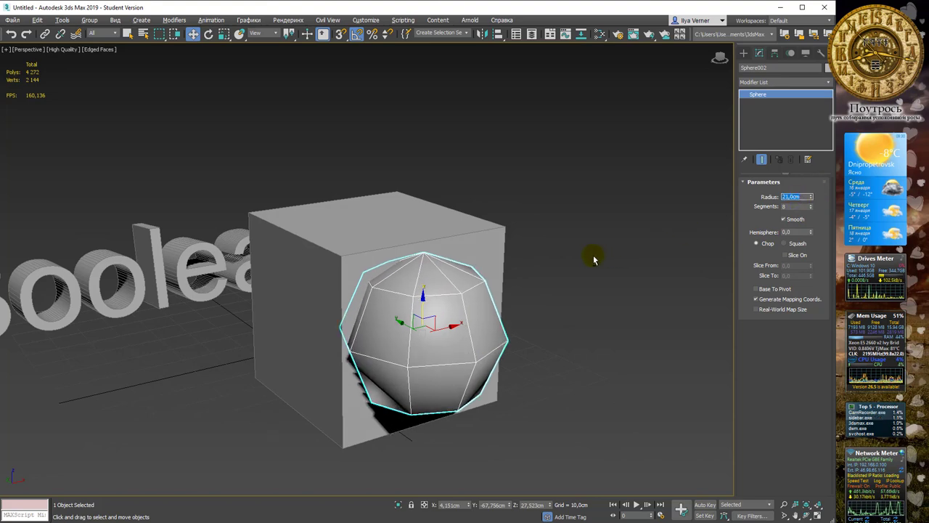
mouse_move(595, 257)
alt+middle_down()
mouse_move(542, 251)
mouse_move(455, 341)
alt+middle_up()
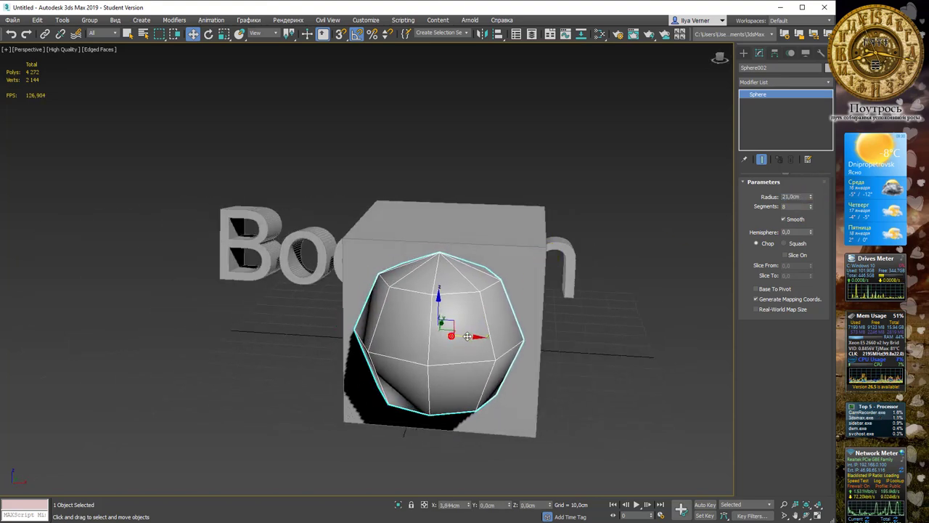
alt+middle_drag(515, 245, 571, 249)
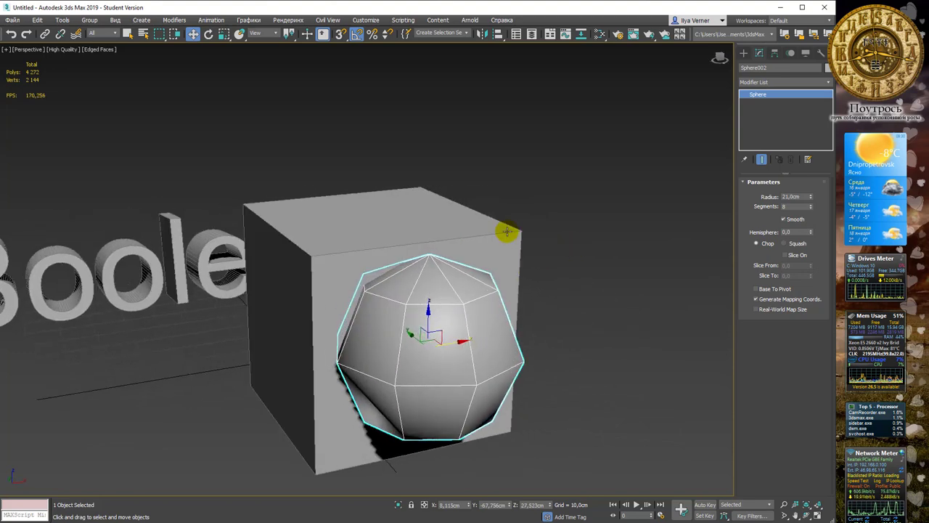
mouse_move(537, 207)
alt+middle_down()
mouse_move(525, 197)
mouse_move(494, 223)
mouse_move(539, 191)
mouse_move(457, 182)
alt+middle_up()
scroll(544, 170, down, 2)
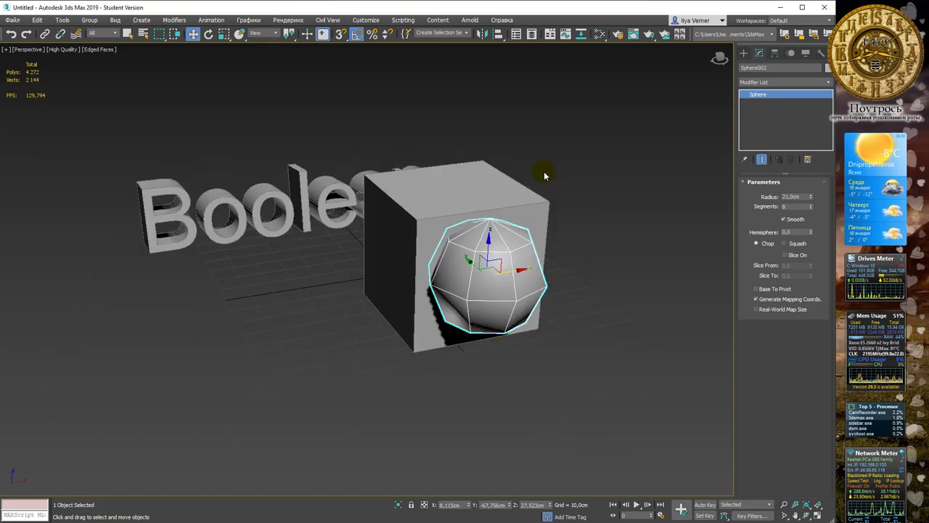
scroll(544, 172, down, 2)
Switch to the Compound Objects category and select the cube Box013 instead of the sphere
click(744, 55)
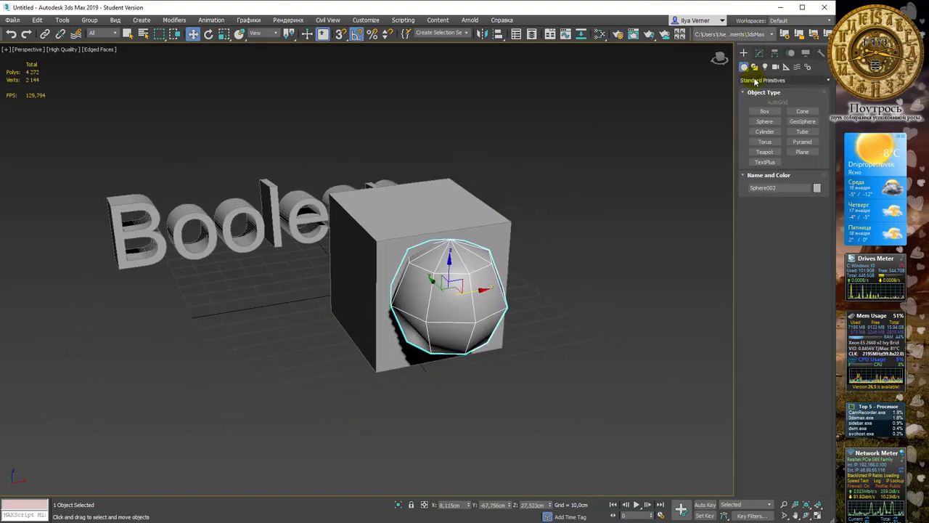
click(751, 80)
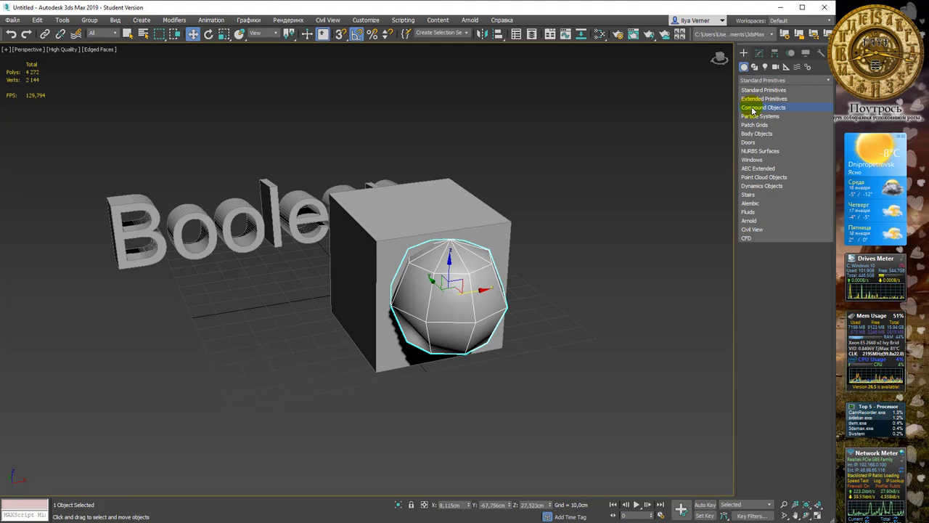
click(755, 108)
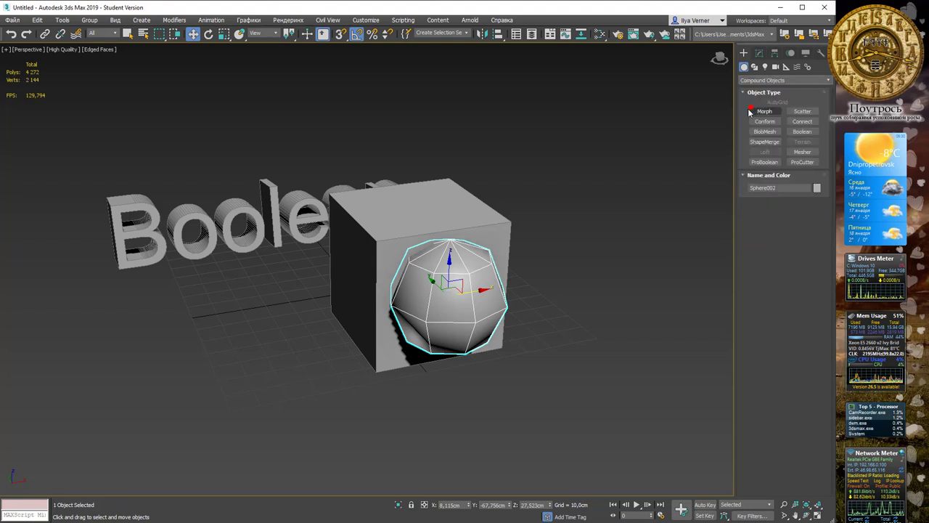
alt+middle_drag(618, 150, 635, 143)
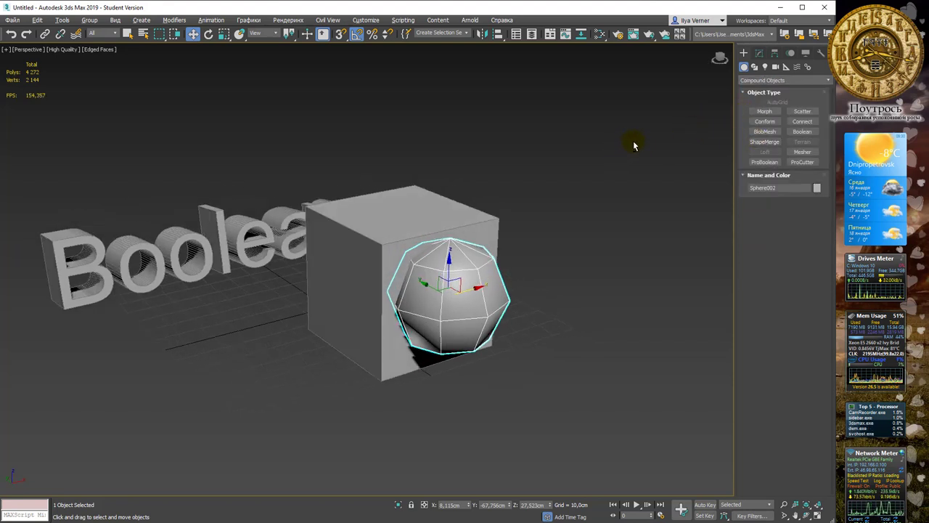
click(530, 183)
click(382, 217)
mouse_move(525, 166)
alt+middle_down()
mouse_move(500, 170)
mouse_move(507, 183)
alt+middle_up()
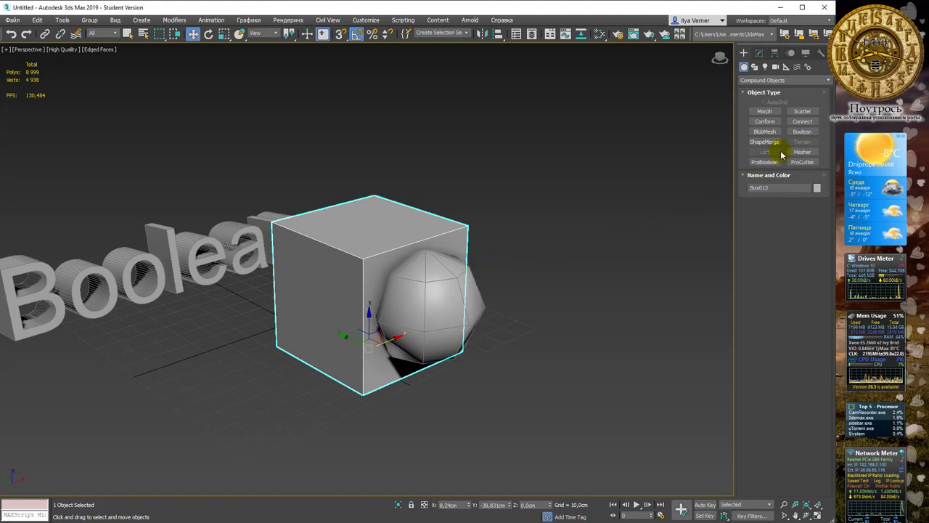
Convert Box013 into a Boolean compound object with Union as the operation
click(801, 133)
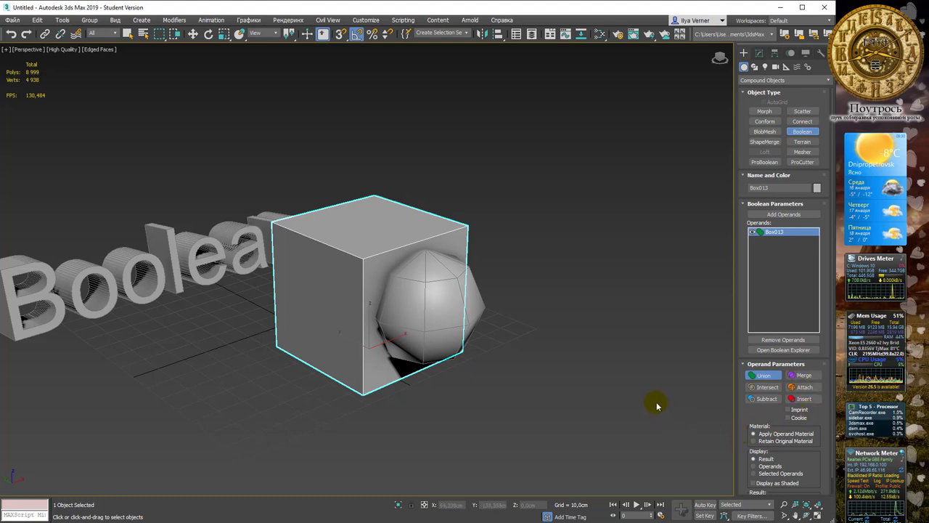
middle_drag(556, 298, 479, 281)
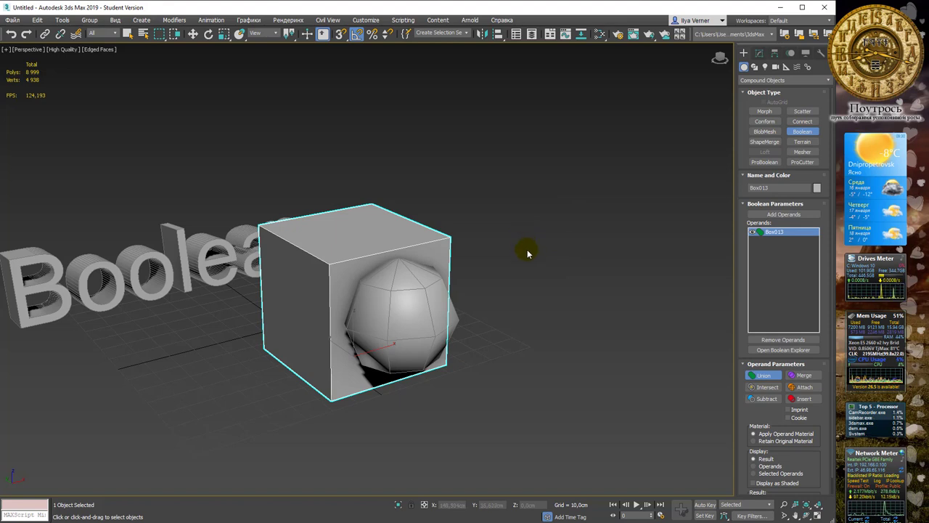
alt+middle_drag(515, 245, 514, 239)
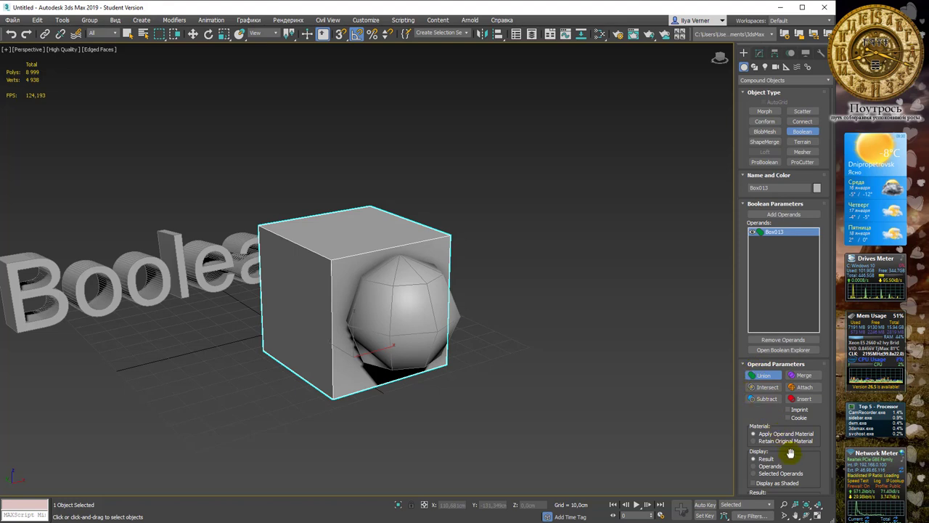
drag(814, 430, 815, 413)
scroll(814, 418, up, 1)
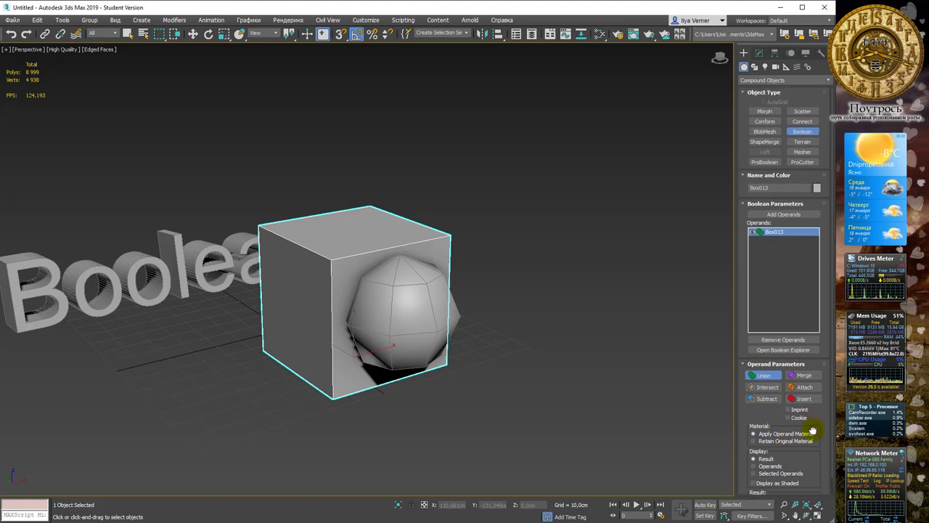
scroll(810, 429, down, 1)
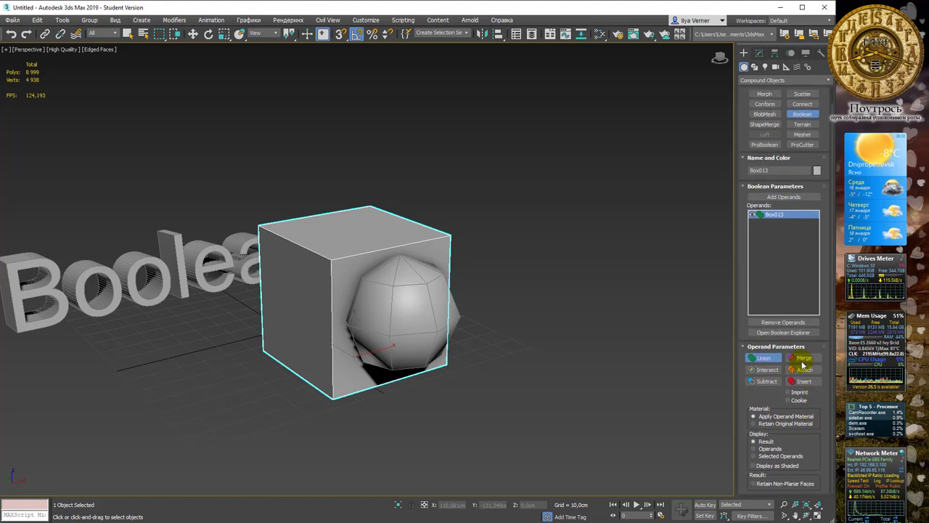
click(746, 346)
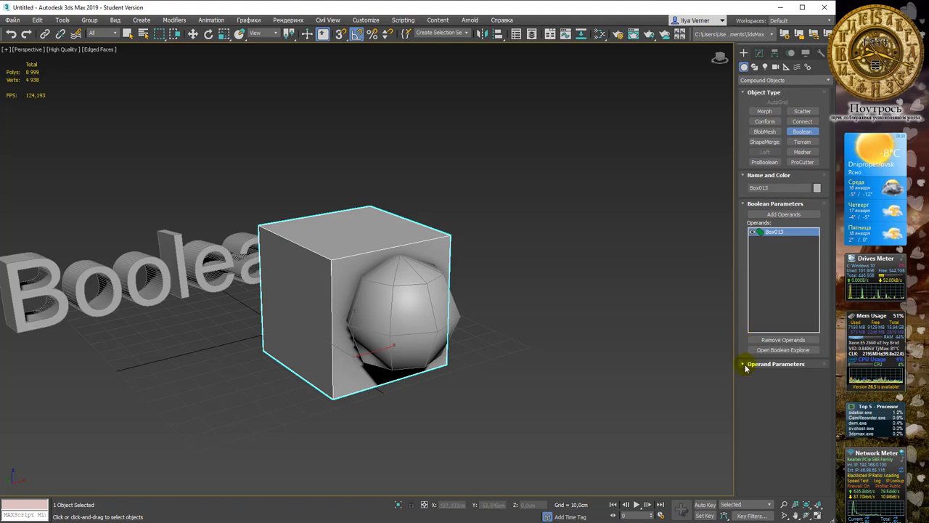
click(745, 366)
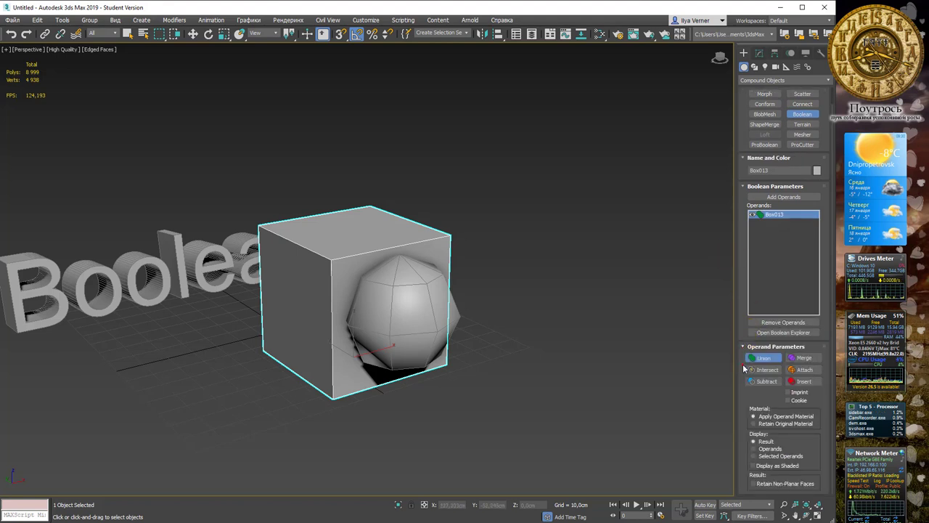
click(812, 336)
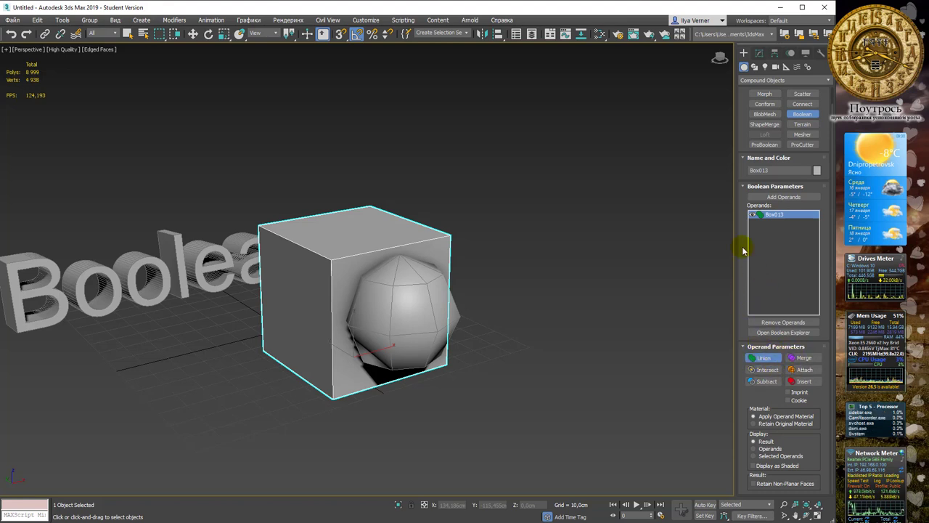
Add Sphere002 to the Boolean as a Union operand
click(777, 197)
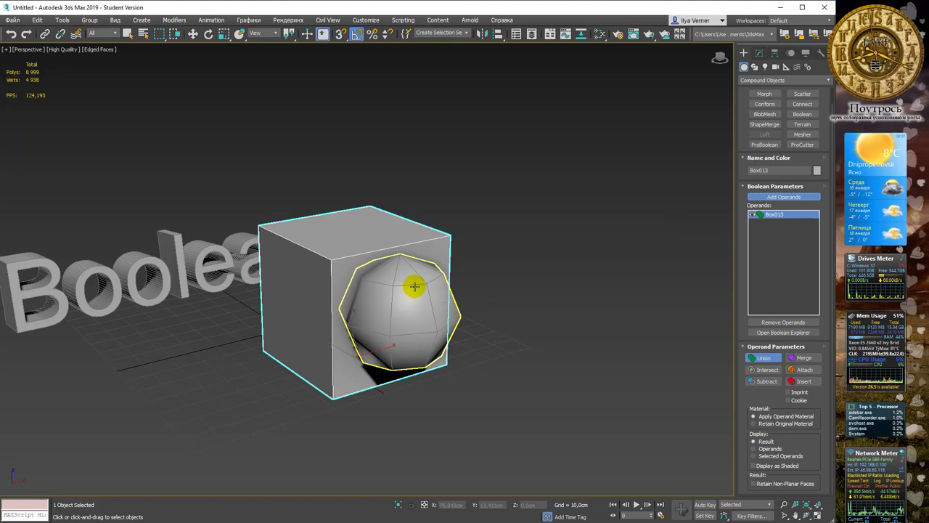
click(440, 289)
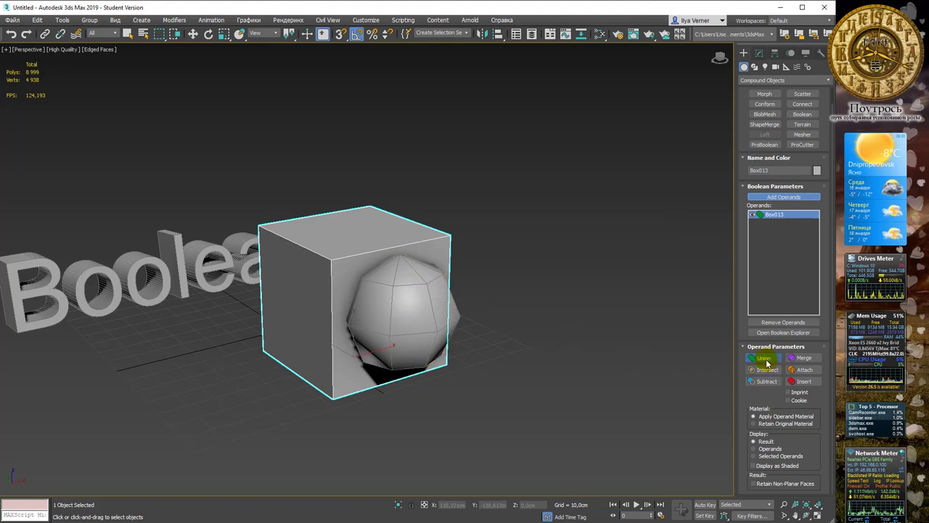
click(769, 363)
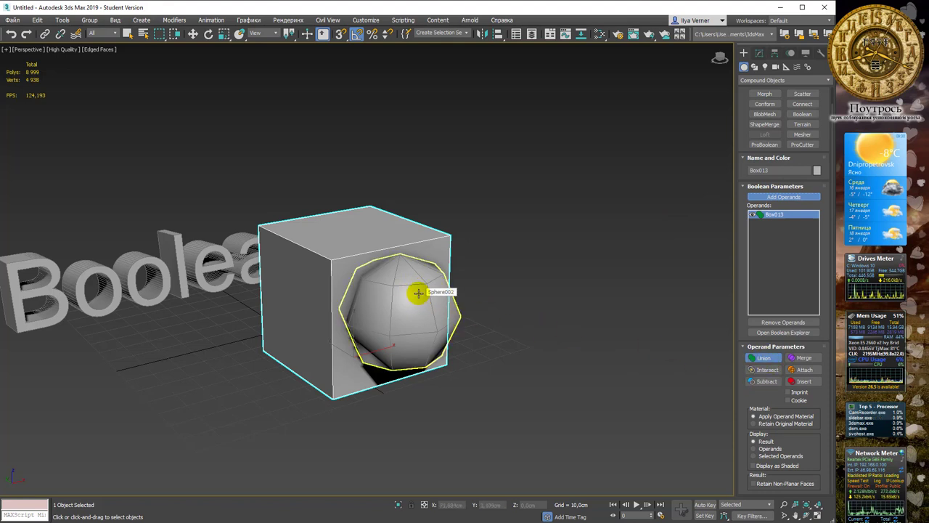
click(419, 293)
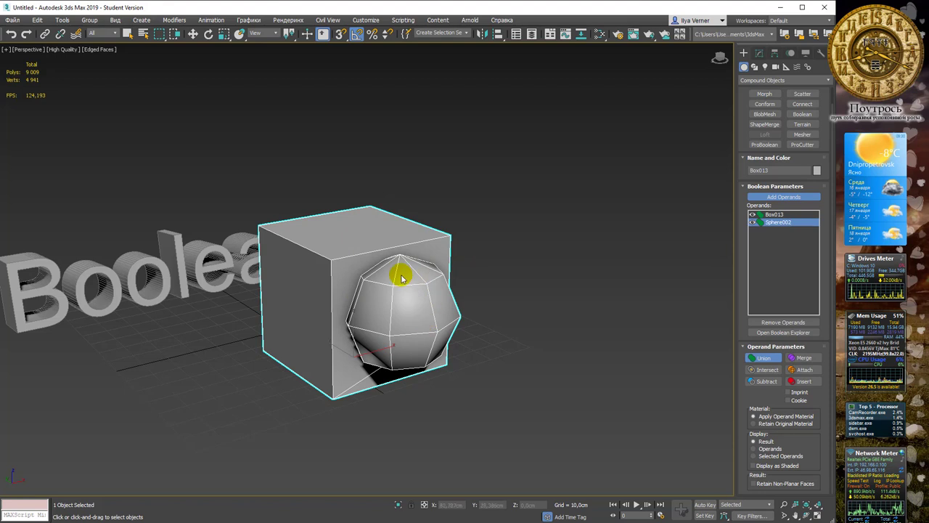
Move the merged box-and-sphere to X -7,703 cm, Y -60,669 cm, checking it in wireframe
key(w)
drag(343, 352, 384, 361)
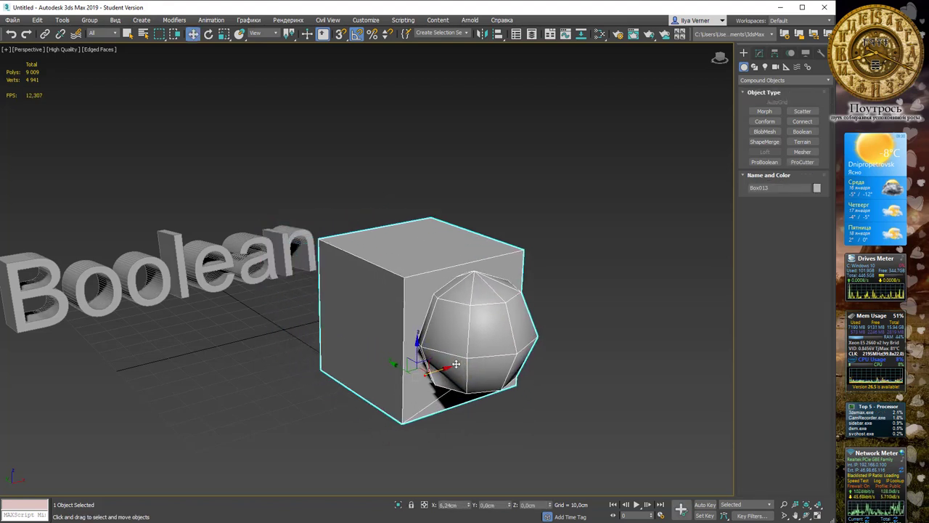
mouse_move(384, 360)
mouse_down()
mouse_move(350, 386)
mouse_move(363, 345)
mouse_up()
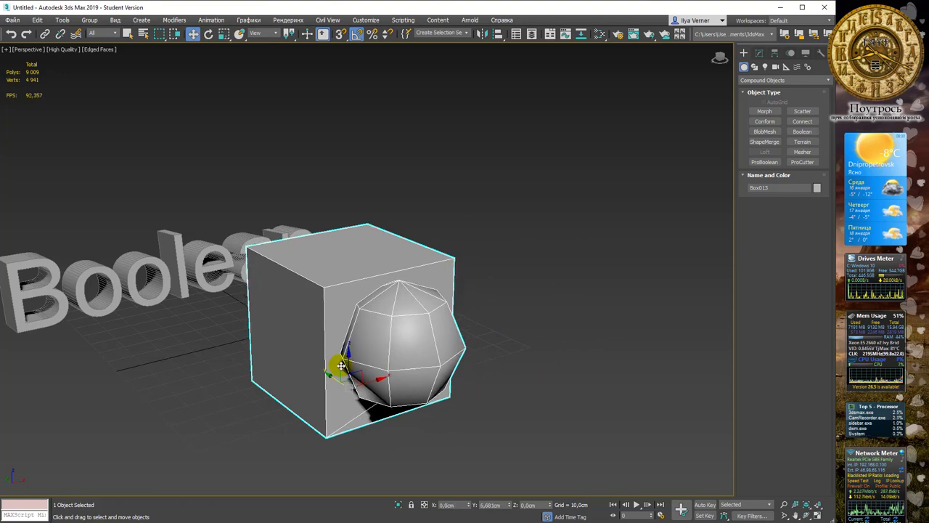
key(F3)
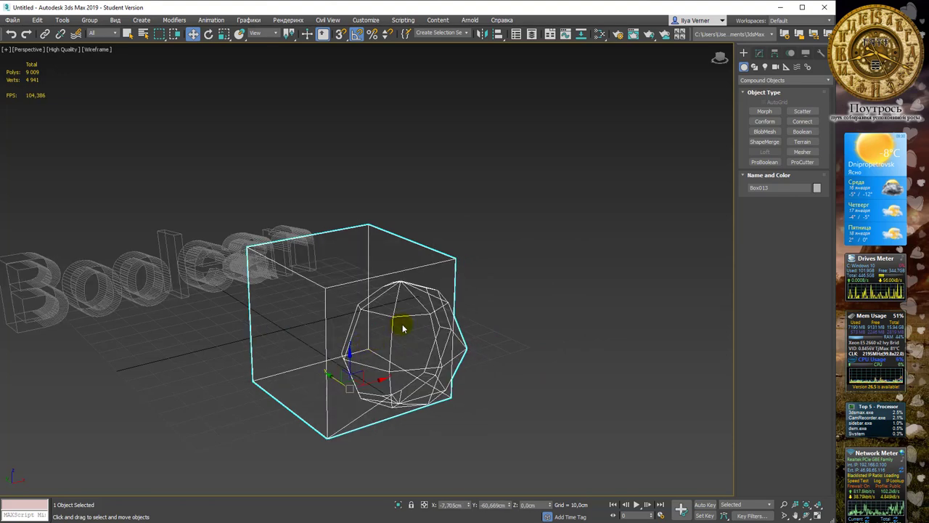
mouse_move(401, 327)
alt+middle_down()
mouse_move(502, 289)
mouse_move(472, 297)
mouse_move(504, 295)
mouse_move(493, 307)
mouse_move(516, 315)
mouse_move(385, 266)
alt+middle_up()
alt+middle_drag(480, 313, 414, 300)
key(F3)
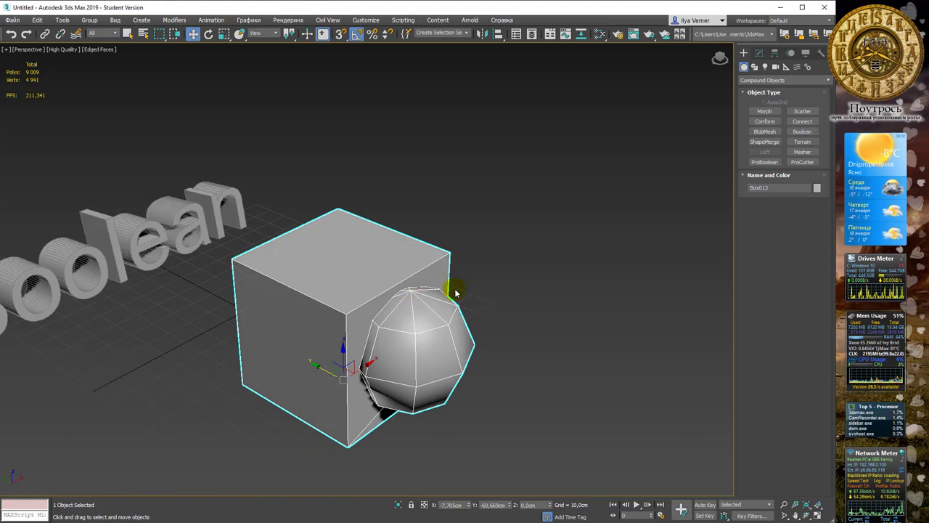
middle_drag(491, 269, 497, 256)
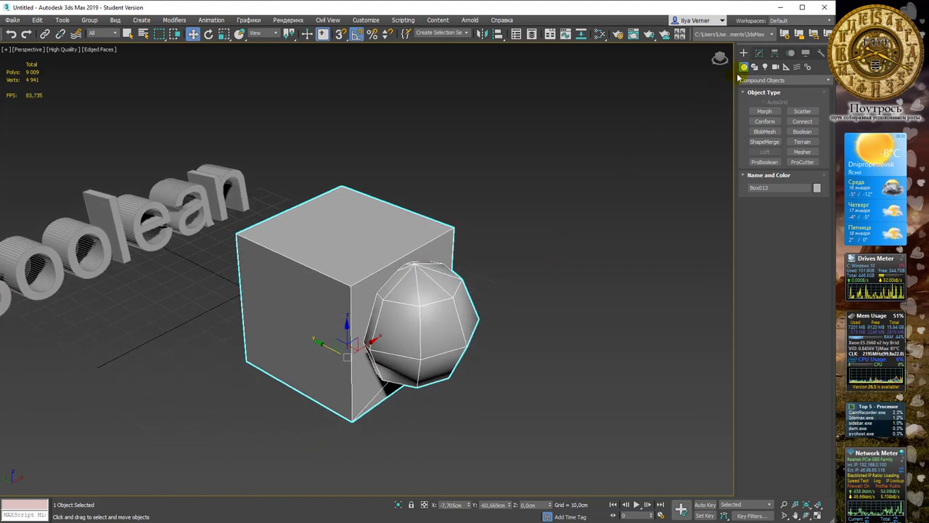
In the Modify panel, try removing Box013 and Sphere002 from the operands, undoing each removal
click(758, 54)
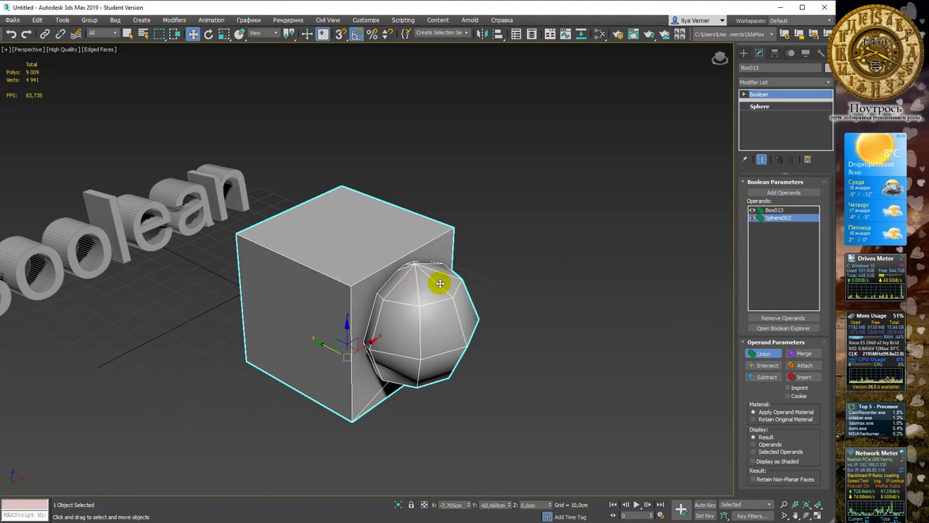
click(774, 210)
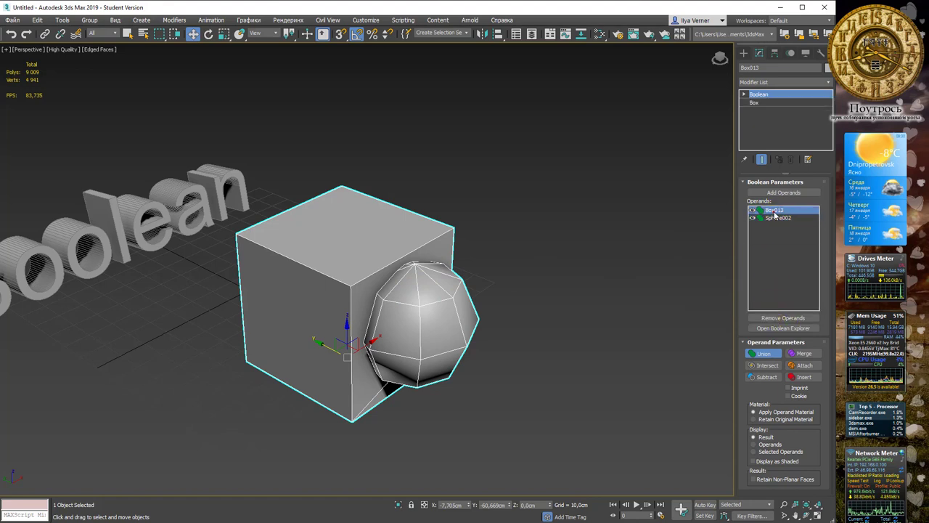
click(790, 319)
key(ctrl+z)
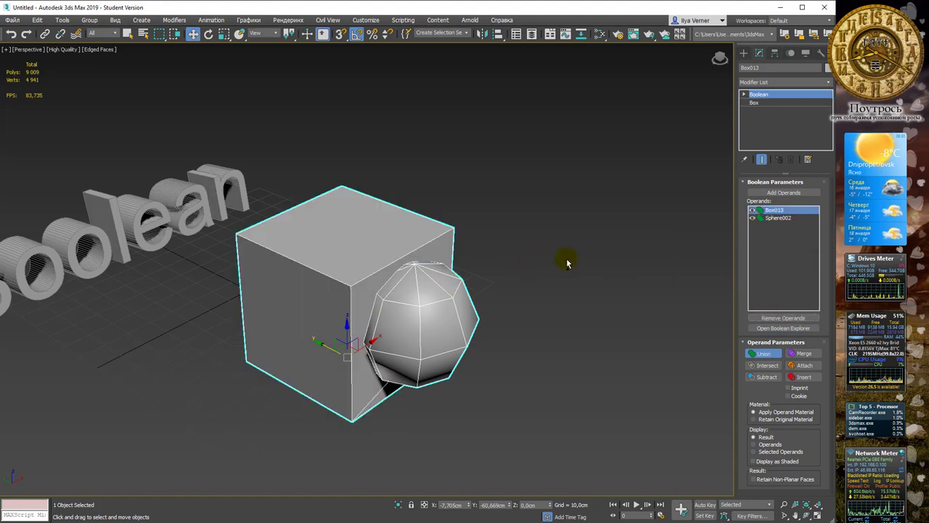
click(779, 217)
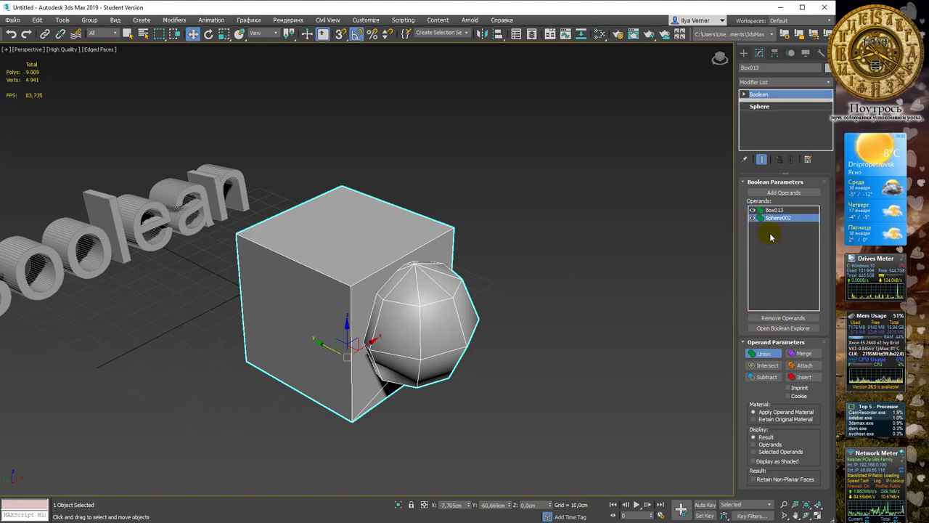
click(789, 320)
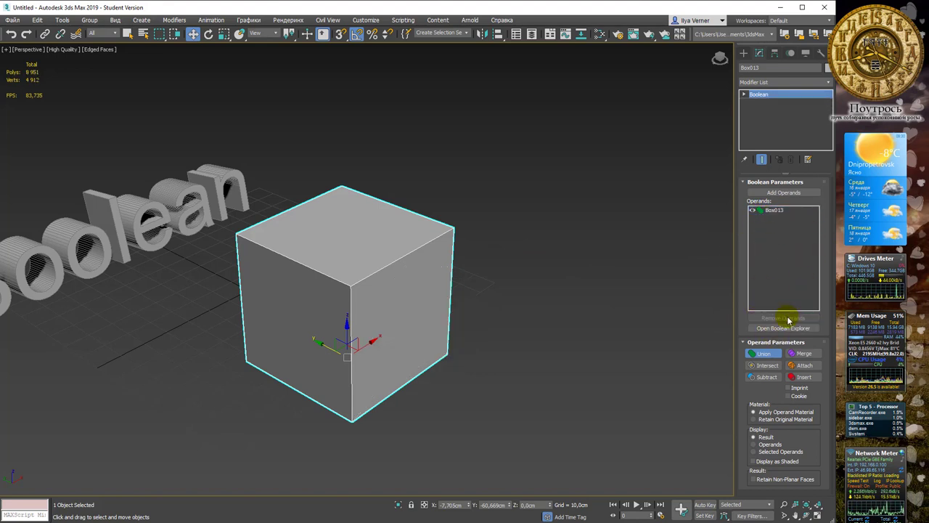
key(ctrl+z)
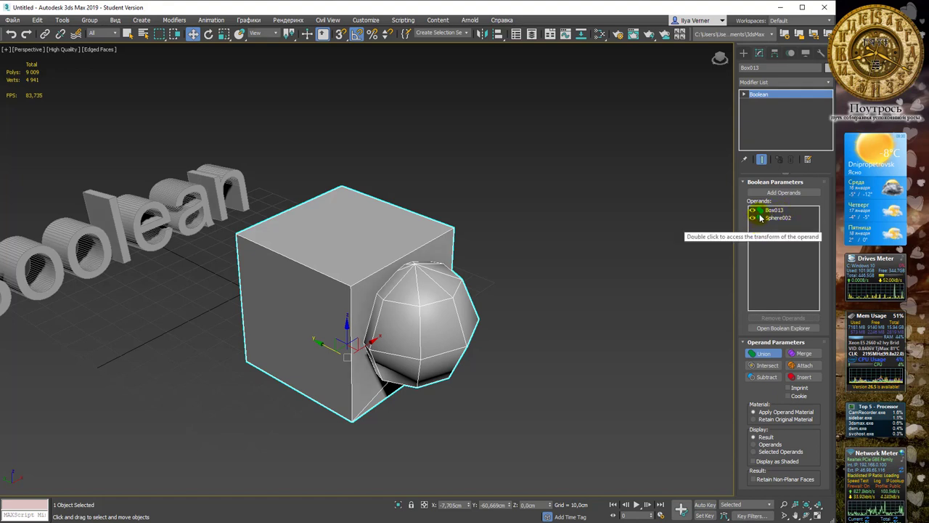
Draw a 12,805 × 12,55 × 36,441 cm box on the cube's face with AutoGrid, then reselect the cube
click(744, 53)
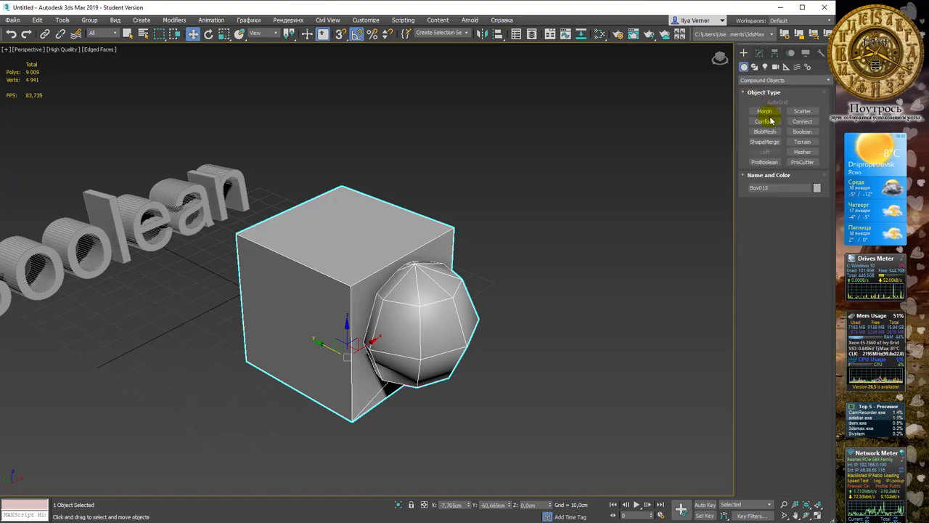
click(753, 80)
click(762, 86)
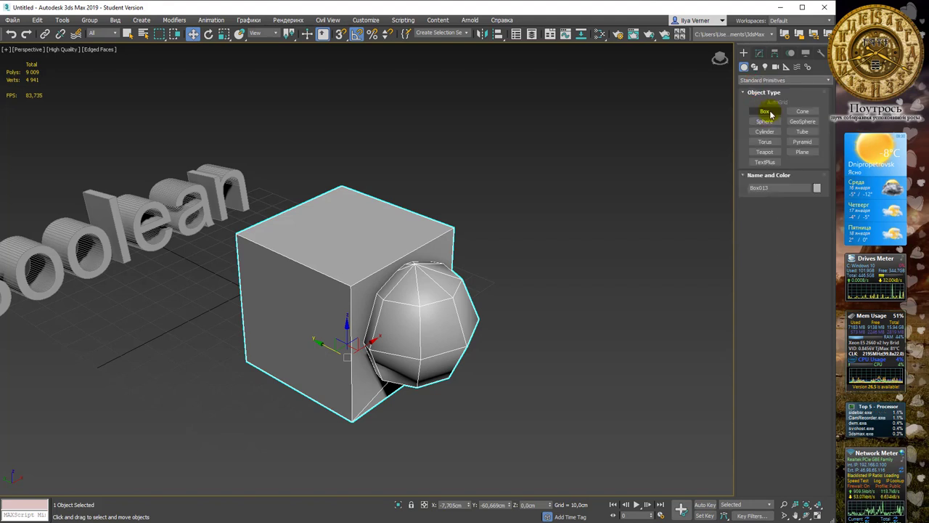
click(769, 112)
click(763, 101)
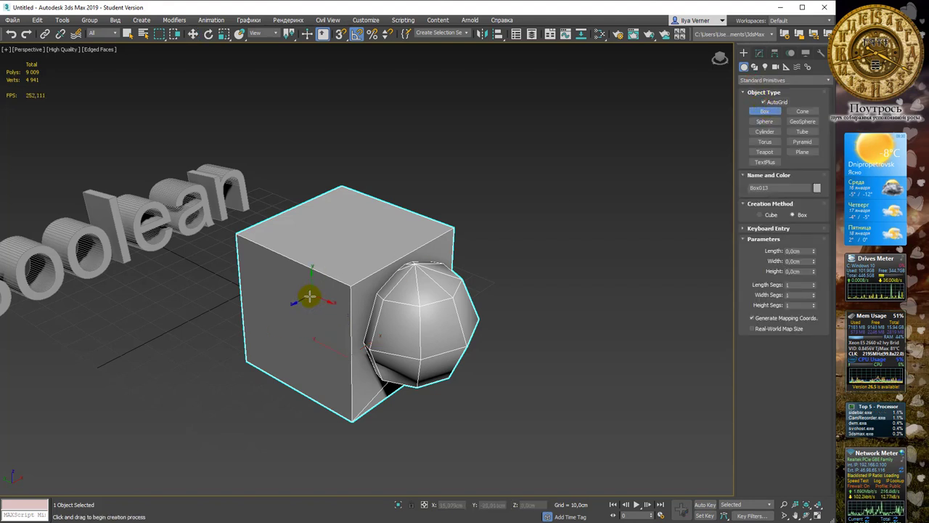
drag(309, 299, 332, 342)
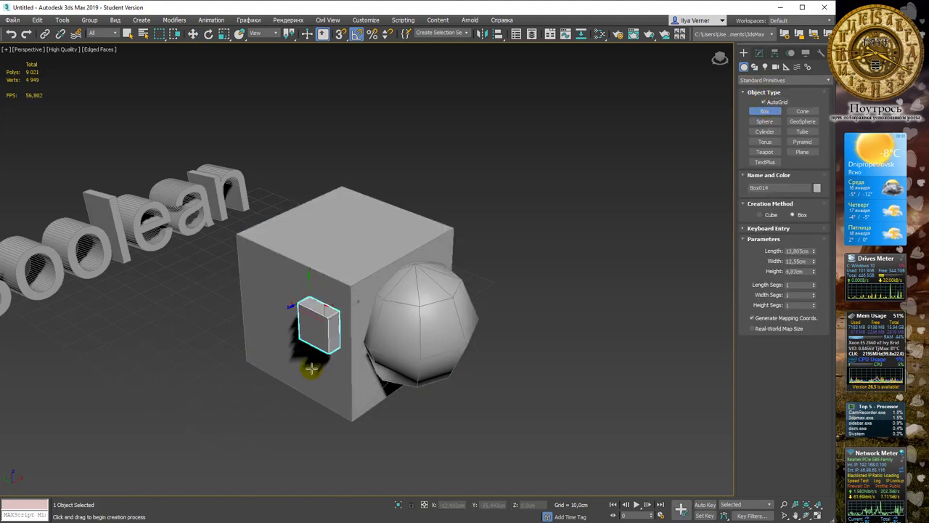
click(242, 413)
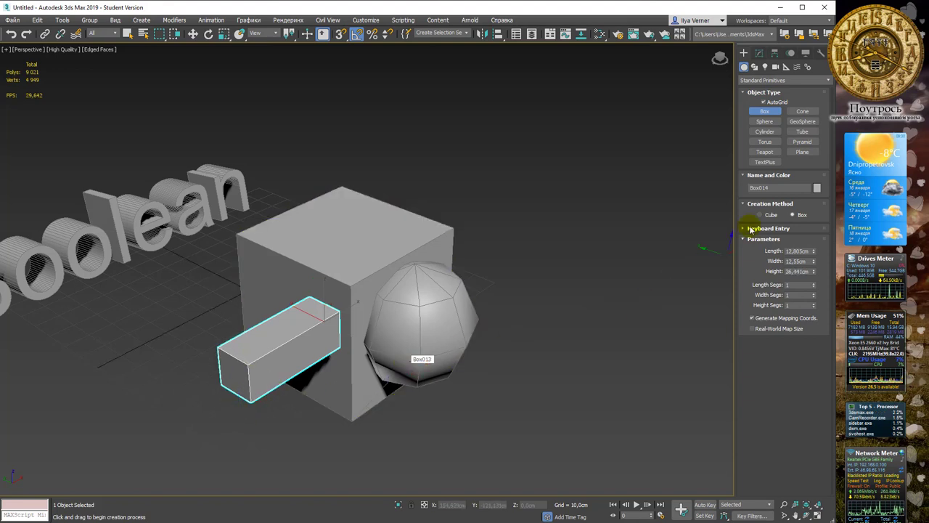
click(760, 54)
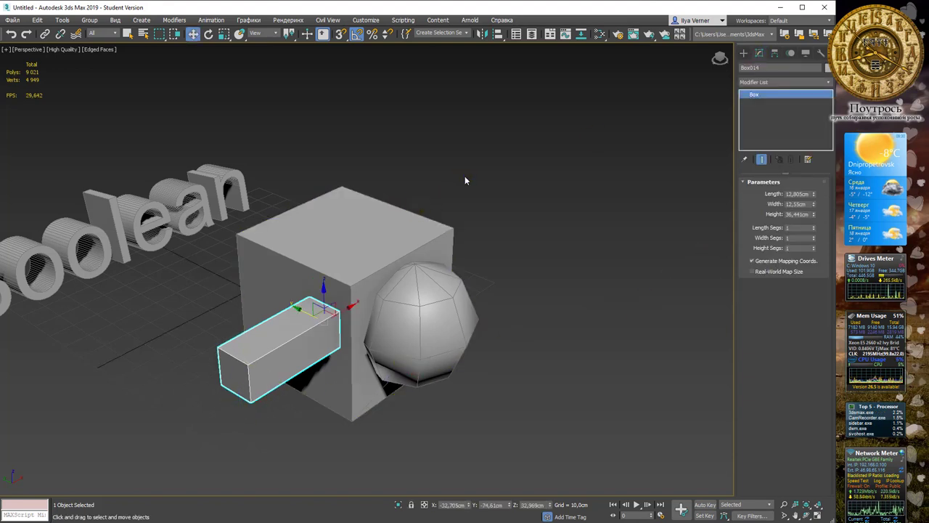
click(374, 212)
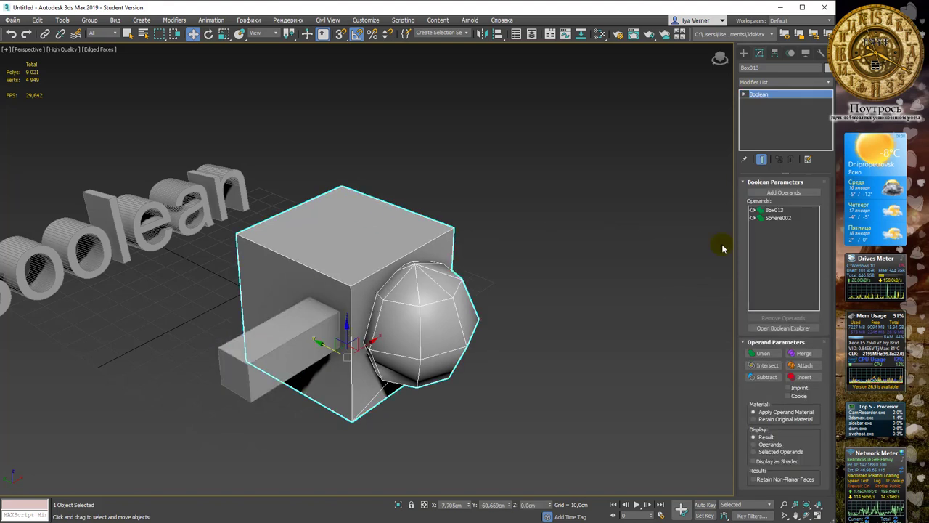
Union Box014 into the cube's Boolean as a third operand and inspect the combined shape
click(762, 354)
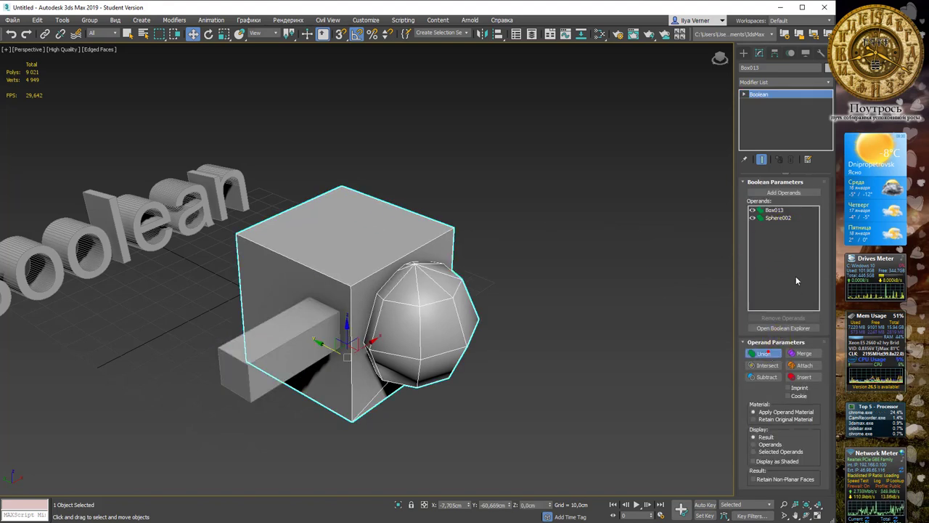
click(784, 193)
click(289, 341)
click(368, 312)
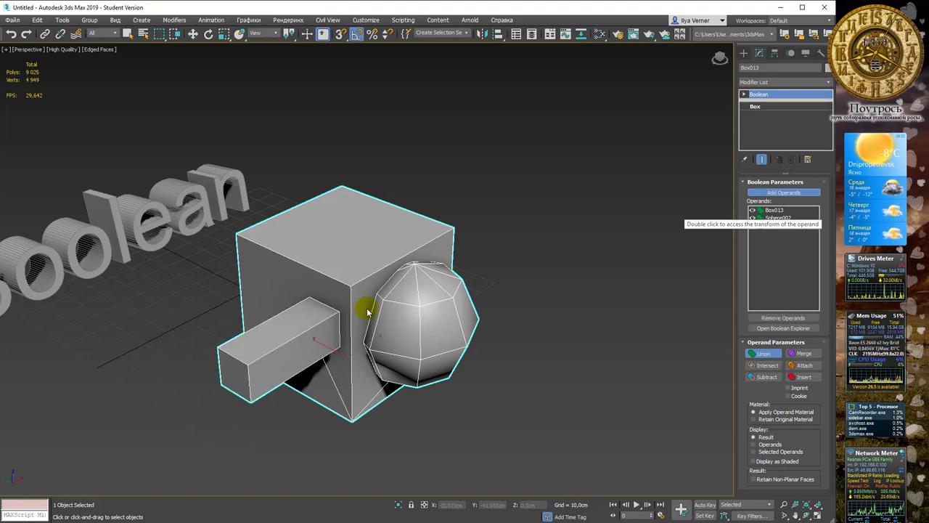
mouse_move(400, 295)
alt+middle_down()
mouse_move(386, 270)
mouse_move(469, 280)
alt+middle_up()
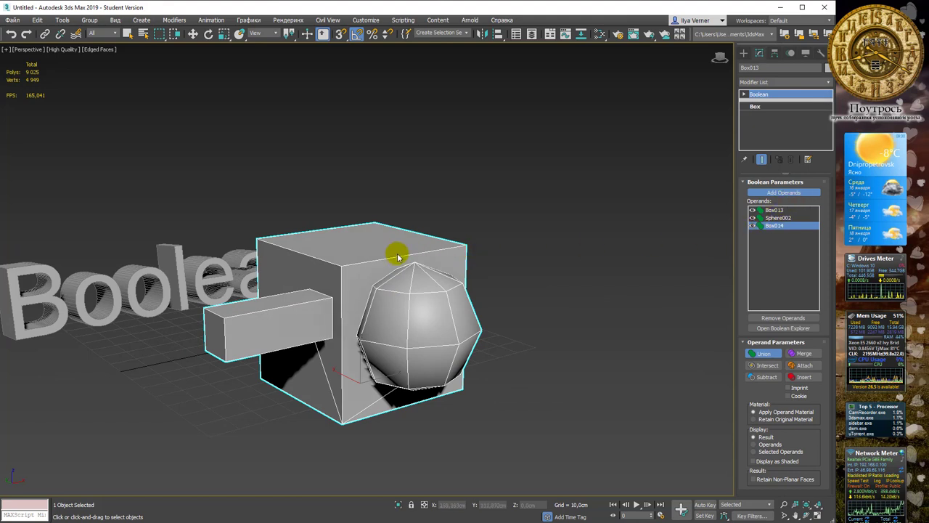
mouse_move(397, 255)
middle_down()
mouse_move(409, 243)
mouse_move(395, 259)
middle_up()
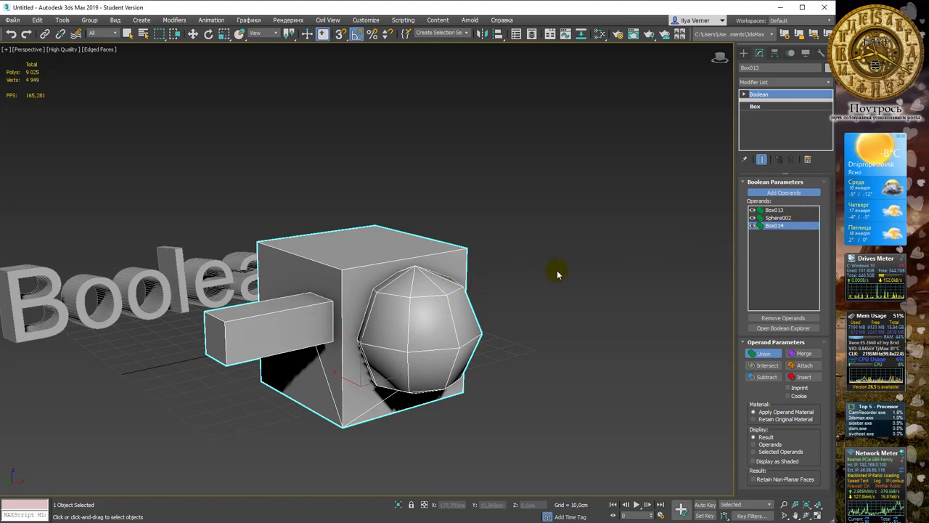
alt+middle_drag(523, 244, 518, 252)
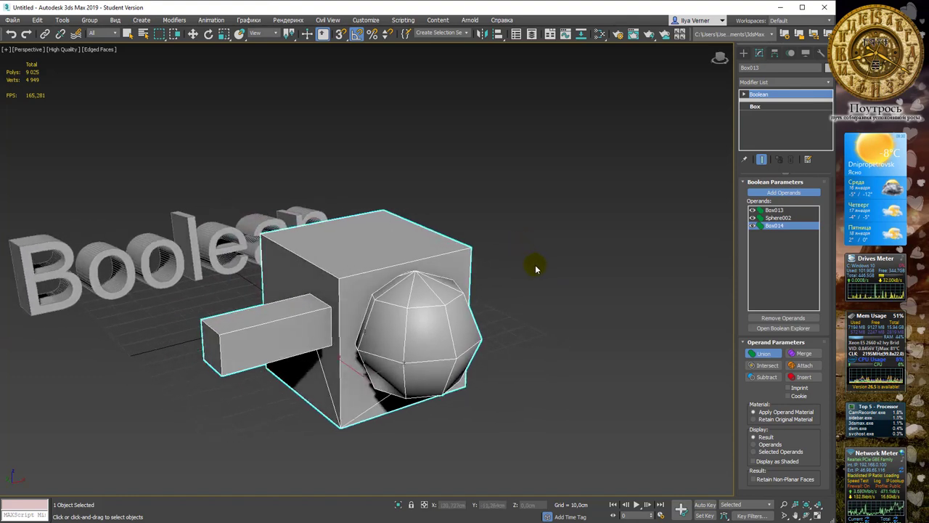
alt+middle_drag(467, 249, 472, 253)
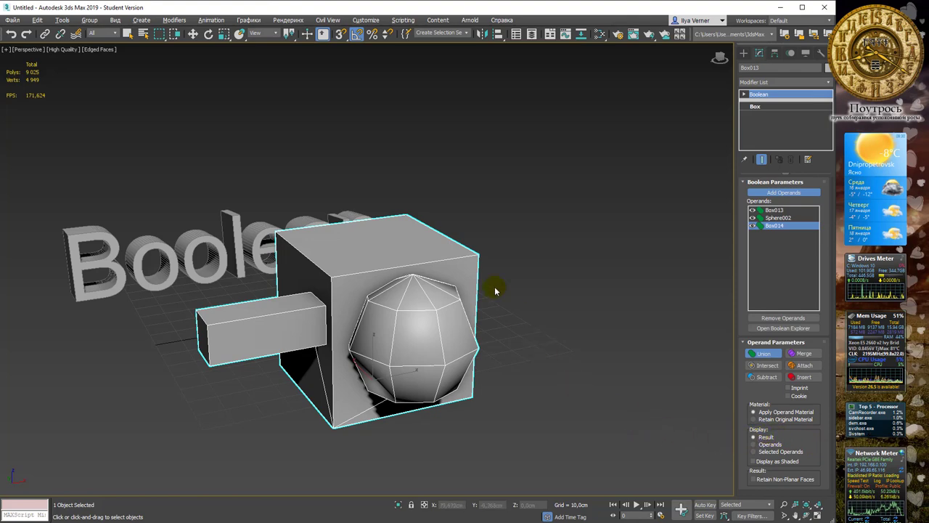
mouse_move(498, 290)
alt+middle_down()
mouse_move(508, 293)
mouse_move(419, 247)
alt+middle_up()
mouse_move(494, 287)
alt+middle_down()
mouse_move(510, 297)
mouse_move(531, 282)
mouse_move(520, 293)
alt+middle_up()
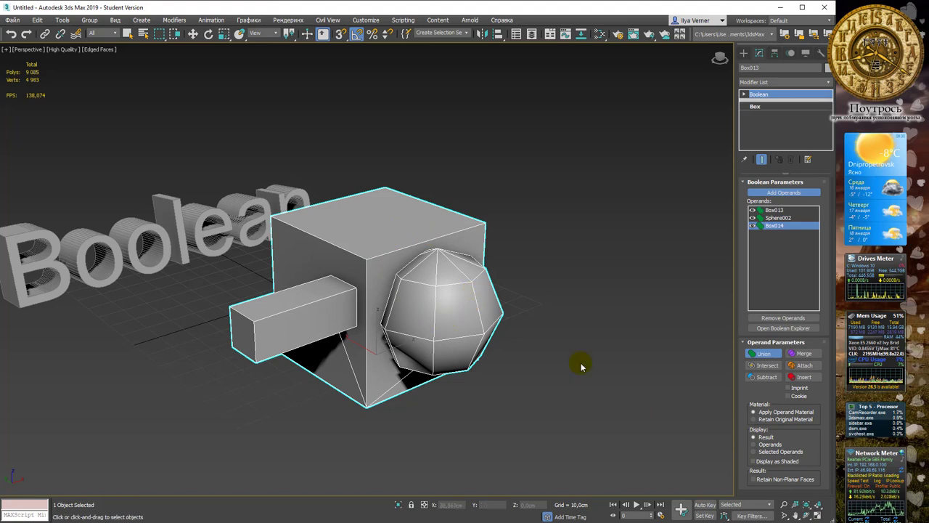
Set the Boolean's Display option to Operands so each operand, including the green small box, is visible
click(761, 448)
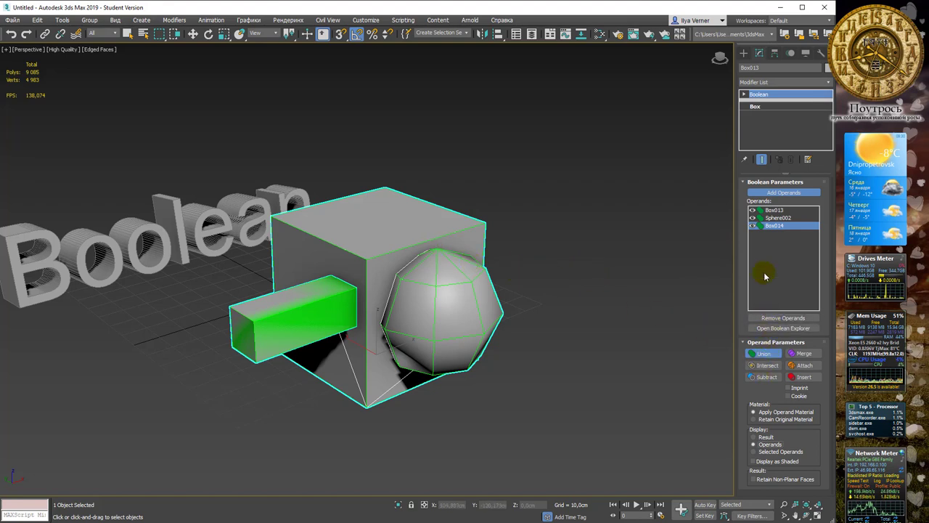
Set Box014 to Intersect, preview the intersection as Result, then return to Operands display
click(767, 366)
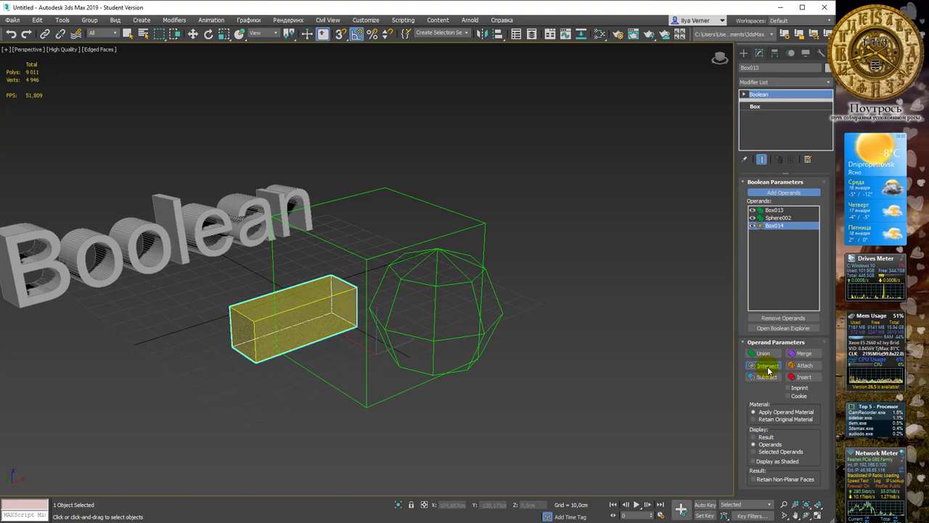
mouse_move(463, 265)
alt+middle_down()
mouse_move(544, 272)
mouse_move(437, 270)
mouse_move(469, 261)
mouse_move(444, 272)
mouse_move(474, 273)
alt+middle_up()
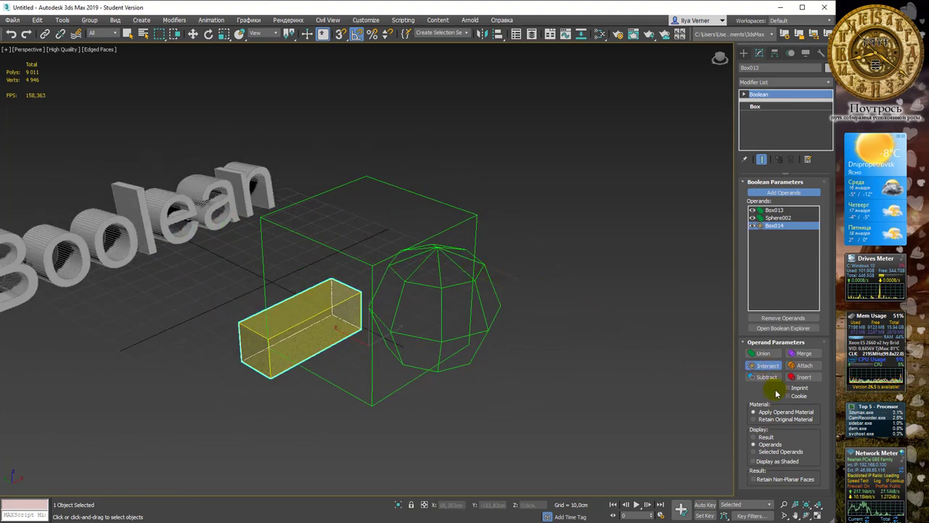
click(764, 437)
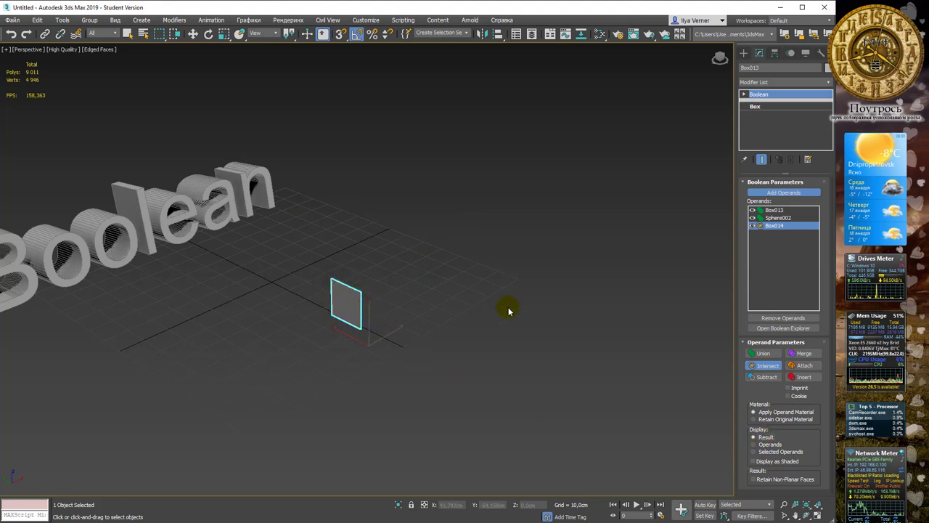
click(771, 446)
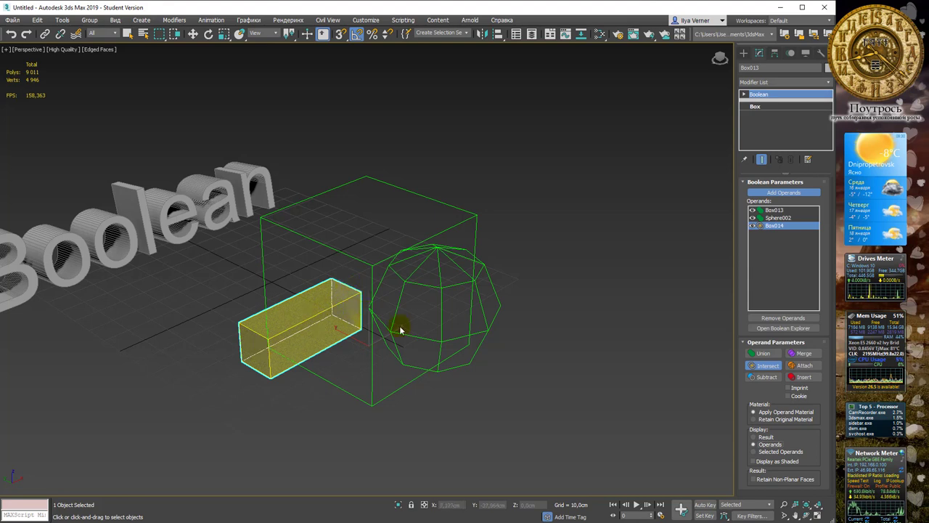
Switch Box014 to Subtract, check the rectangular hole in Result view, then show Operands again
click(768, 379)
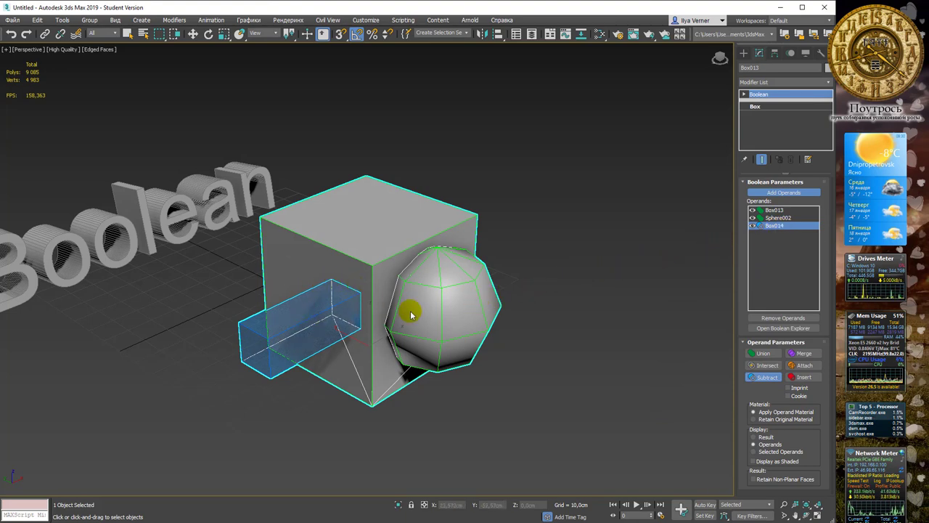
alt+middle_drag(356, 274, 363, 278)
click(772, 434)
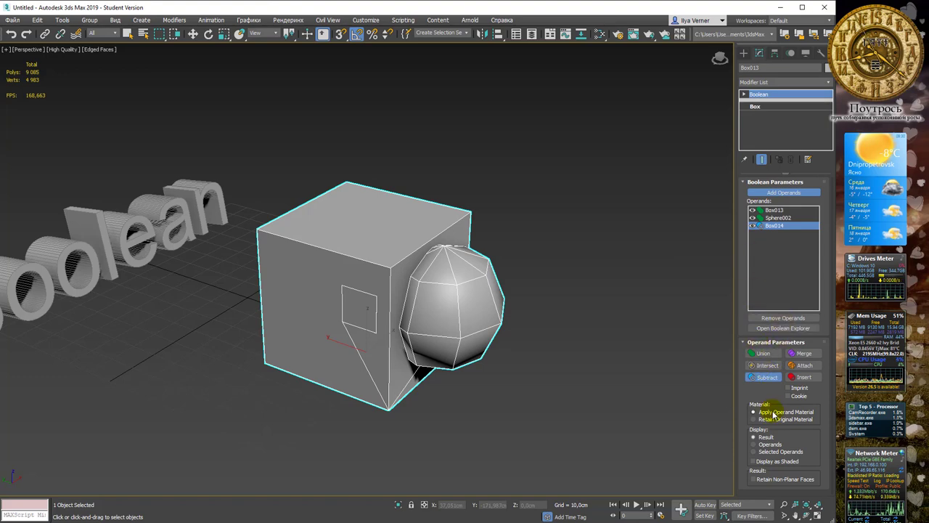
click(768, 444)
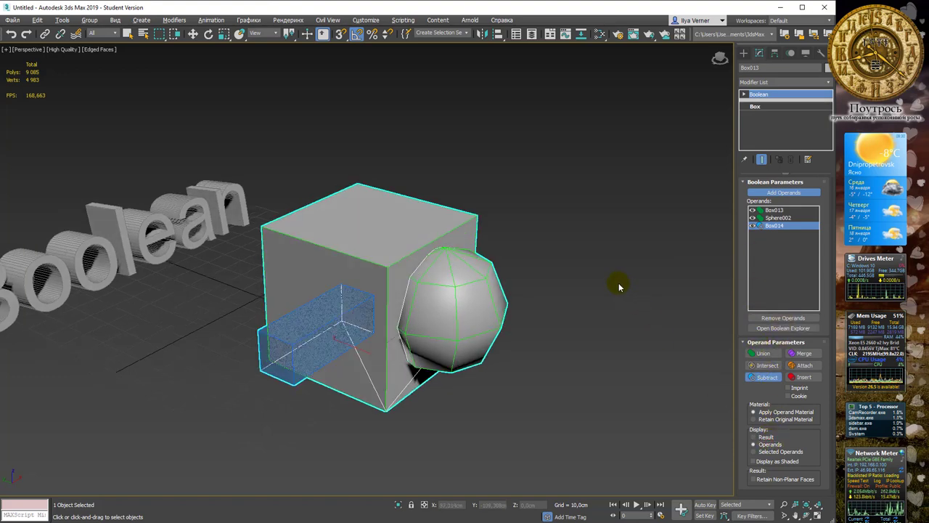
mouse_move(623, 285)
alt+middle_down()
mouse_move(607, 280)
mouse_move(613, 292)
alt+middle_up()
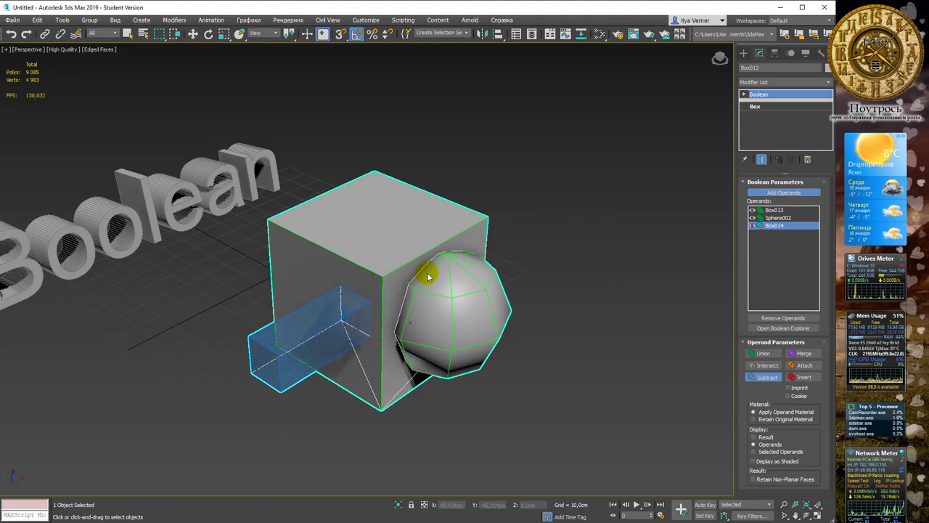
alt+middle_drag(425, 267, 435, 244)
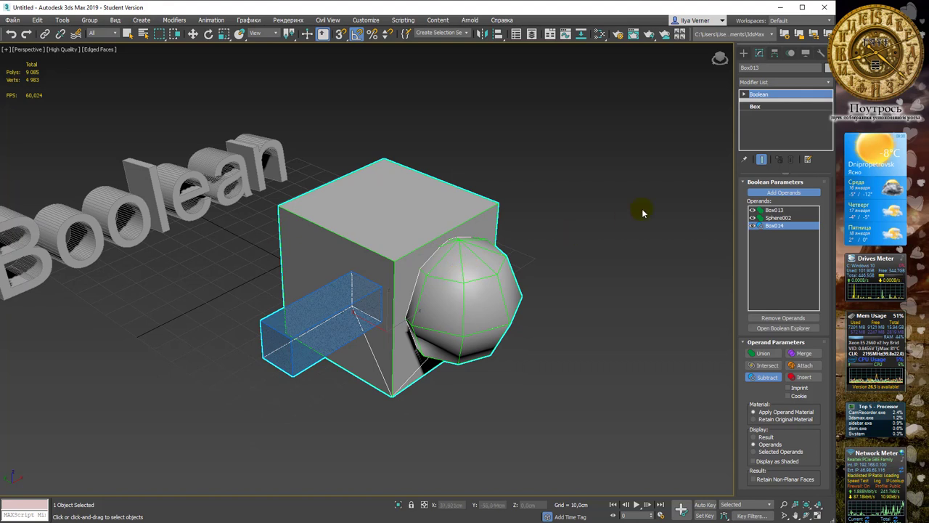
In the Boolean's Operands sub-level, move cube Box013 left to X -10.636 cm
click(777, 93)
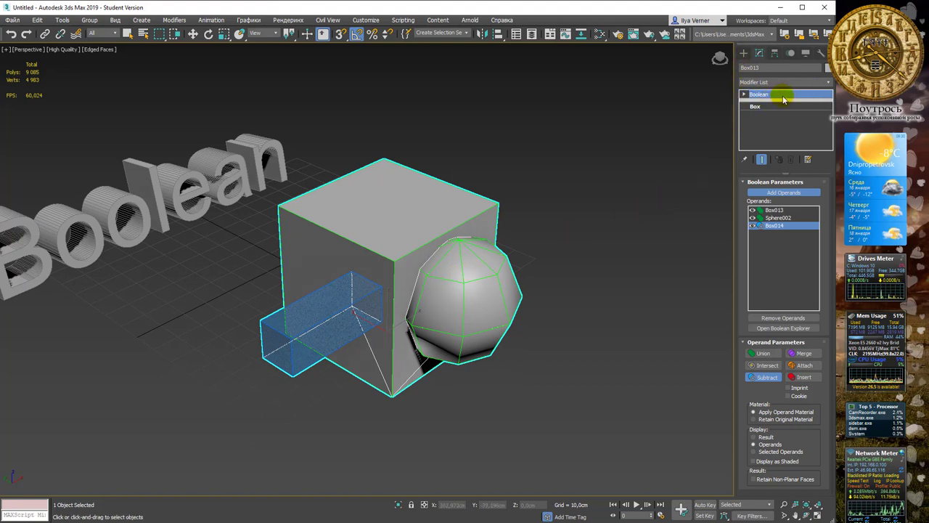
click(744, 95)
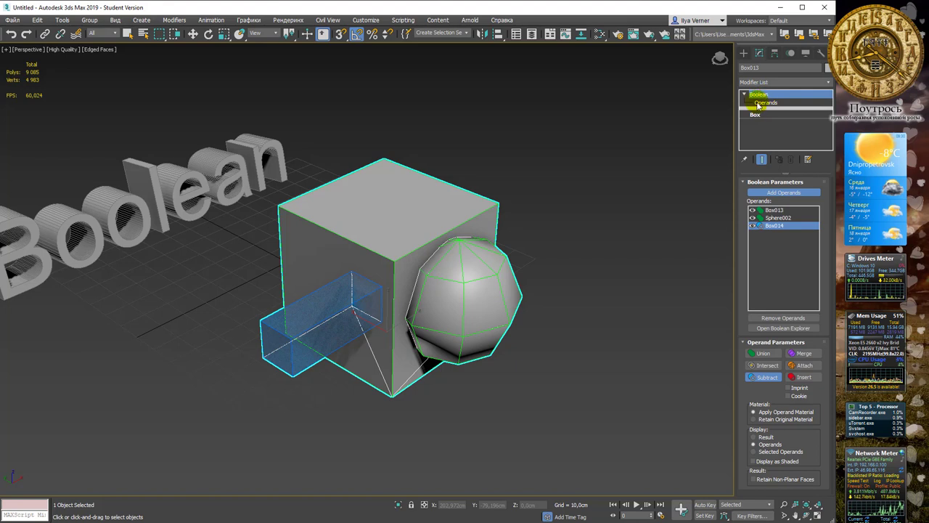
click(766, 103)
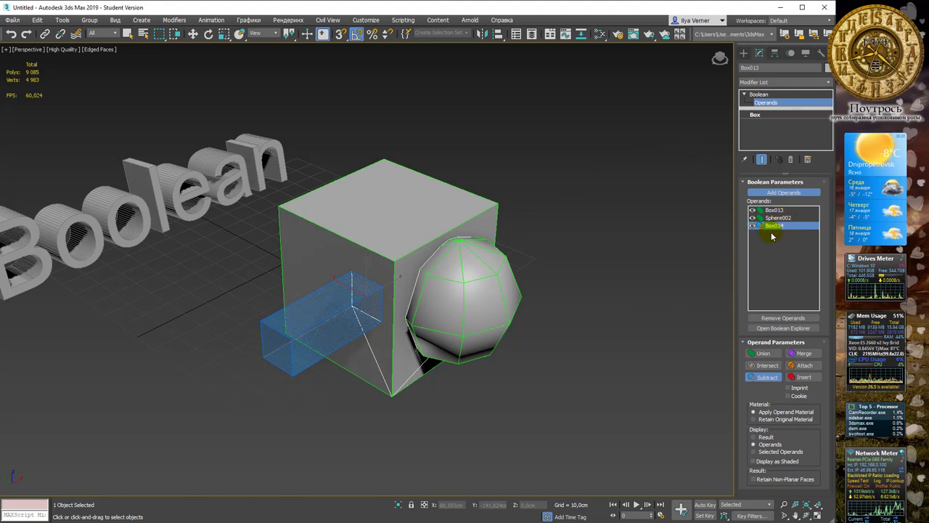
click(376, 332)
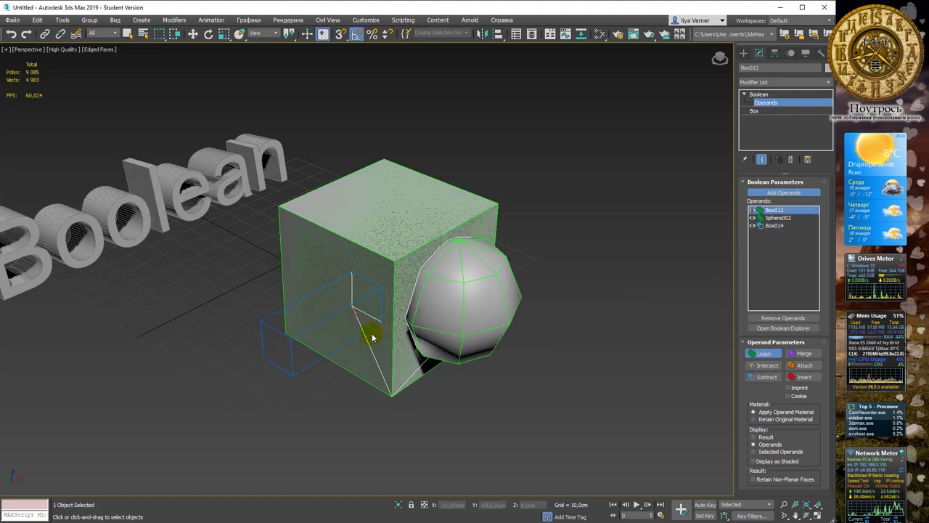
middle_drag(419, 284, 410, 284)
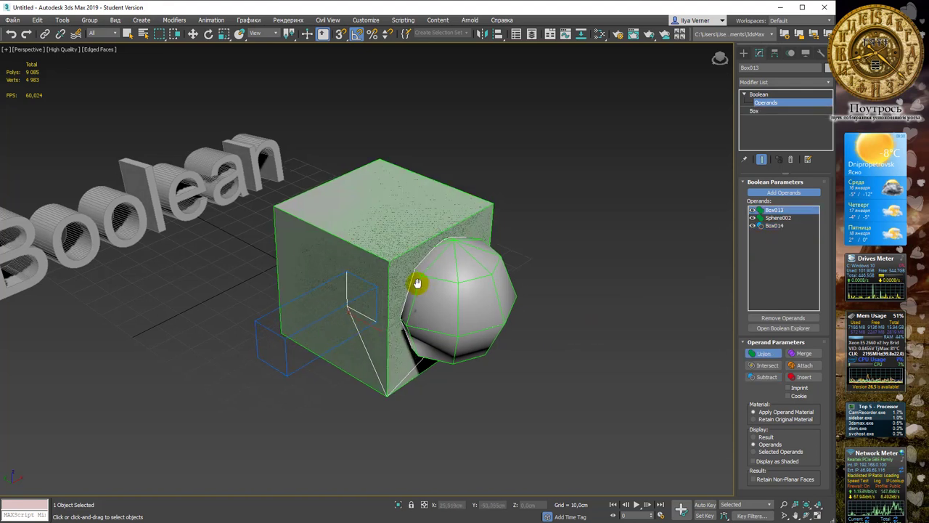
key(w)
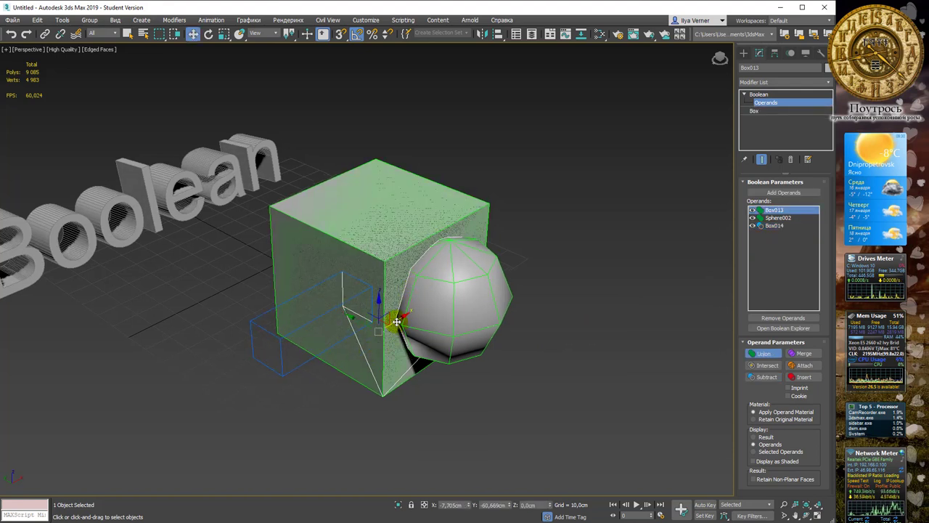
drag(397, 322, 387, 322)
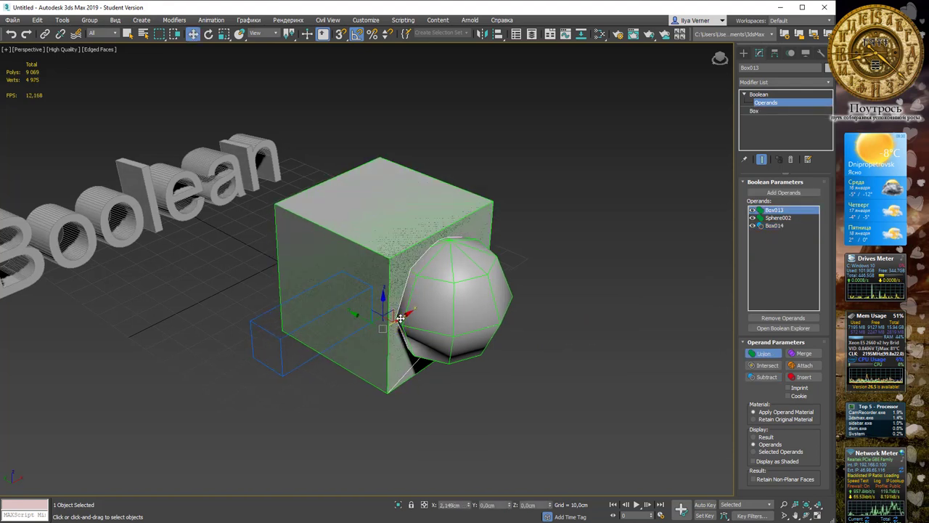
Move the Box014 operand up and slightly left onto the cube's front face, keeping it Subtract
click(776, 226)
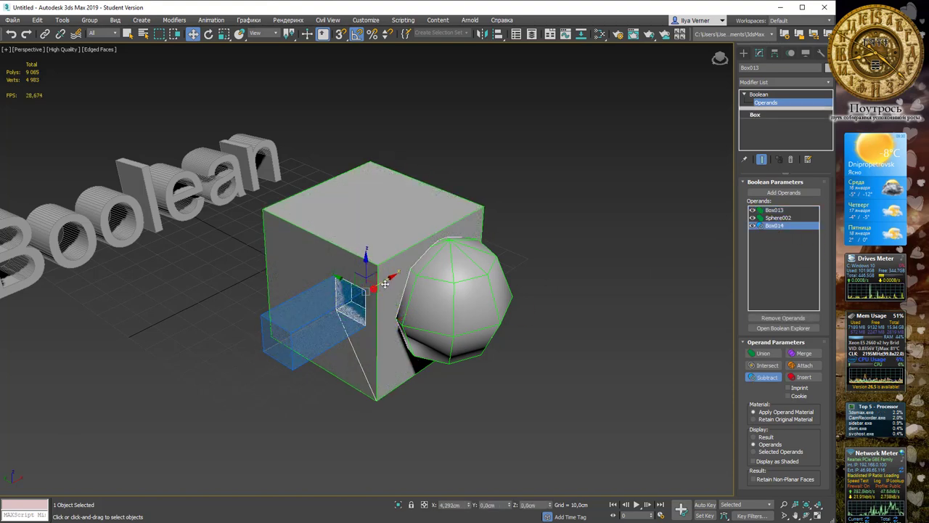
drag(385, 283, 405, 298)
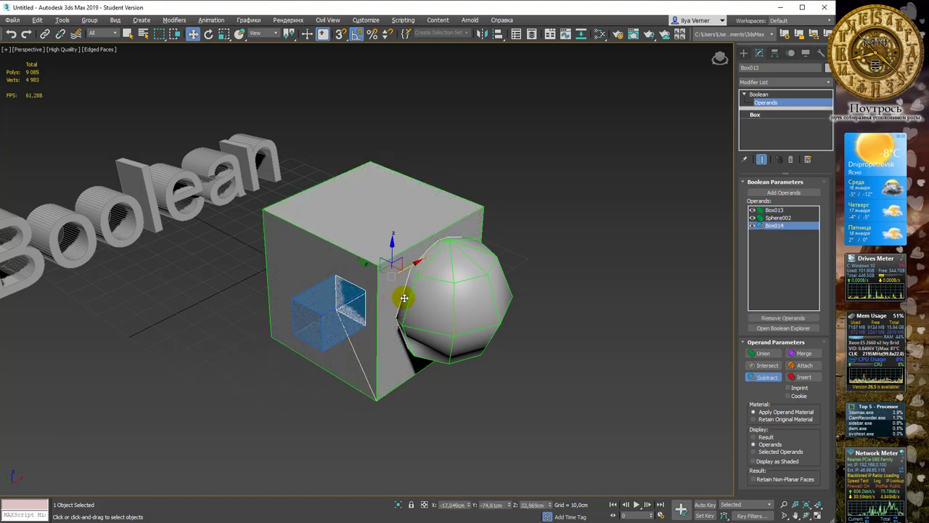
mouse_move(405, 299)
alt+middle_down()
mouse_move(460, 278)
mouse_move(432, 278)
mouse_move(440, 288)
mouse_move(473, 280)
alt+middle_up()
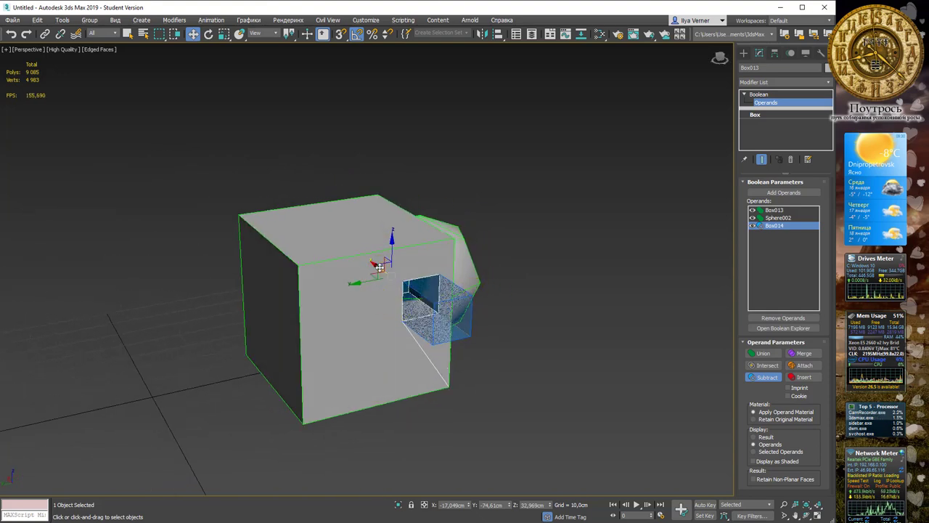
drag(379, 267, 352, 274)
click(767, 377)
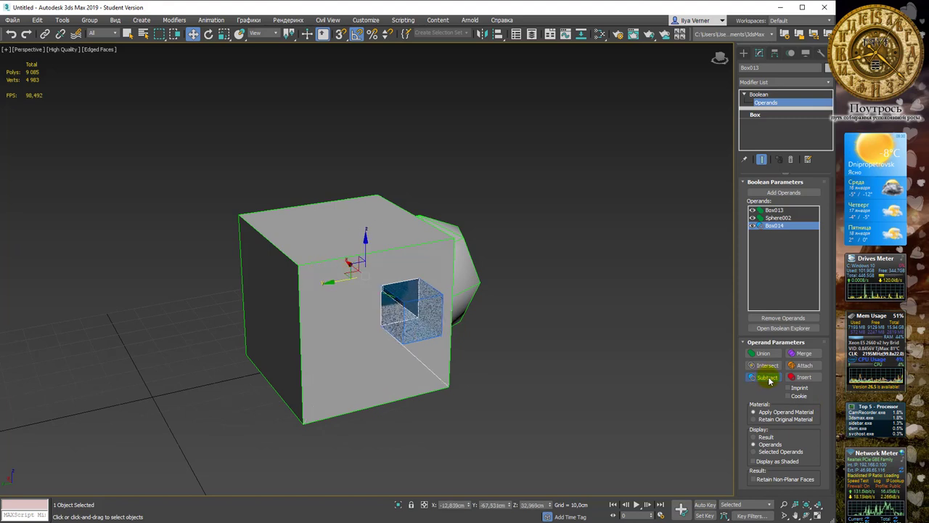
In Result display, reposition Box014 along X and lower it on the cube face
click(781, 439)
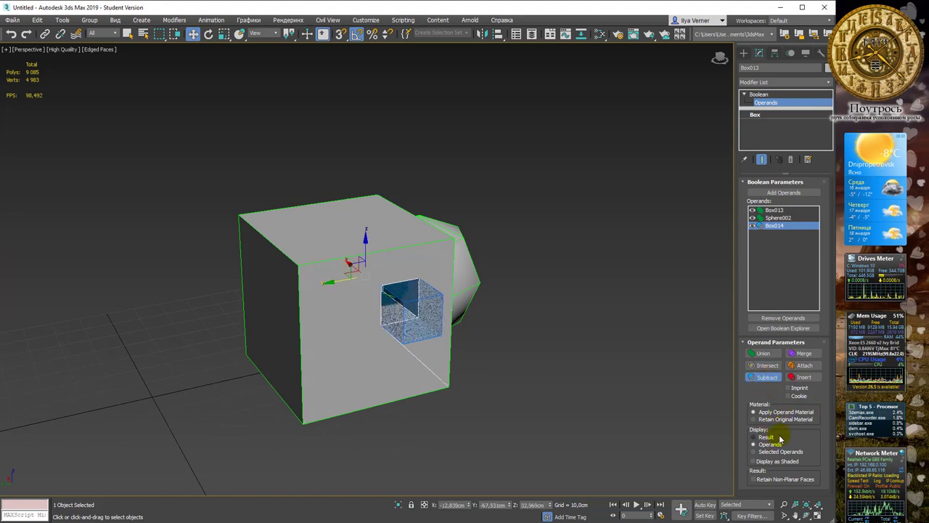
click(361, 274)
mouse_move(350, 276)
mouse_down()
mouse_move(310, 276)
mouse_move(370, 277)
mouse_up()
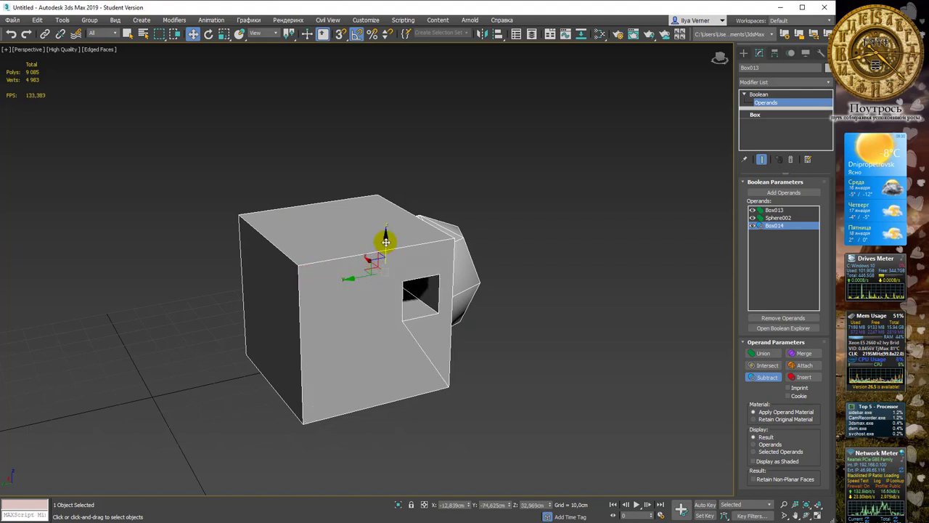
mouse_move(382, 238)
mouse_down()
mouse_move(363, 282)
mouse_move(409, 317)
mouse_move(380, 280)
mouse_move(420, 275)
mouse_up()
mouse_move(420, 274)
alt+middle_down()
mouse_move(383, 264)
mouse_move(417, 278)
mouse_move(417, 295)
mouse_move(455, 266)
mouse_move(435, 264)
mouse_move(477, 301)
mouse_move(481, 322)
mouse_move(446, 328)
alt+middle_up()
key(F3)
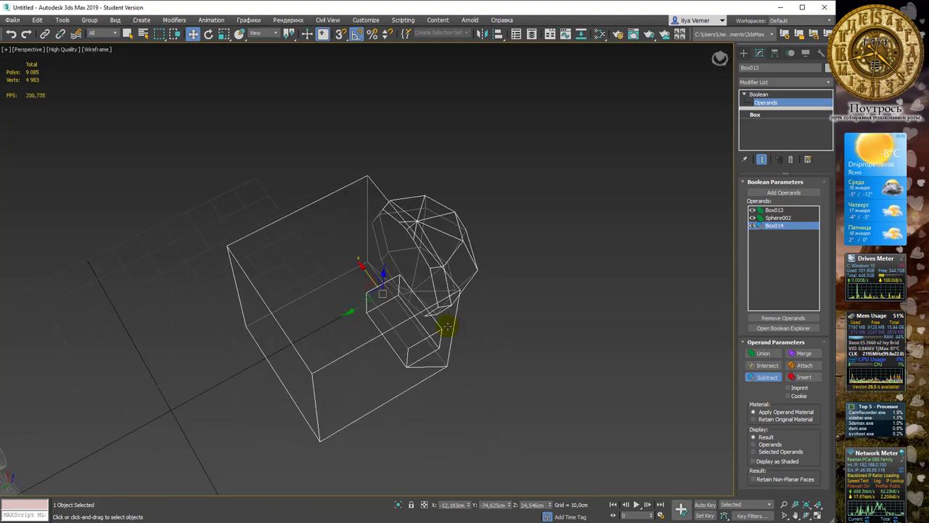
mouse_move(373, 277)
mouse_down()
mouse_move(359, 249)
mouse_move(479, 373)
mouse_move(390, 263)
mouse_up()
mouse_move(525, 301)
alt+middle_down()
mouse_move(460, 257)
mouse_move(509, 272)
mouse_move(491, 243)
mouse_move(484, 245)
mouse_move(569, 286)
alt+middle_up()
key(F3)
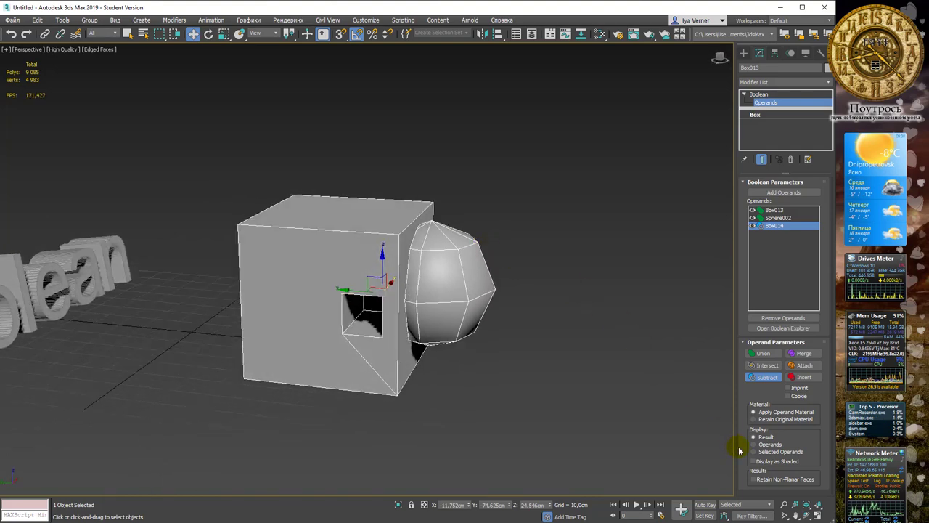
Switch Display to Operands and slide Box014 left to X -11.073 cm, still subtracting
click(768, 444)
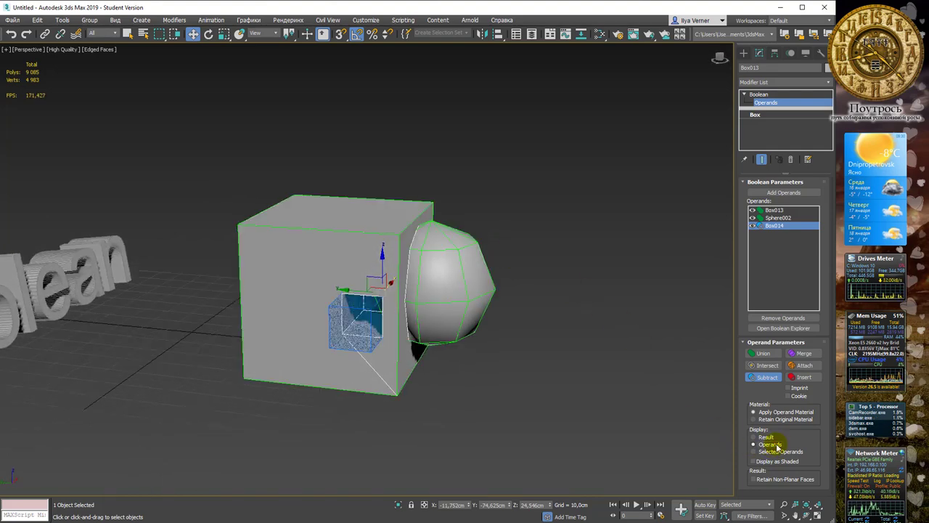
mouse_move(630, 367)
alt+middle_down()
mouse_move(618, 356)
mouse_move(591, 365)
alt+middle_up()
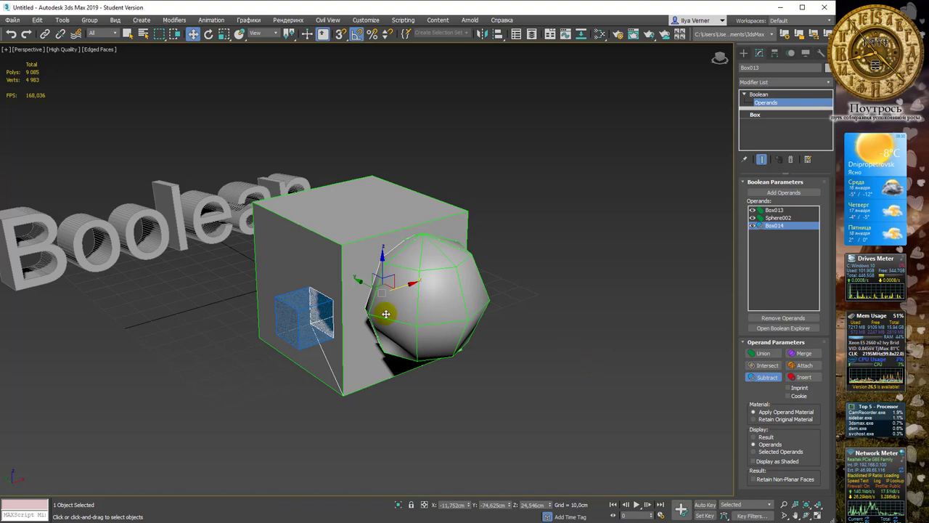
alt+middle_drag(384, 311, 432, 291)
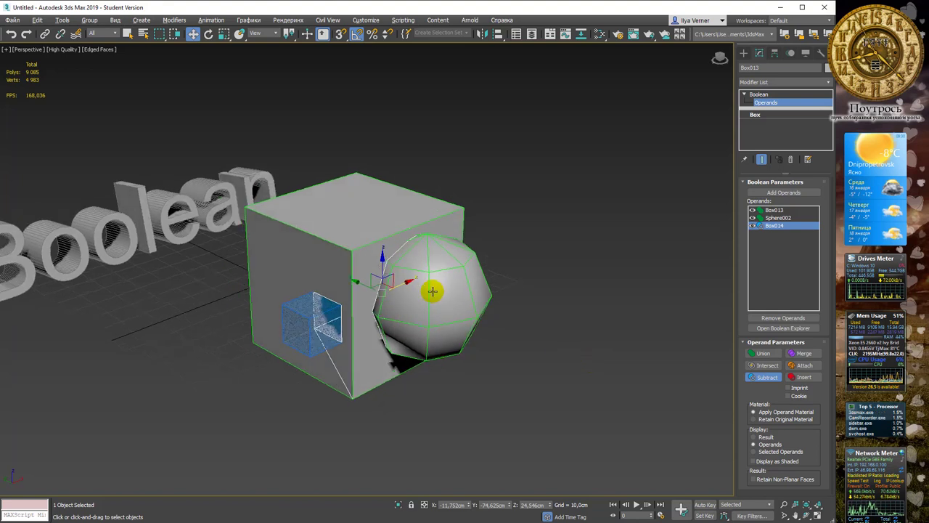
click(764, 378)
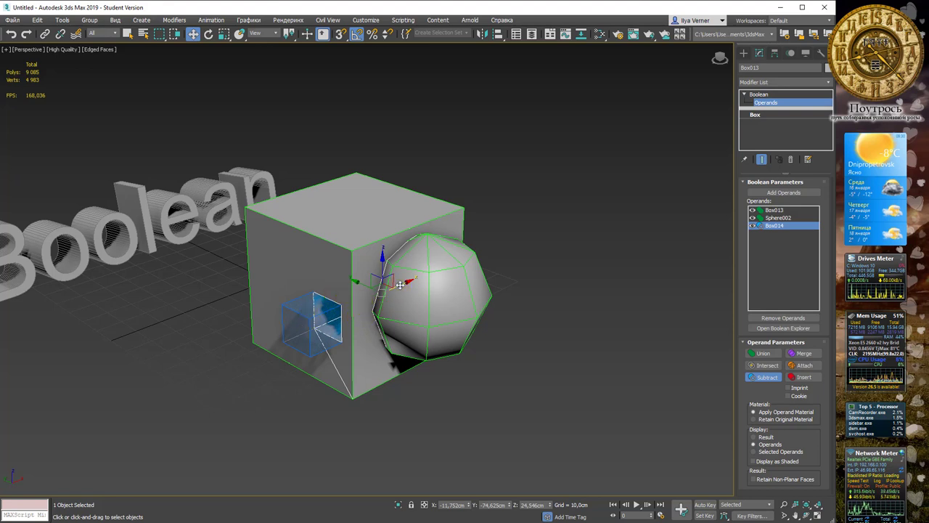
mouse_move(394, 288)
mouse_down()
mouse_move(382, 291)
mouse_move(420, 284)
mouse_up()
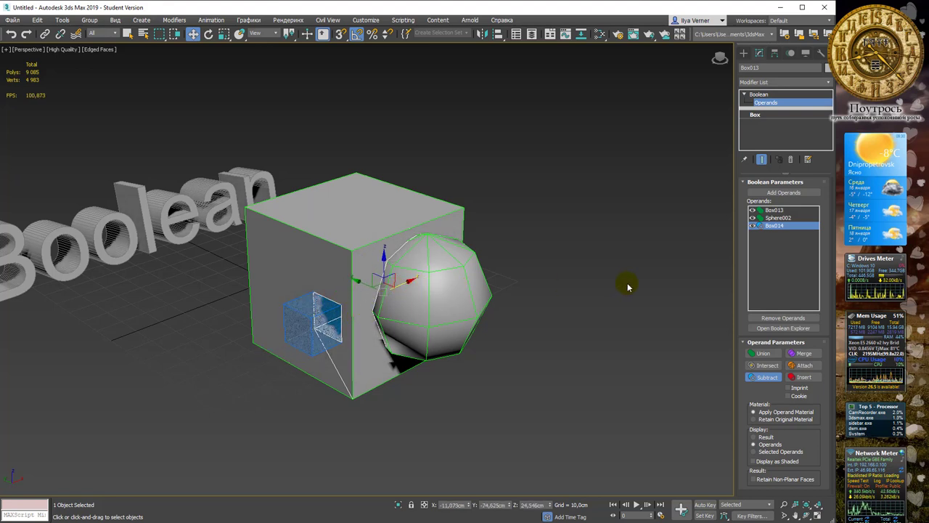
Change Sphere002 from Union to Subtract and inspect its rounded hollow in Result display
click(774, 210)
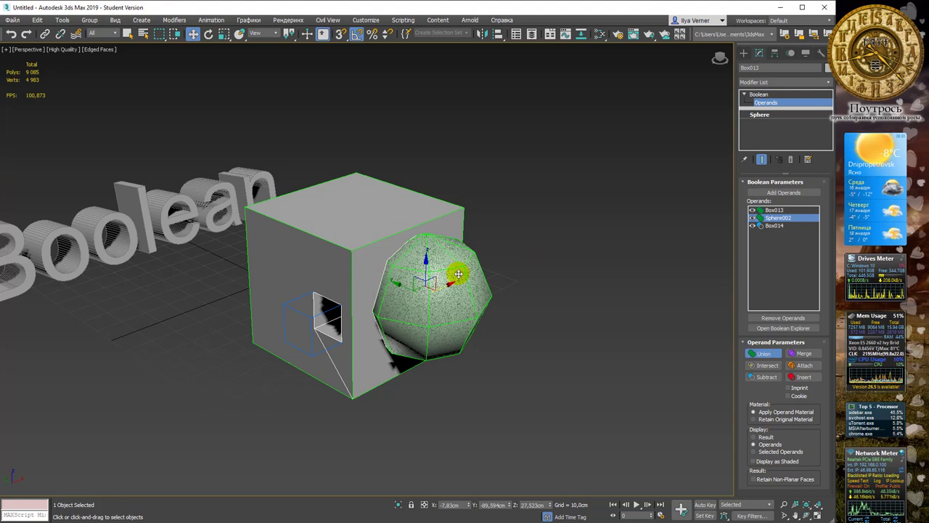
click(778, 218)
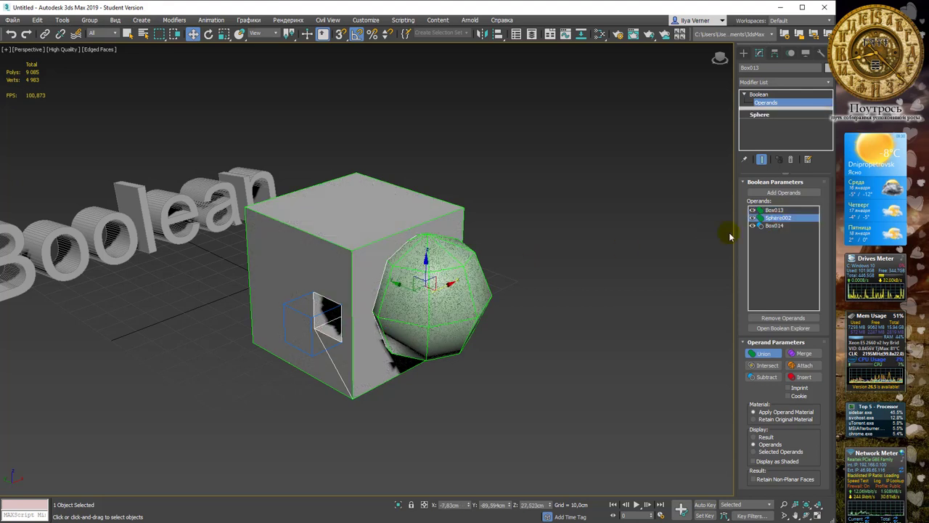
click(765, 378)
mouse_move(515, 257)
alt+middle_down()
mouse_move(533, 245)
mouse_move(461, 250)
mouse_move(525, 245)
mouse_move(431, 270)
alt+middle_up()
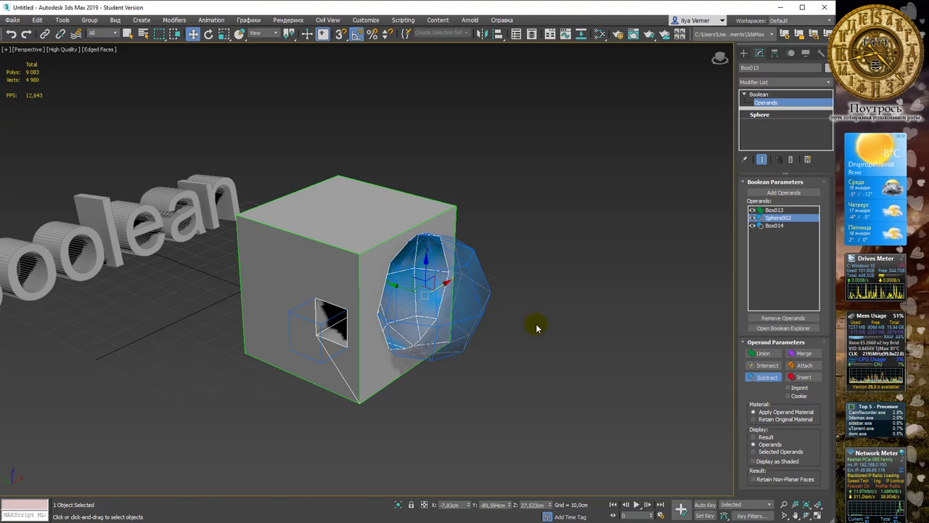
click(762, 436)
alt+middle_drag(544, 293, 501, 284)
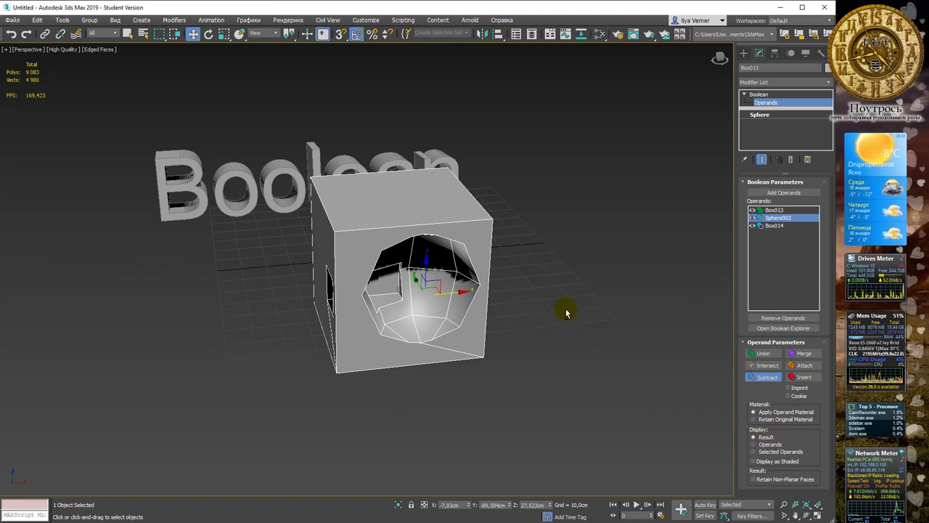
alt+middle_drag(564, 311, 531, 303)
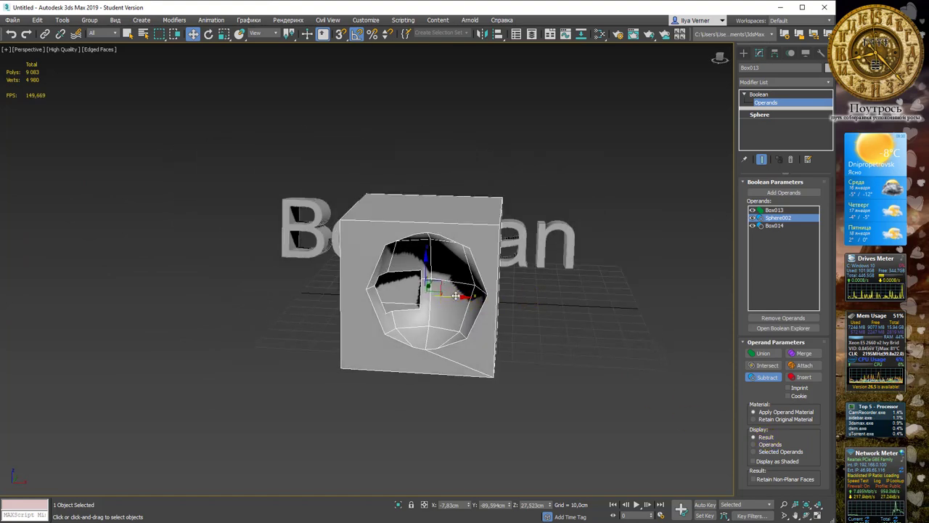
drag(455, 296, 473, 284)
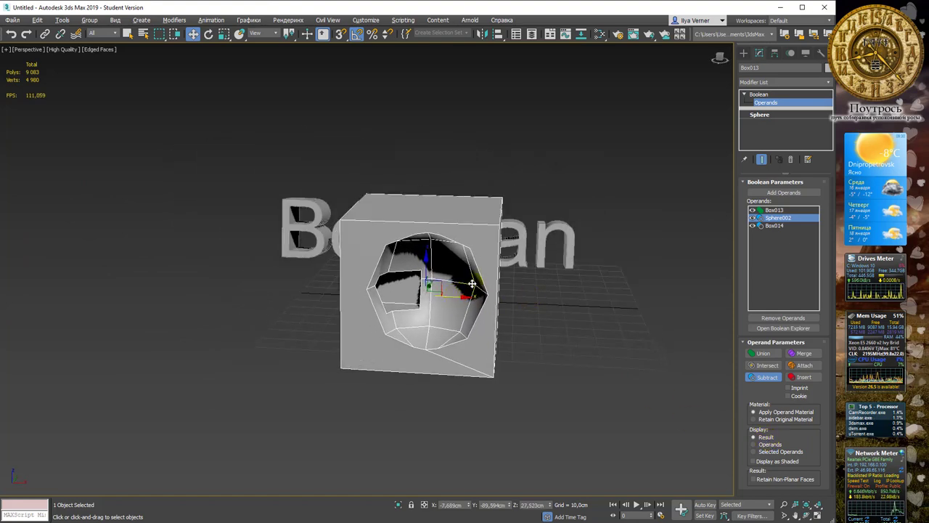
alt+middle_drag(473, 284, 530, 291)
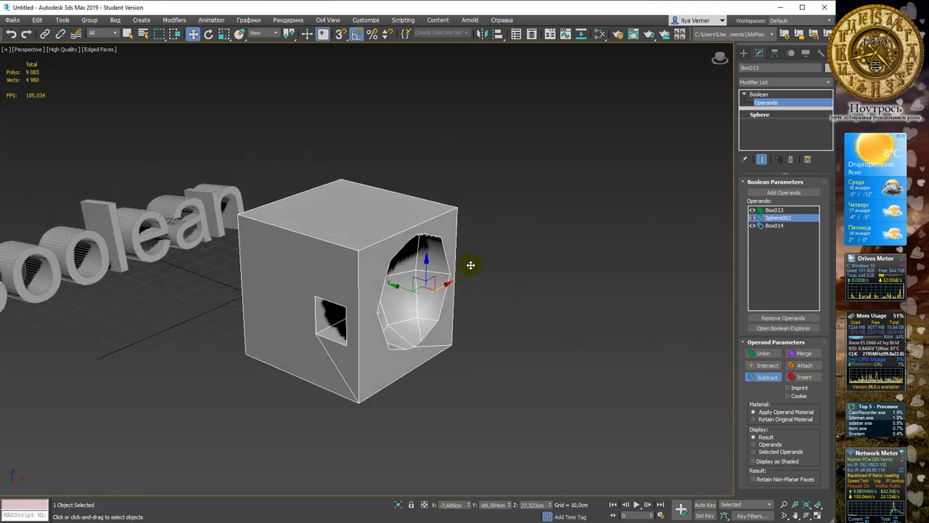
alt+middle_drag(470, 265, 465, 268)
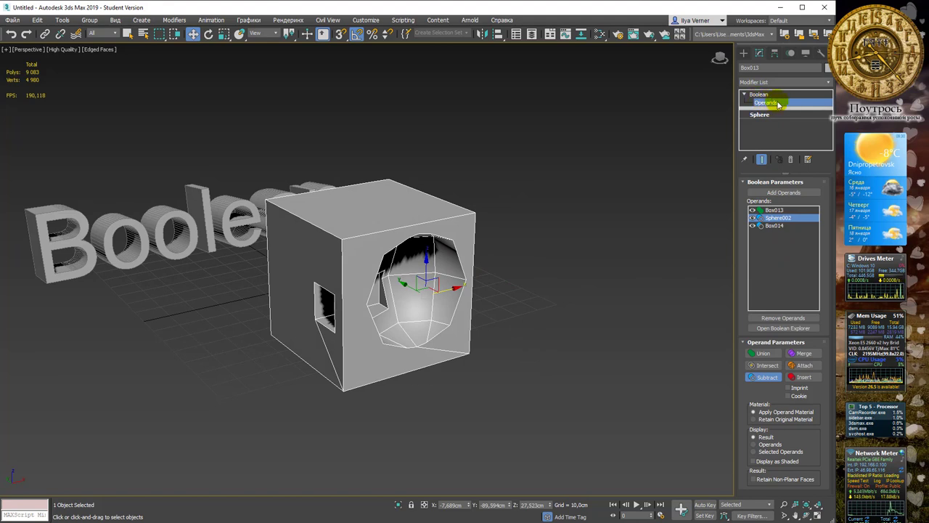
Raise the base cube Box013 slightly along Z and orbit to check both cuts
click(775, 210)
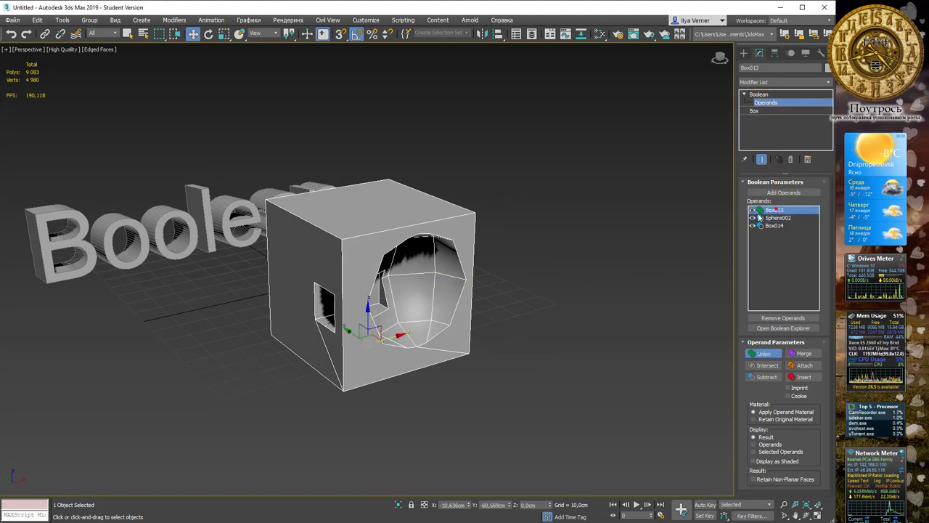
drag(364, 326, 365, 259)
mouse_move(364, 258)
alt+middle_down()
mouse_move(427, 269)
mouse_move(437, 250)
mouse_move(377, 263)
mouse_move(420, 273)
mouse_move(370, 252)
alt+middle_up()
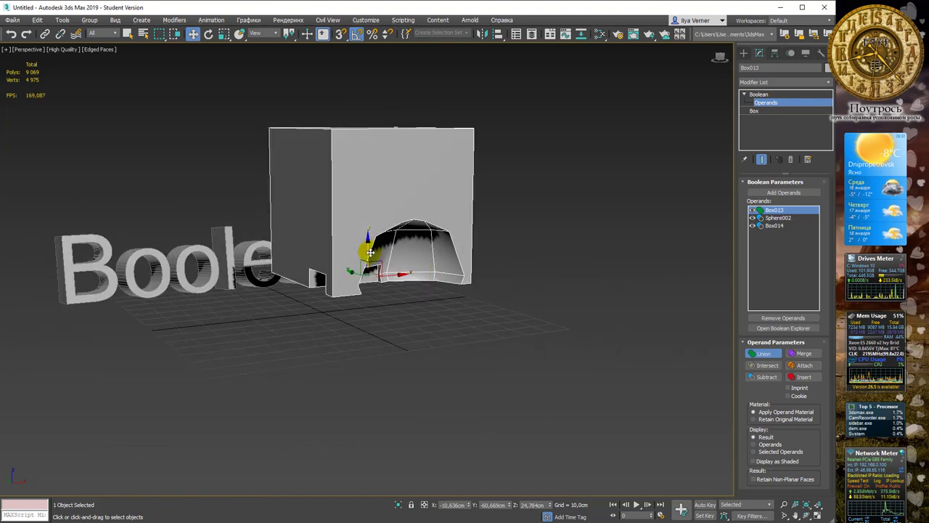
drag(368, 238, 365, 289)
alt+middle_drag(453, 245, 458, 258)
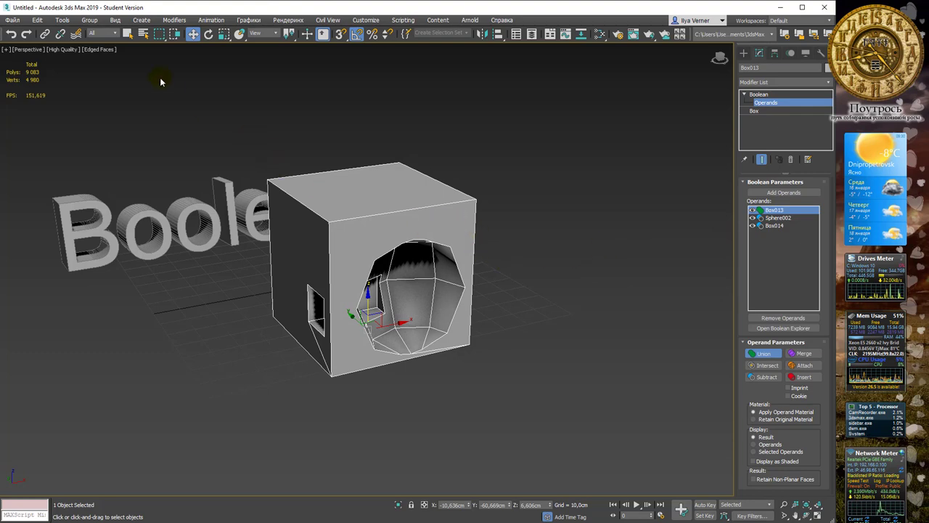
mouse_move(602, 356)
alt+middle_down()
mouse_move(533, 266)
mouse_move(530, 298)
alt+middle_up()
mouse_move(492, 243)
alt+middle_down()
mouse_move(500, 264)
mouse_move(530, 266)
mouse_move(499, 264)
mouse_move(512, 275)
alt+middle_up()
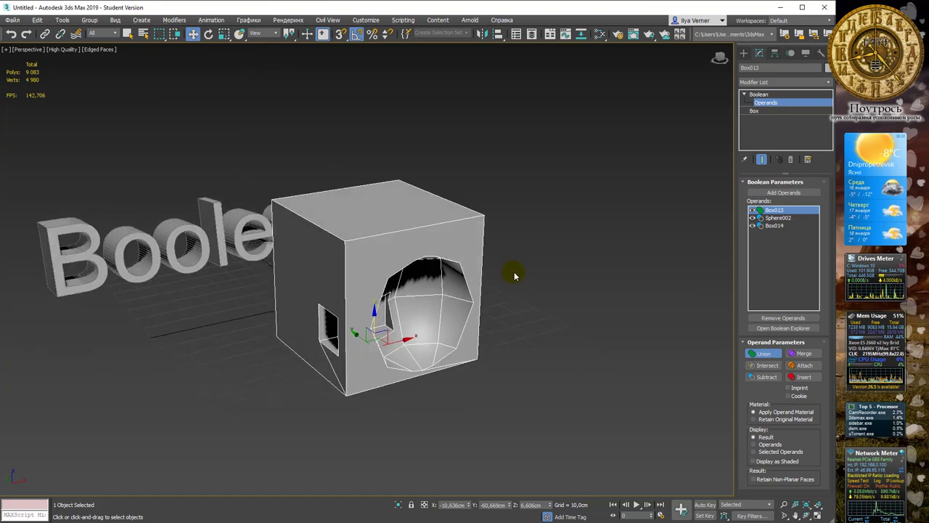
Display only Selected Operands, selecting Sphere002 and Box014 and trying shaded operand display
click(766, 456)
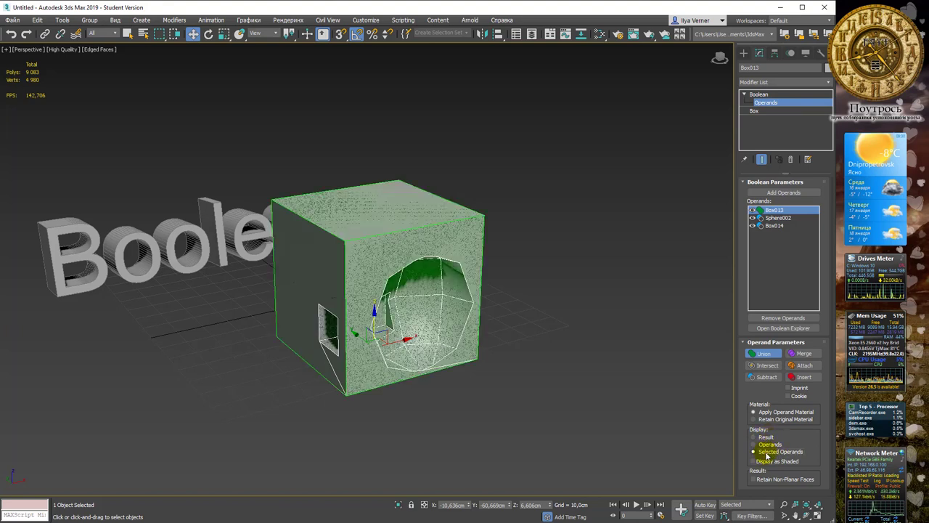
alt+middle_drag(548, 356, 584, 344)
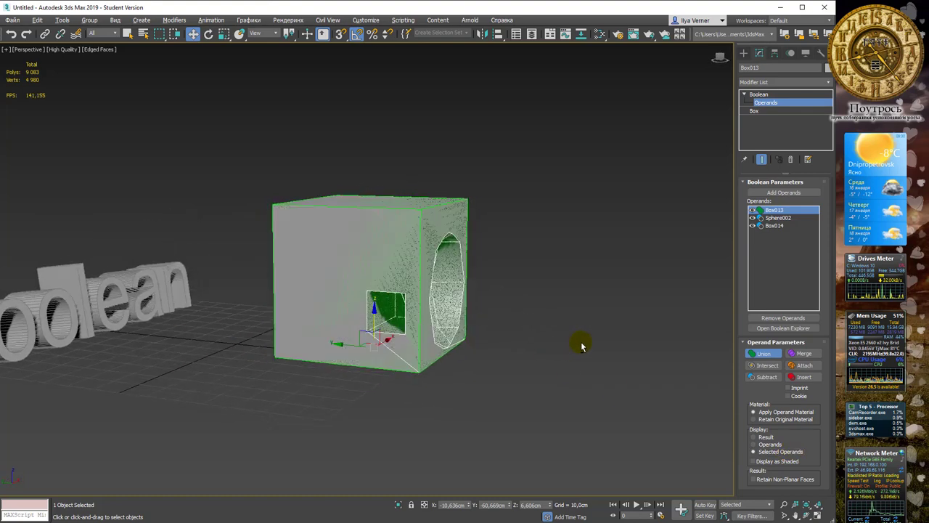
click(777, 218)
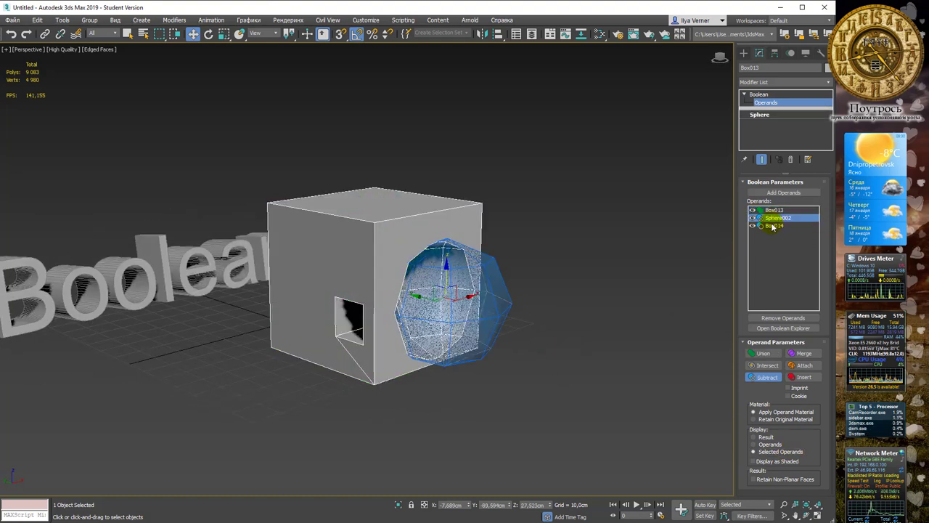
click(774, 226)
alt+middle_drag(592, 237, 588, 244)
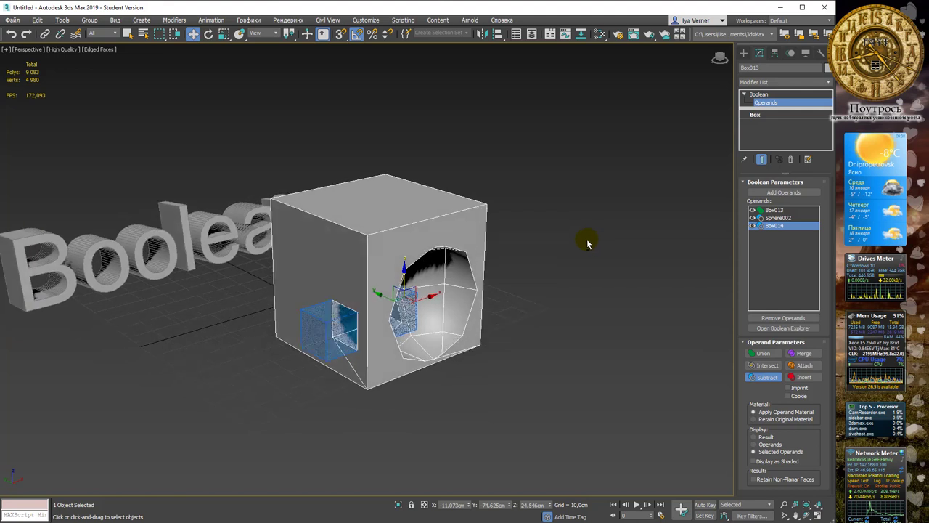
click(756, 463)
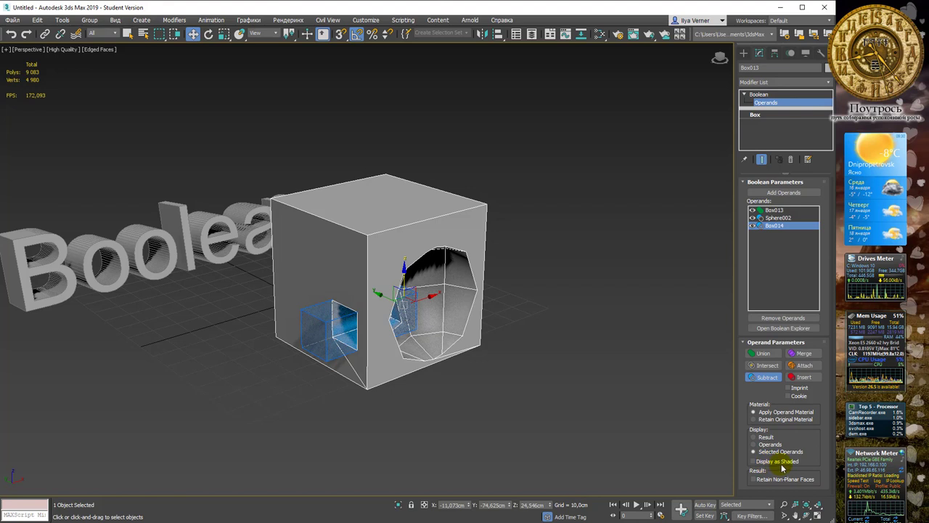
click(784, 464)
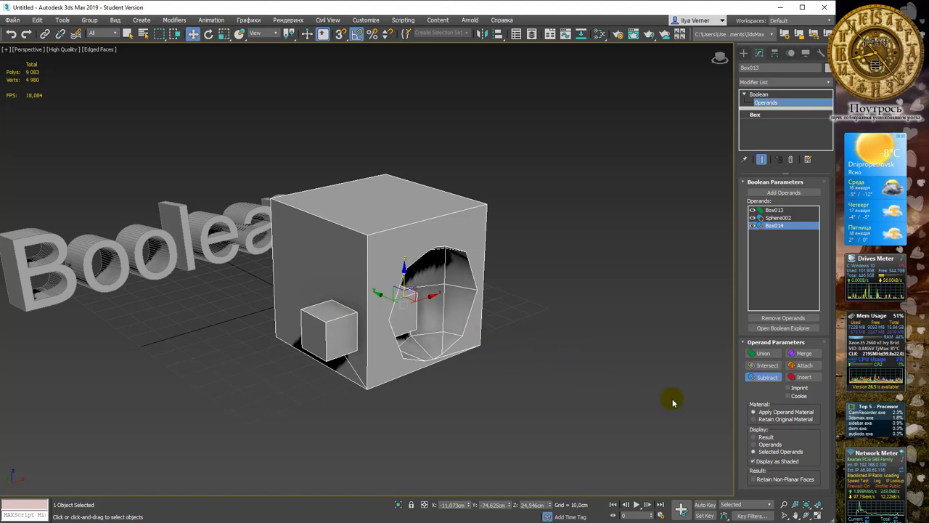
click(758, 462)
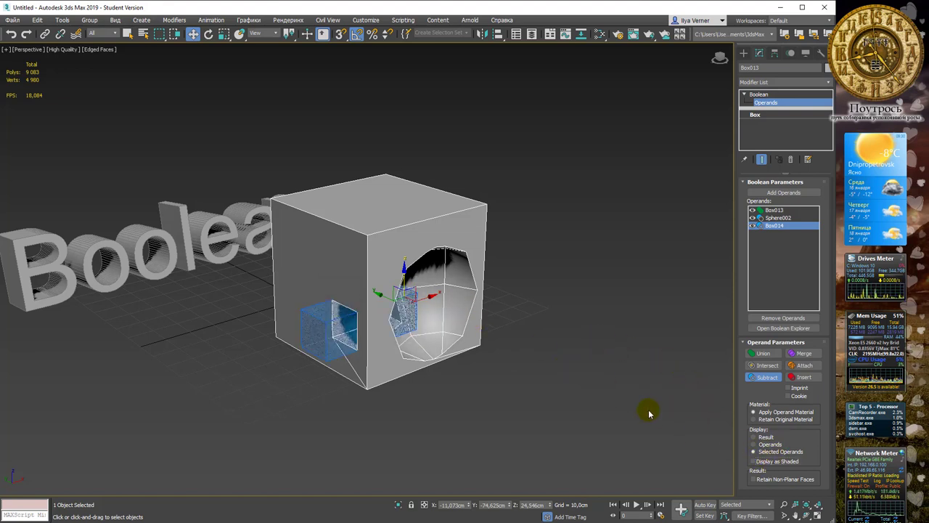
Cycle Display through Operands and Selected Operands, ending on Result to inspect the cuts
click(772, 444)
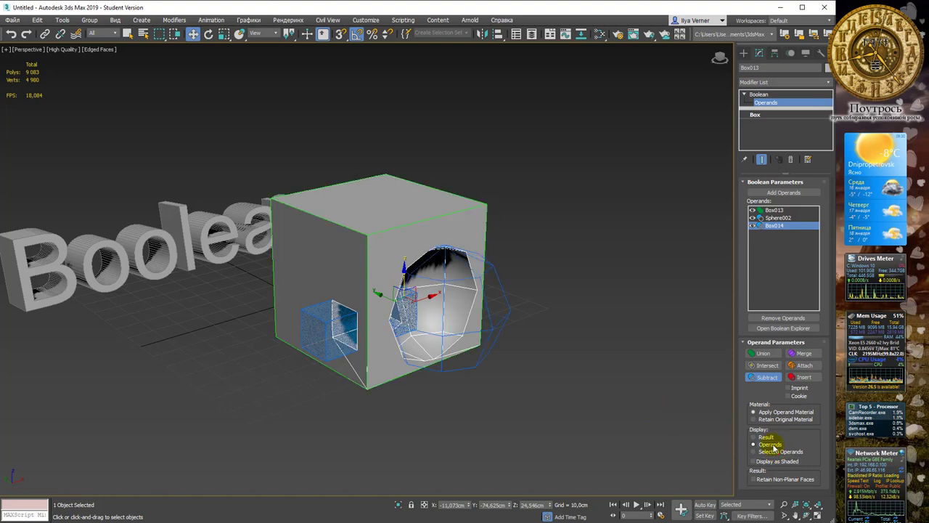
click(774, 453)
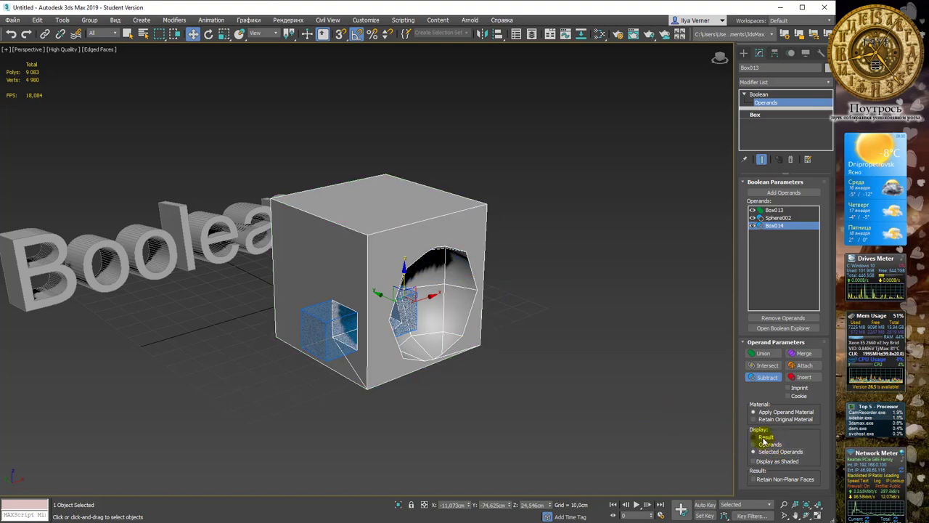
click(764, 437)
mouse_move(630, 326)
alt+middle_down()
mouse_move(608, 322)
mouse_move(630, 329)
alt+middle_up()
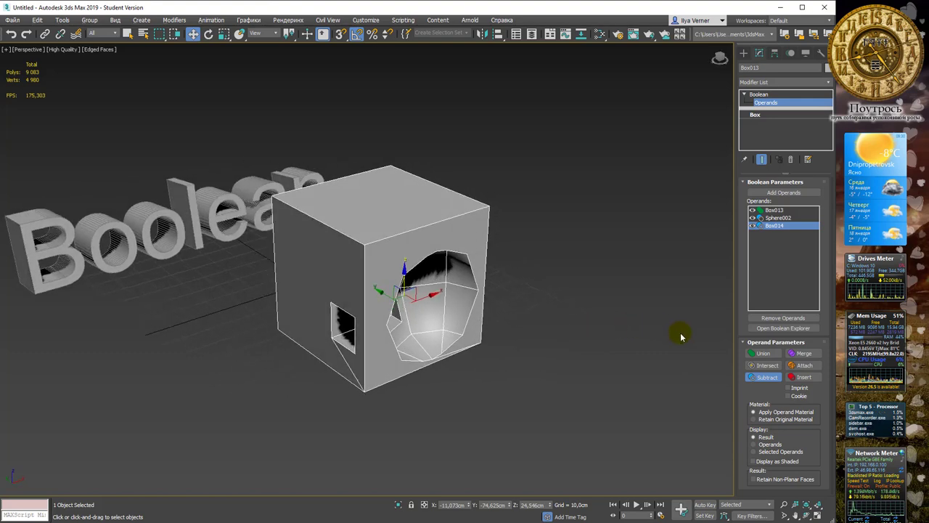
Try Box014 as Union, return it to Subtract, and select Sphere002
click(773, 355)
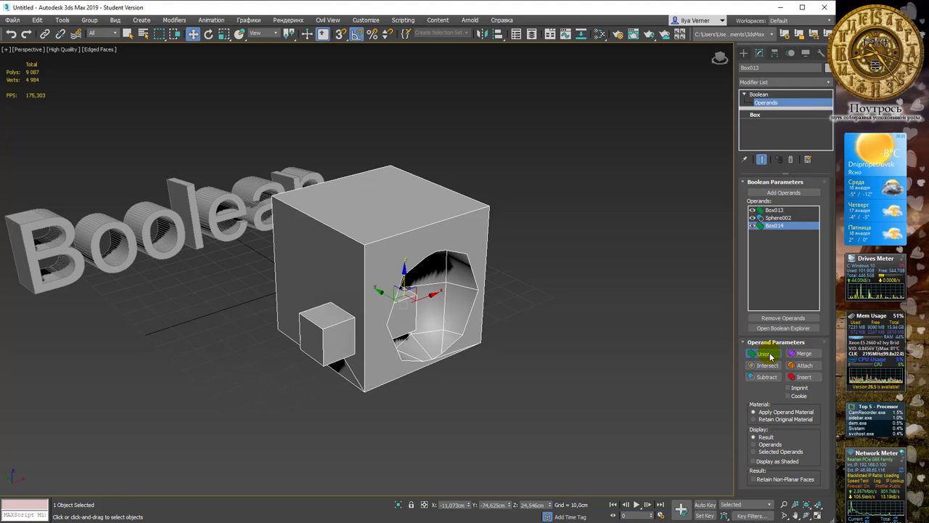
click(767, 377)
click(780, 218)
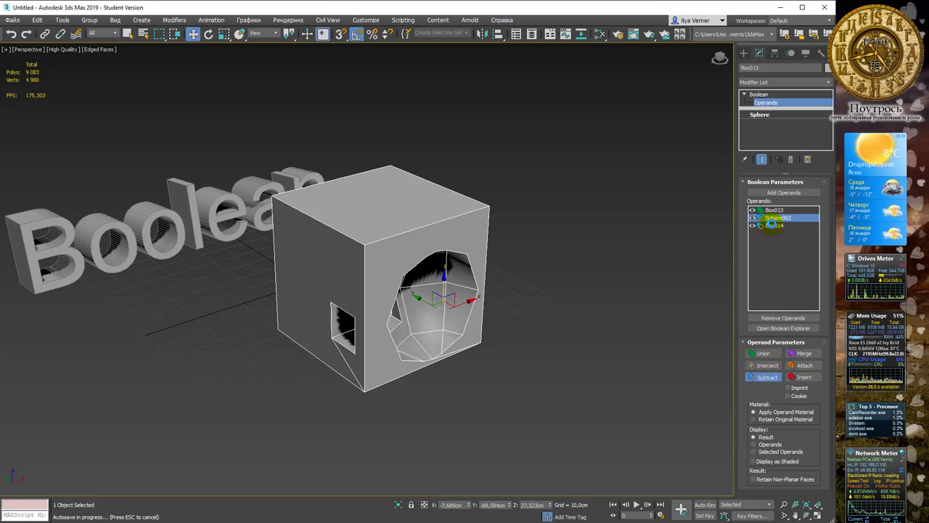
alt+middle_drag(560, 280, 491, 263)
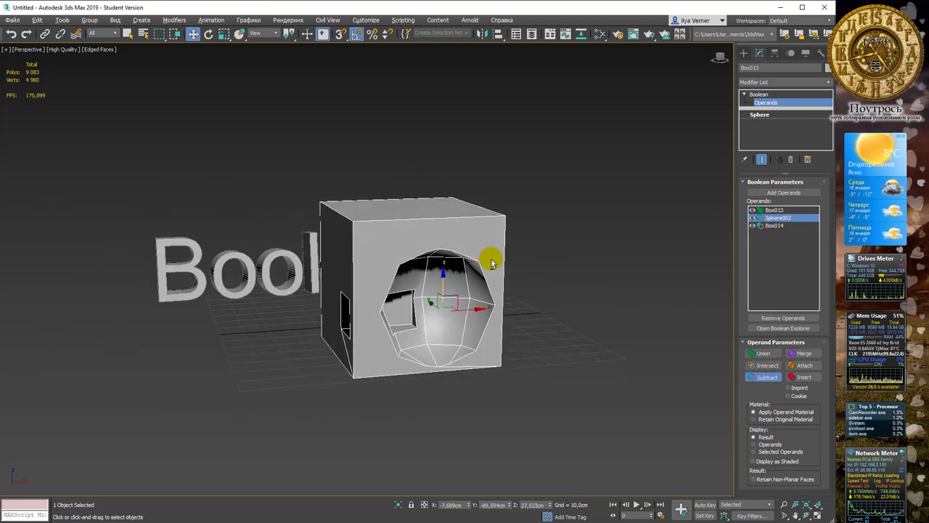
Set Sphere002 back to Union and view the combined shape in wireframe
click(771, 354)
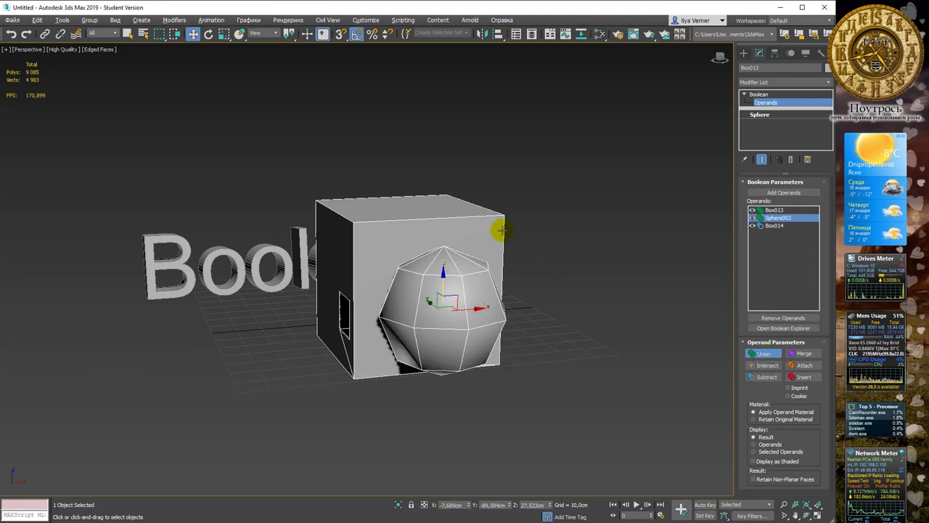
alt+middle_drag(501, 231, 543, 240)
key(F3)
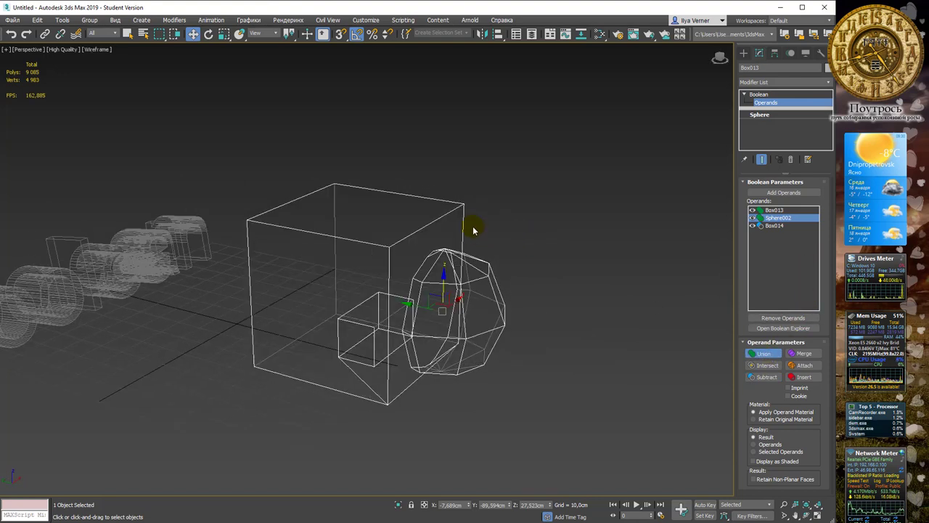
mouse_move(473, 230)
alt+middle_down()
mouse_move(539, 243)
mouse_move(560, 263)
mouse_move(527, 269)
alt+middle_up()
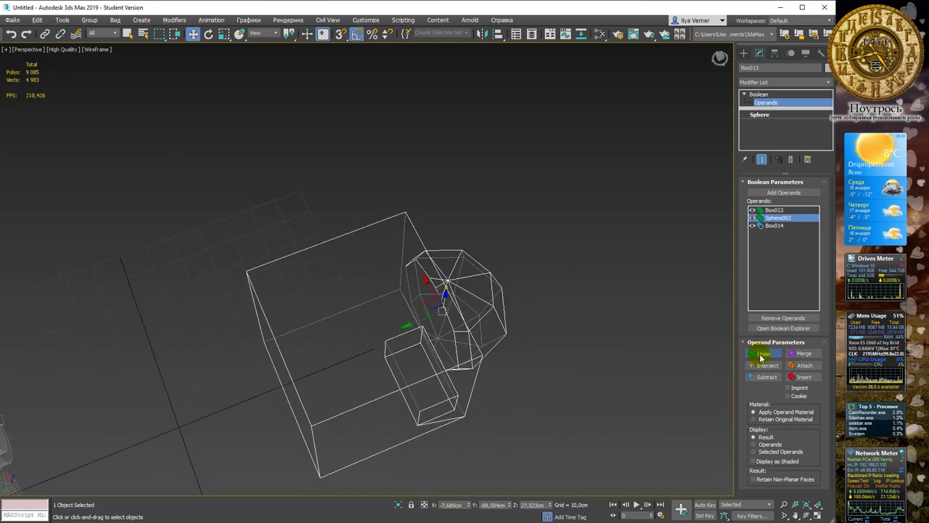
mouse_move(433, 282)
alt+middle_down()
mouse_move(451, 269)
mouse_move(444, 279)
alt+middle_up()
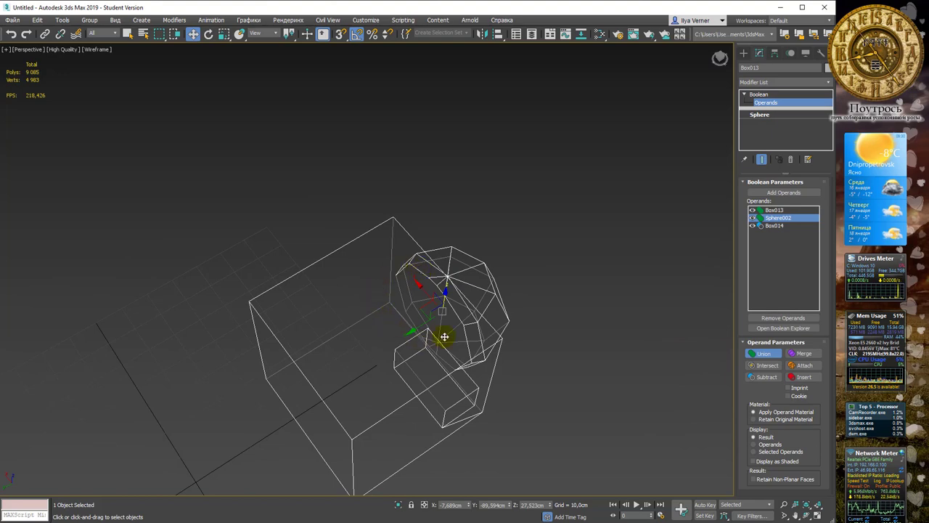
mouse_move(446, 294)
alt+middle_down()
mouse_move(430, 251)
mouse_move(394, 250)
mouse_move(433, 270)
mouse_move(461, 253)
mouse_move(436, 268)
mouse_move(502, 263)
mouse_move(516, 270)
mouse_move(509, 282)
mouse_move(489, 266)
mouse_move(506, 266)
alt+middle_up()
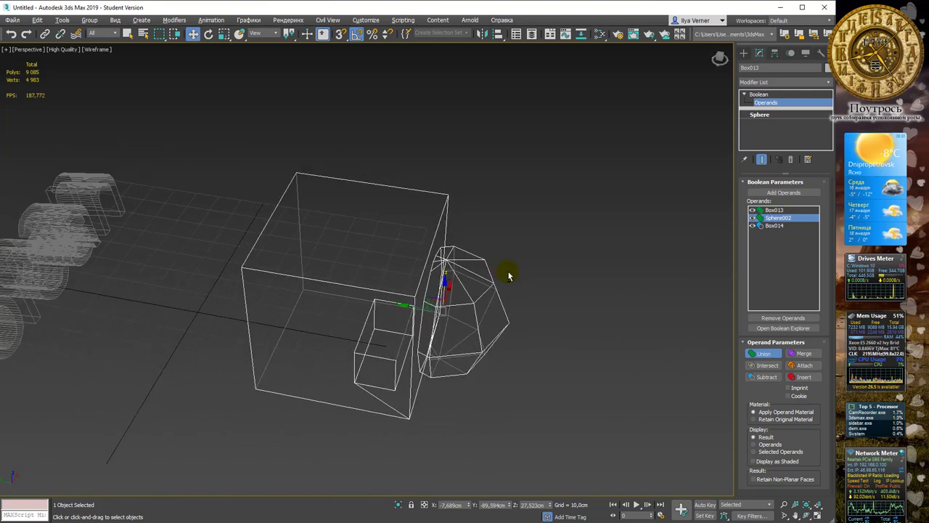
Set Sphere002 to Attach so its full low-poly sphere stays whole beside the cube
click(805, 367)
mouse_move(516, 294)
alt+middle_down()
mouse_move(510, 286)
mouse_move(552, 301)
mouse_move(573, 281)
mouse_move(494, 253)
mouse_move(470, 252)
mouse_move(458, 268)
mouse_move(428, 259)
mouse_move(546, 282)
mouse_move(508, 270)
mouse_move(509, 290)
mouse_move(487, 278)
alt+middle_up()
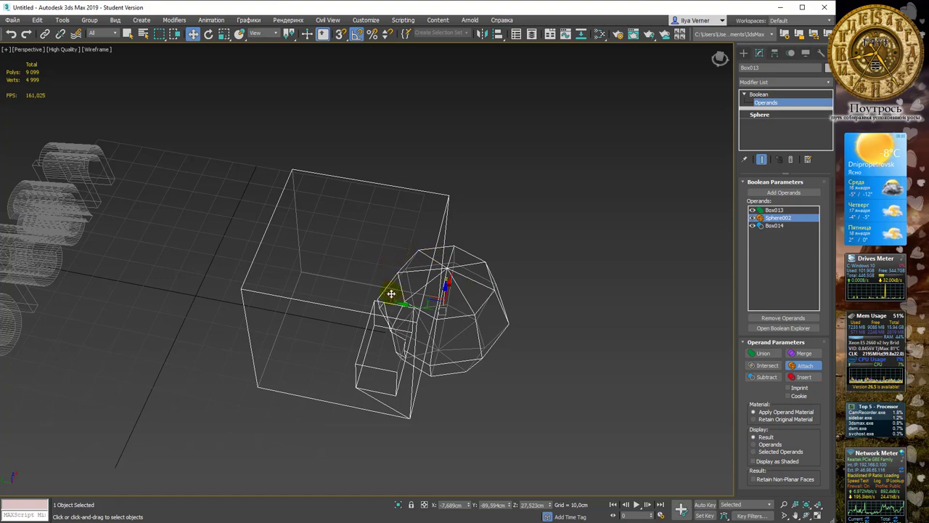
mouse_move(392, 293)
alt+middle_down()
mouse_move(438, 284)
mouse_move(414, 245)
mouse_move(358, 243)
mouse_move(328, 254)
mouse_move(339, 278)
mouse_move(478, 296)
alt+middle_up()
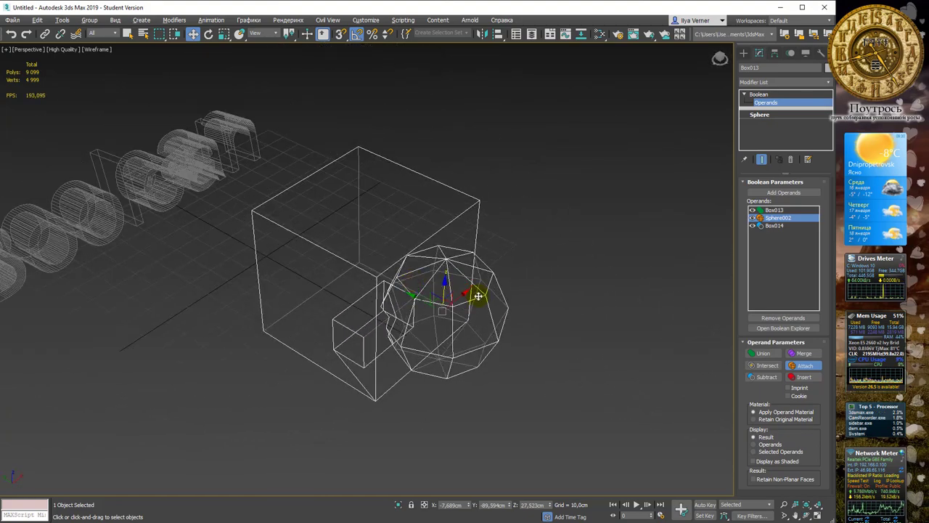
click(811, 370)
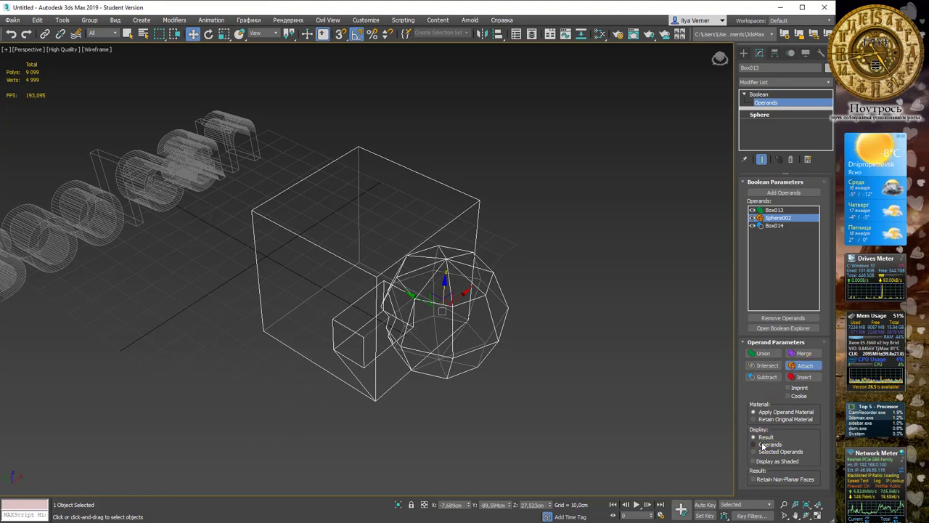
Show operands in colour and set Sphere002 to Merge, comparing shaded and wireframe views
click(763, 445)
mouse_move(541, 298)
alt+middle_down()
mouse_move(540, 317)
mouse_move(541, 276)
mouse_move(494, 271)
mouse_move(542, 290)
mouse_move(567, 286)
mouse_move(583, 267)
mouse_move(487, 276)
mouse_move(530, 254)
alt+middle_up()
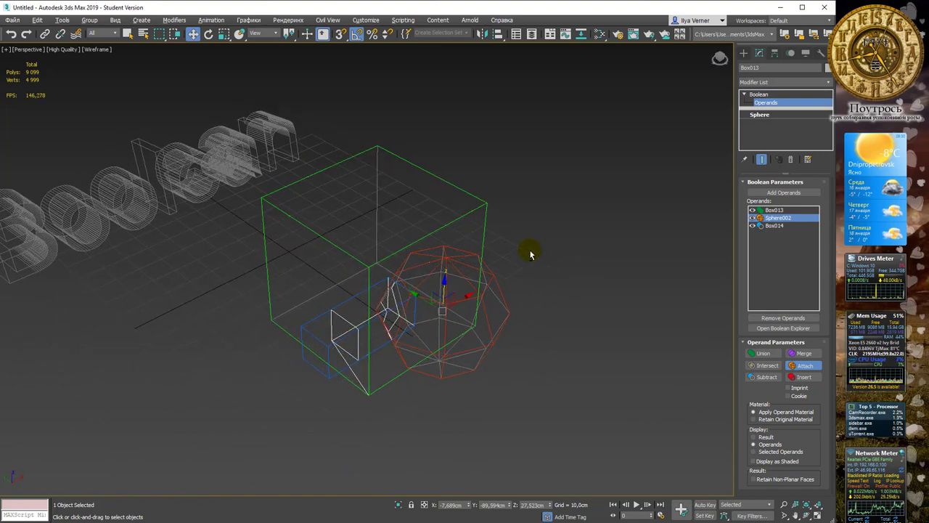
click(808, 355)
mouse_move(530, 254)
alt+middle_down()
mouse_move(547, 227)
mouse_move(460, 235)
mouse_move(469, 211)
mouse_move(528, 242)
mouse_move(480, 251)
mouse_move(481, 259)
mouse_move(496, 243)
alt+middle_up()
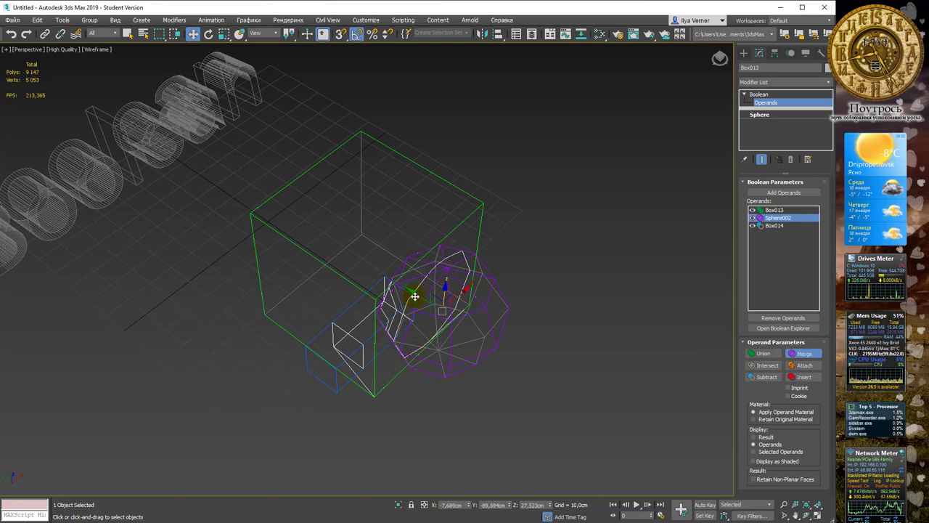
alt+middle_drag(496, 227, 465, 252)
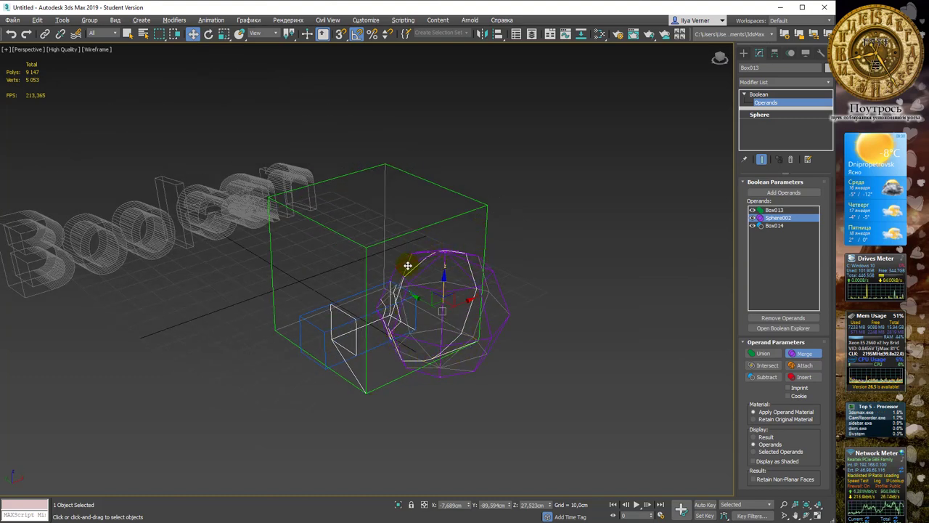
mouse_move(465, 344)
alt+middle_down()
mouse_move(513, 255)
mouse_move(438, 288)
alt+middle_up()
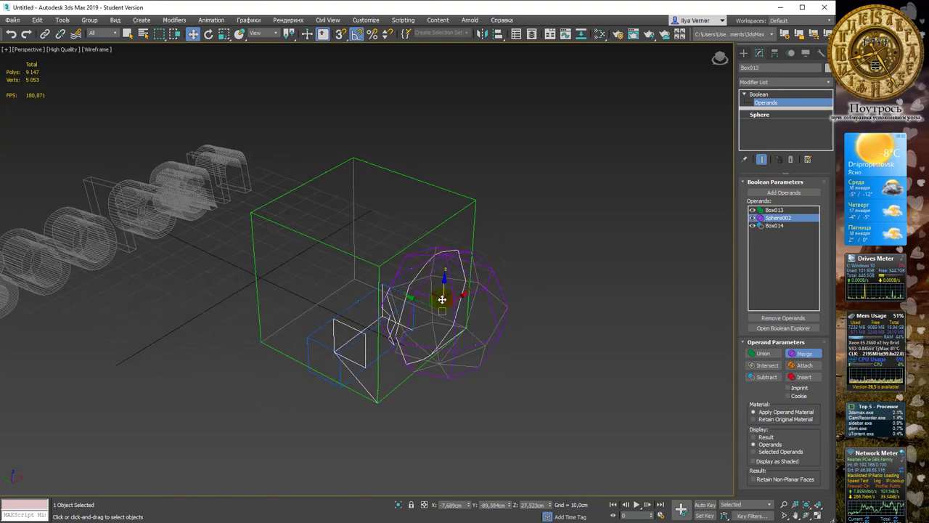
mouse_move(469, 282)
alt+middle_down()
mouse_move(502, 272)
mouse_move(474, 277)
alt+middle_up()
key(F3)
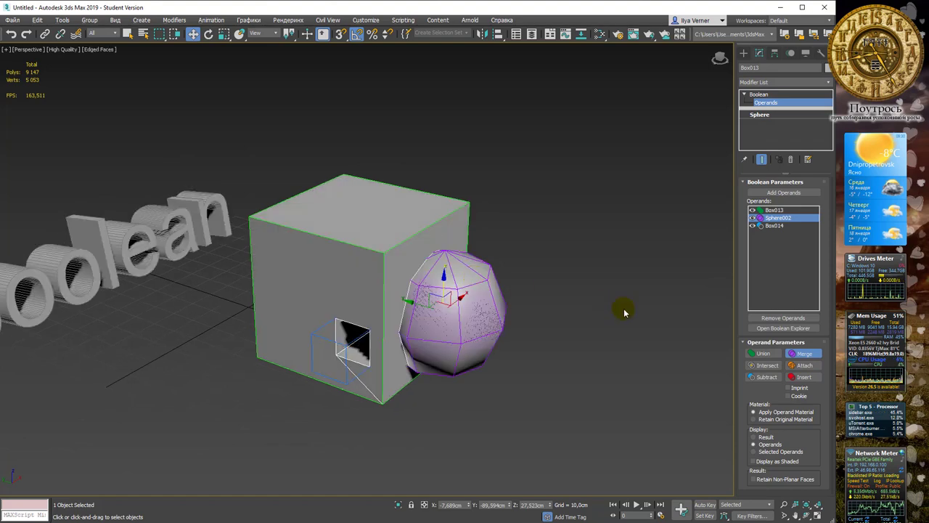
key(F3)
mouse_move(511, 252)
alt+middle_down()
mouse_move(436, 232)
mouse_move(436, 210)
mouse_move(481, 251)
mouse_move(508, 260)
mouse_move(554, 254)
mouse_move(501, 257)
alt+middle_up()
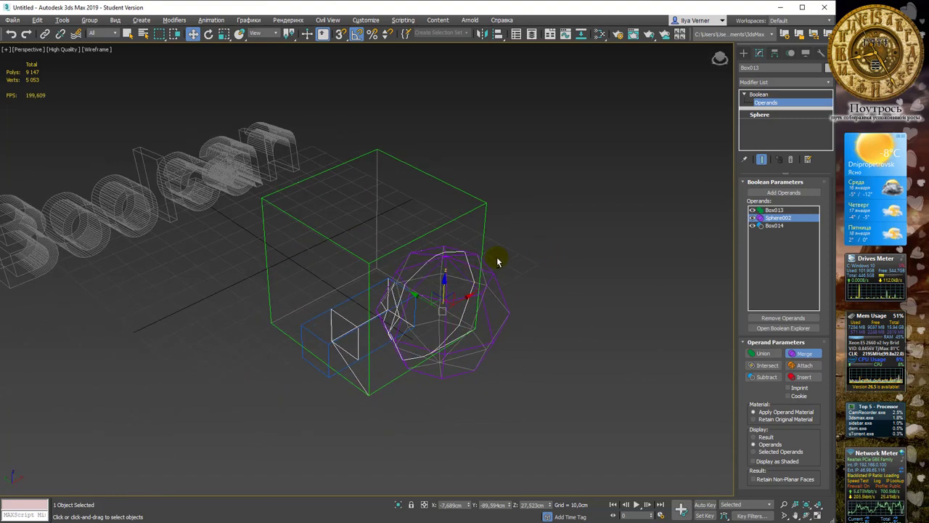
Set Sphere002 to Insert after comparing it with Merge, then display only the Boolean result
click(797, 379)
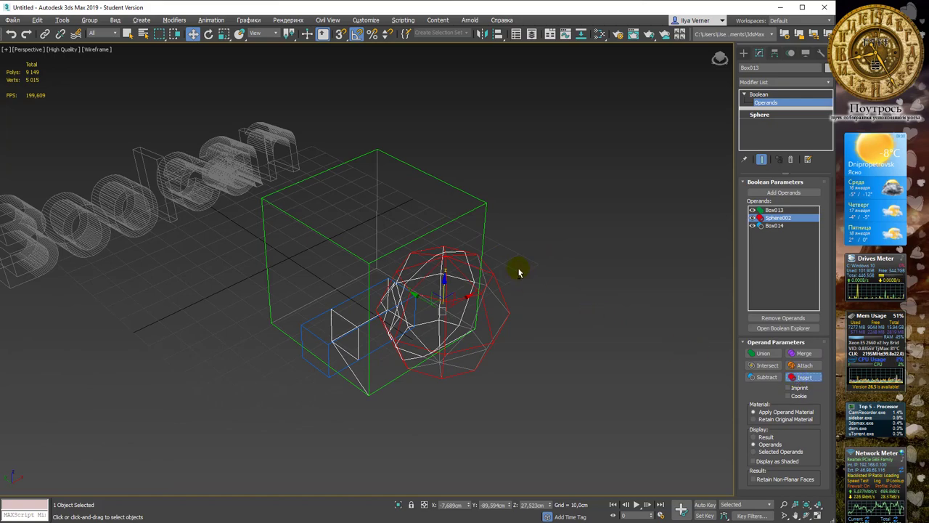
mouse_move(519, 266)
alt+middle_down()
mouse_move(513, 278)
mouse_move(450, 273)
mouse_move(486, 233)
mouse_move(491, 266)
mouse_move(500, 248)
alt+middle_up()
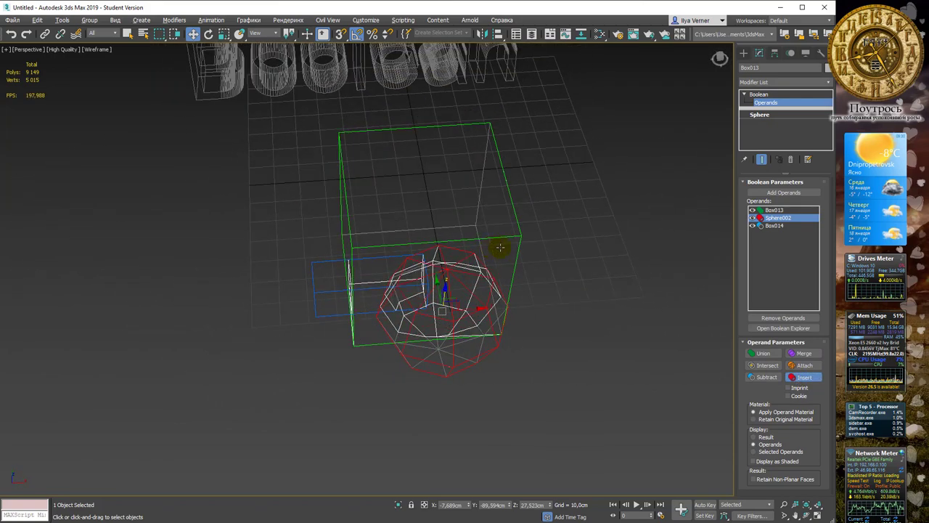
click(806, 353)
click(805, 377)
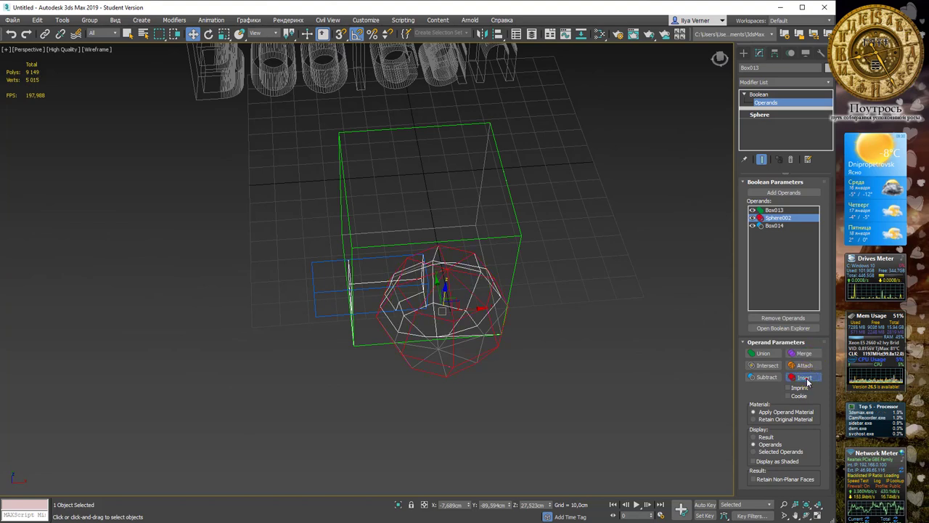
click(804, 353)
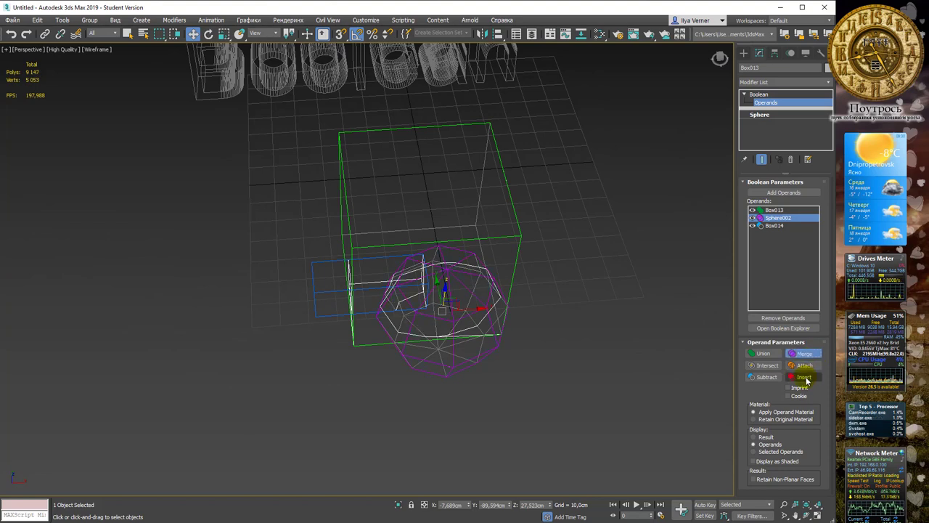
click(805, 377)
alt+middle_drag(553, 314, 538, 273)
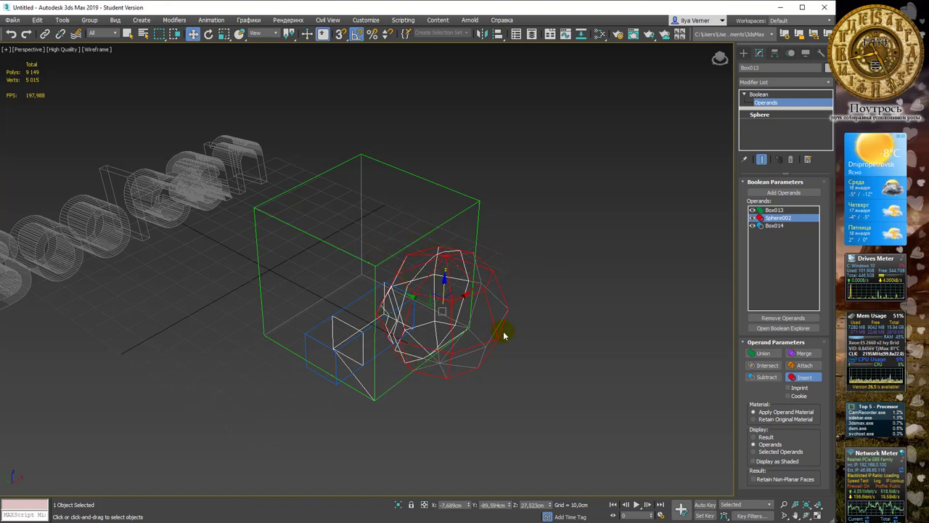
alt+middle_drag(523, 310, 527, 298)
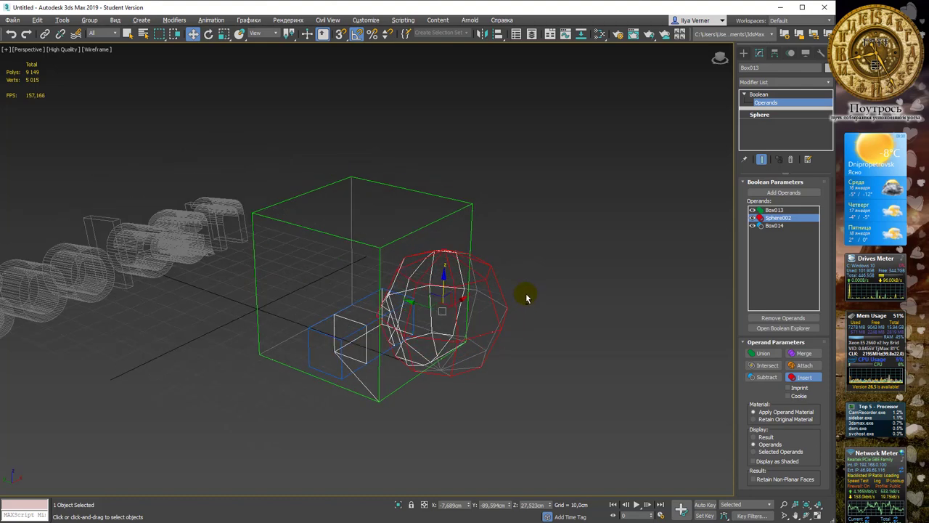
click(766, 436)
alt+middle_drag(674, 380, 564, 280)
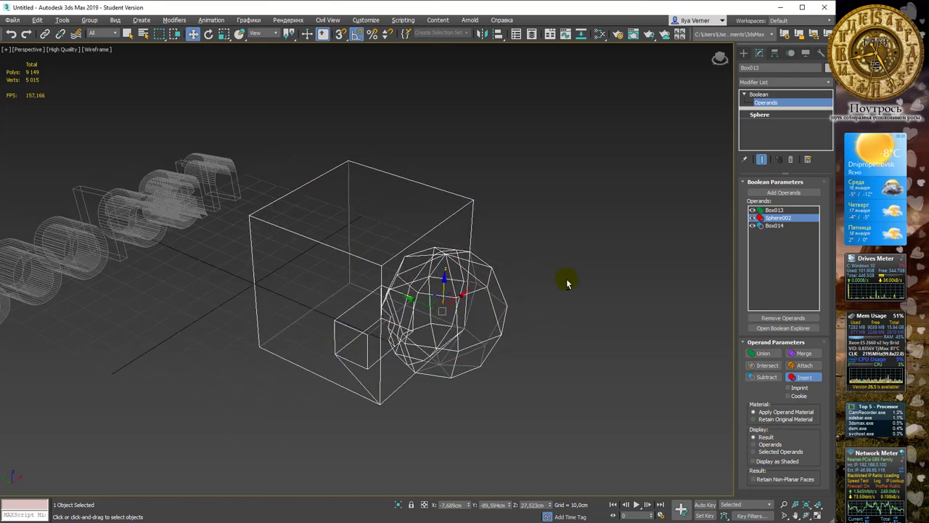
Set Sphere002's operation to Insert after briefly choosing Merge, then select Box014
click(804, 353)
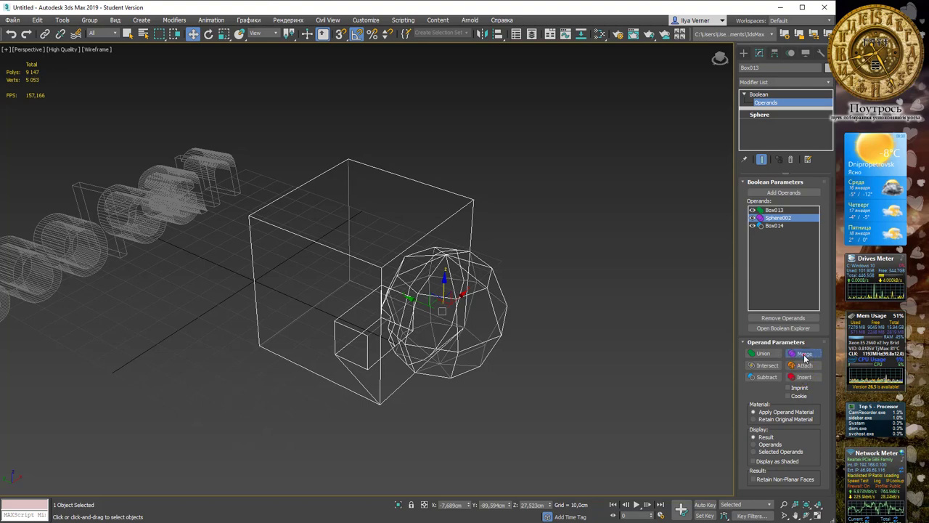
click(804, 377)
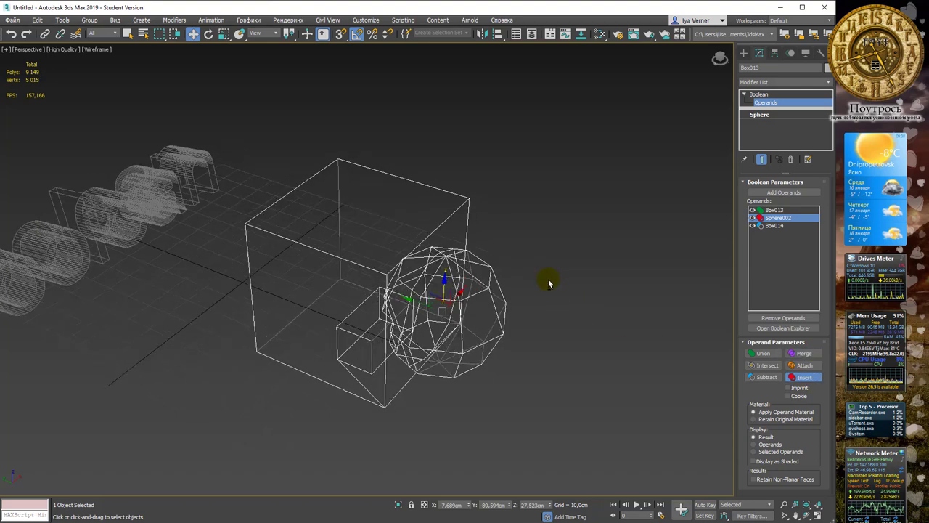
mouse_move(545, 280)
alt+middle_down()
mouse_move(628, 268)
mouse_move(511, 274)
mouse_move(475, 254)
mouse_move(504, 232)
mouse_move(535, 262)
mouse_move(513, 261)
mouse_move(530, 269)
mouse_move(371, 311)
alt+middle_up()
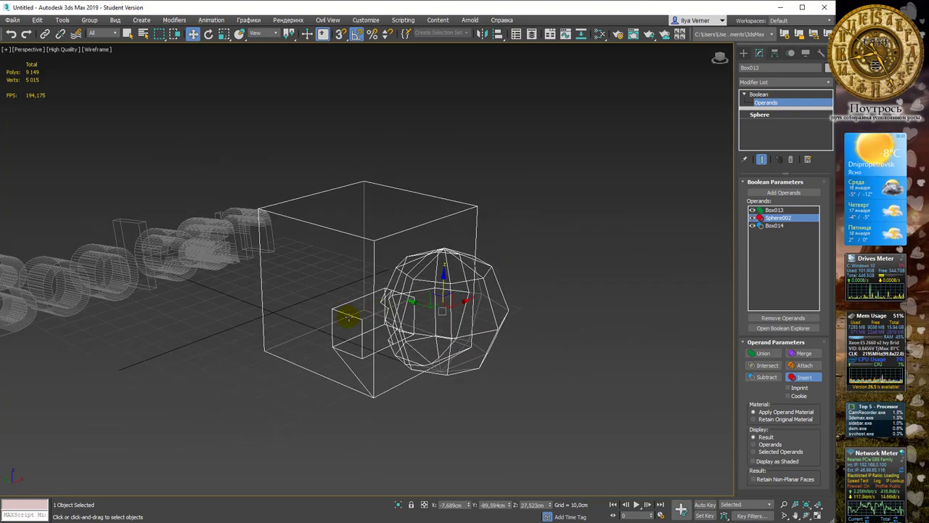
click(780, 228)
Nudge Box014 slightly left and try Merge, checking shaded and wireframe views
mouse_move(612, 253)
alt+middle_down()
mouse_move(545, 274)
mouse_move(617, 270)
alt+middle_up()
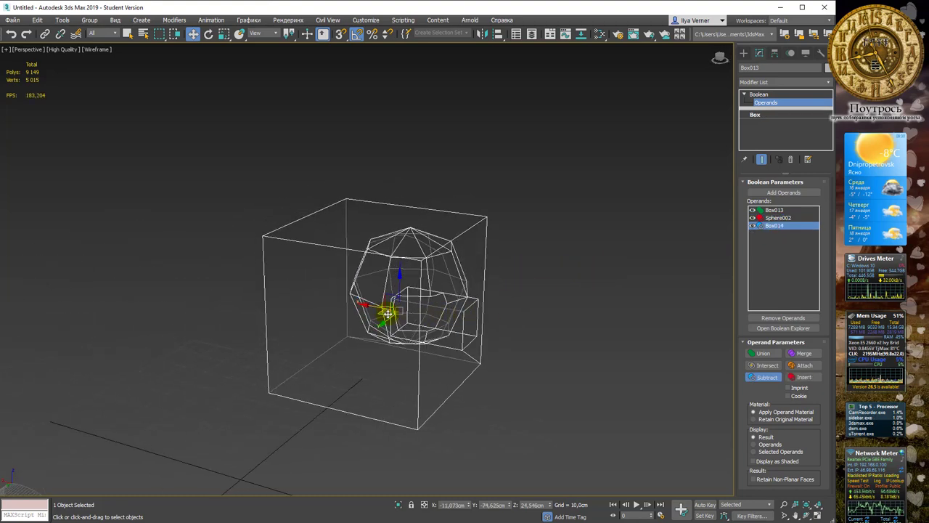
drag(382, 310, 378, 309)
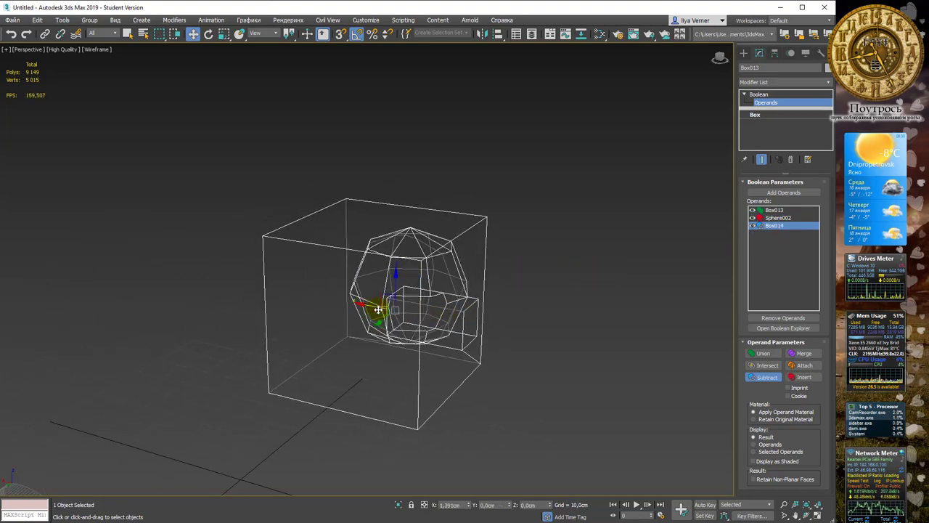
alt+middle_drag(580, 273, 551, 287)
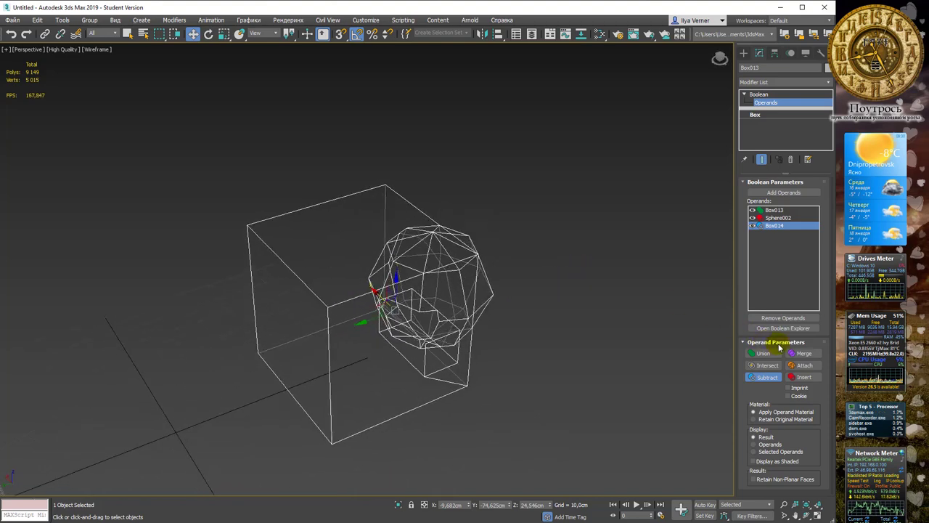
click(806, 353)
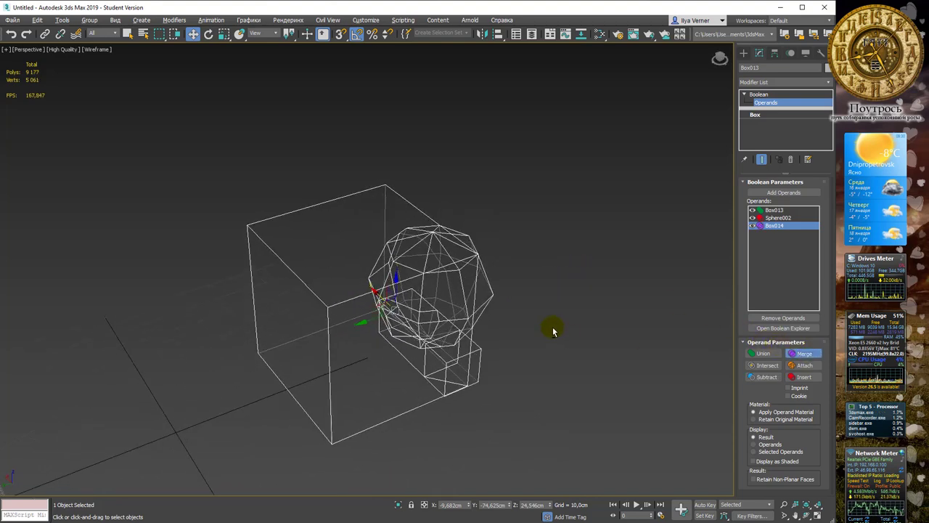
alt+middle_drag(554, 328, 556, 301)
key(F3)
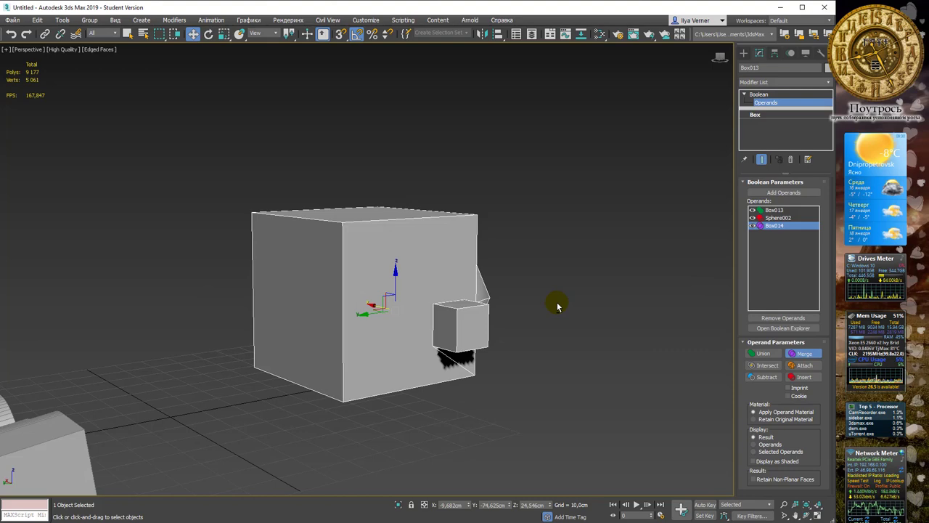
key(F3)
mouse_move(547, 299)
alt+middle_down()
mouse_move(555, 315)
mouse_move(521, 305)
mouse_move(721, 357)
alt+middle_up()
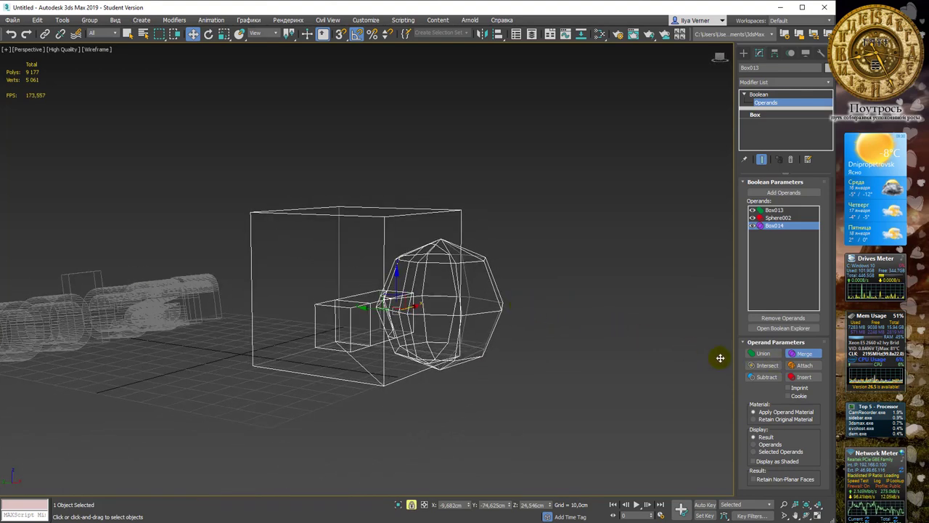
Try Attach for Box014 and inspect the result from several angles
click(796, 370)
alt+middle_drag(477, 288, 518, 300)
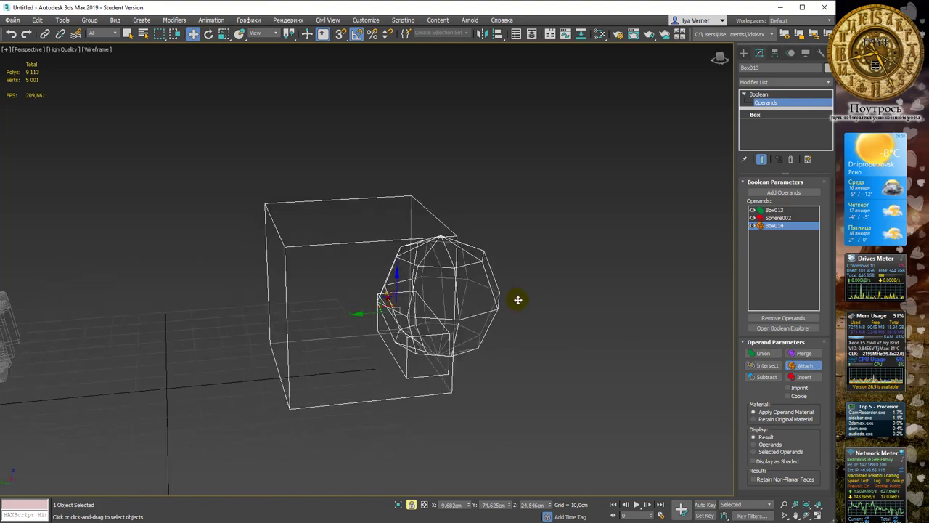
mouse_move(471, 327)
alt+middle_down()
mouse_move(446, 293)
mouse_move(453, 374)
alt+middle_up()
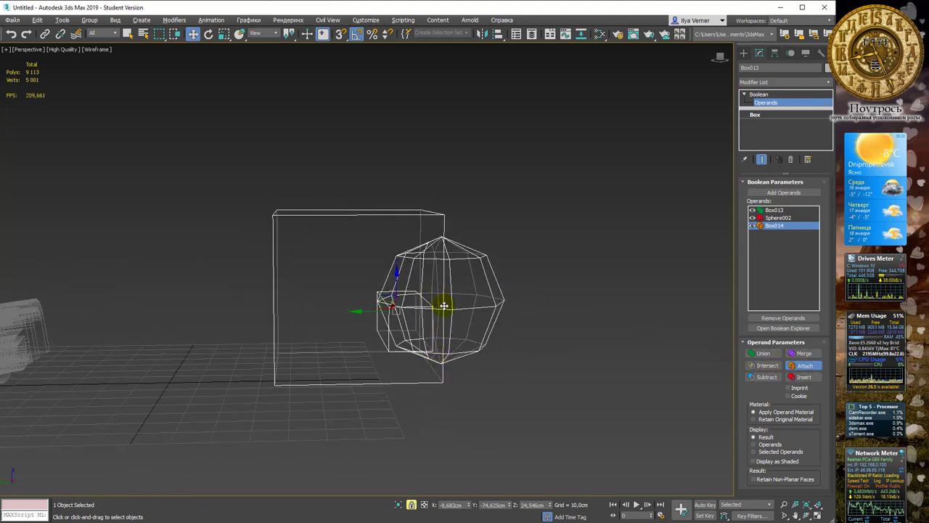
mouse_move(441, 305)
alt+middle_down()
mouse_move(388, 307)
mouse_move(532, 325)
alt+middle_up()
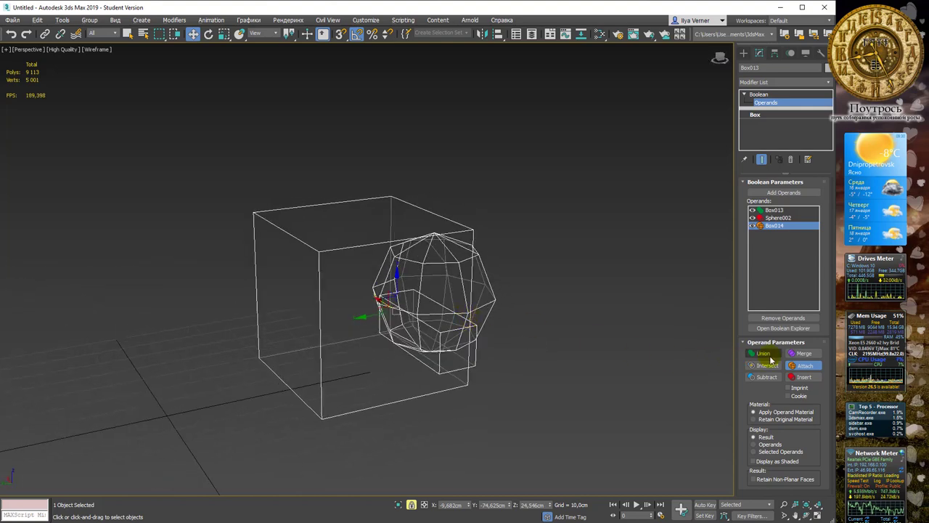
Settle Box014 on Insert after toggling between Merge and Insert
click(797, 354)
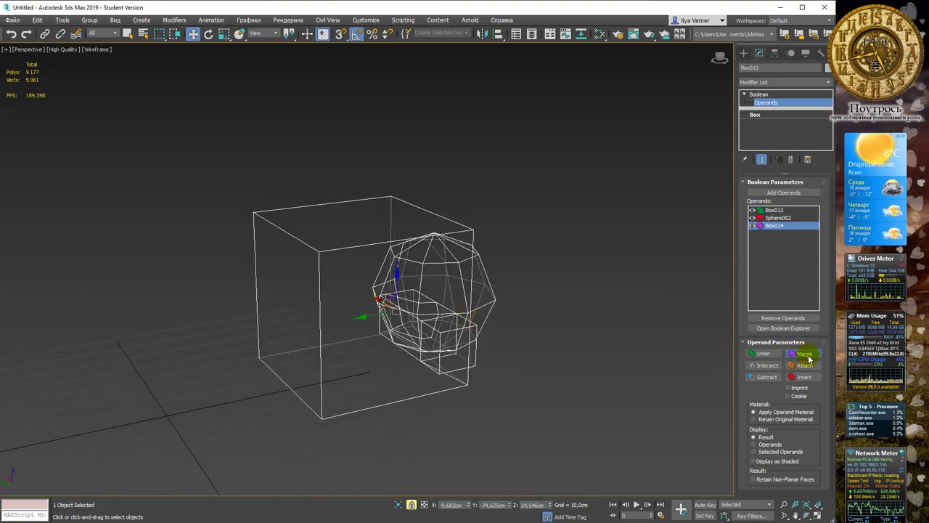
click(805, 378)
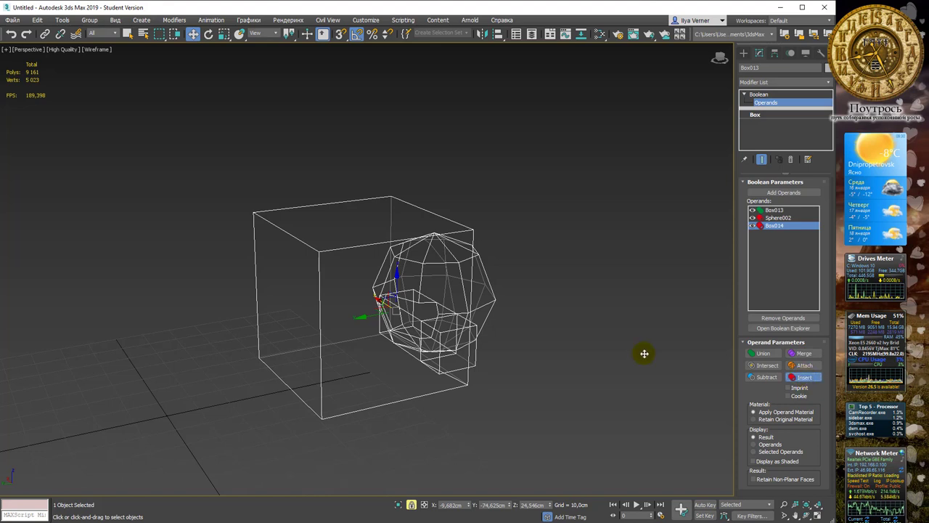
click(809, 355)
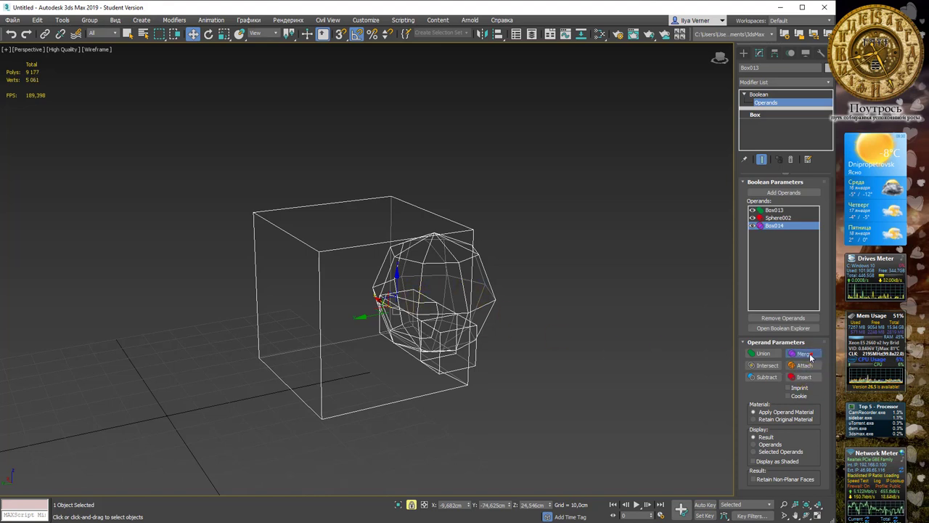
alt+middle_drag(556, 312, 555, 314)
click(804, 377)
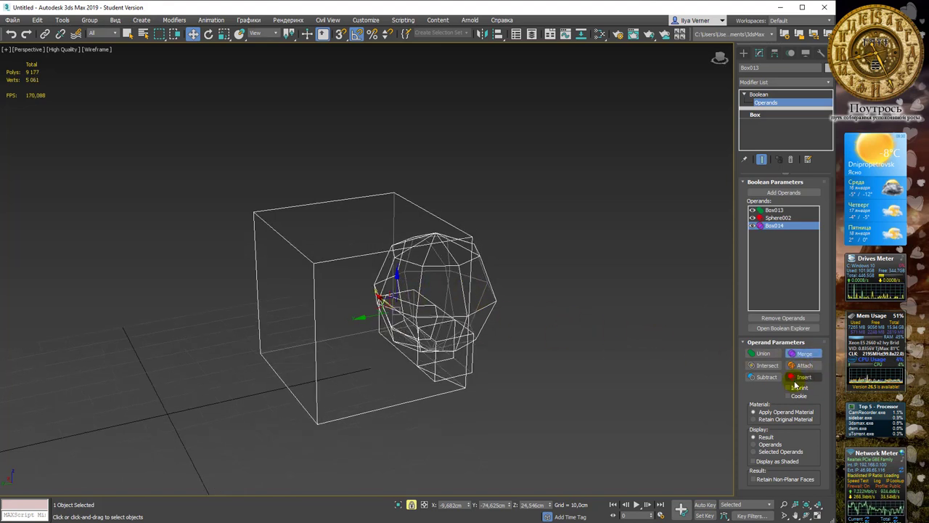
alt+middle_drag(471, 323, 497, 334)
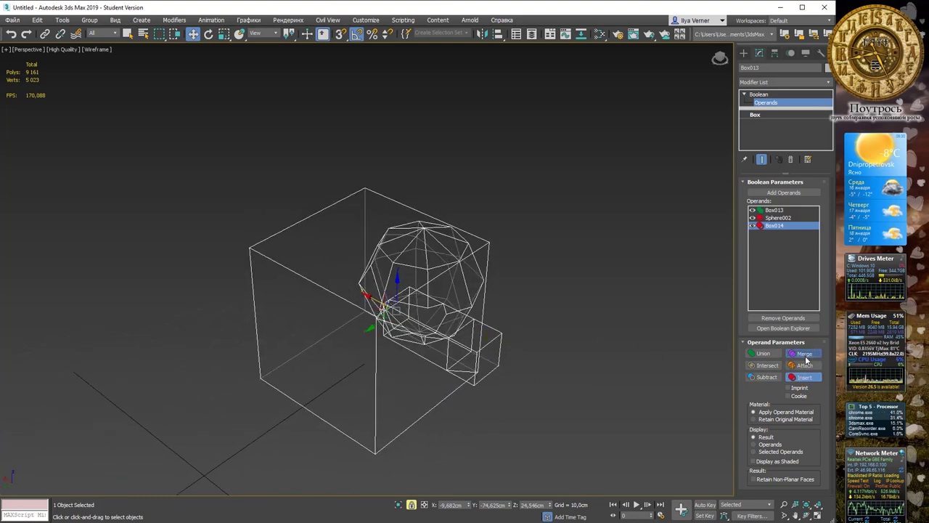
Compare Merge and Insert for Box014, leaving it on Insert
click(804, 355)
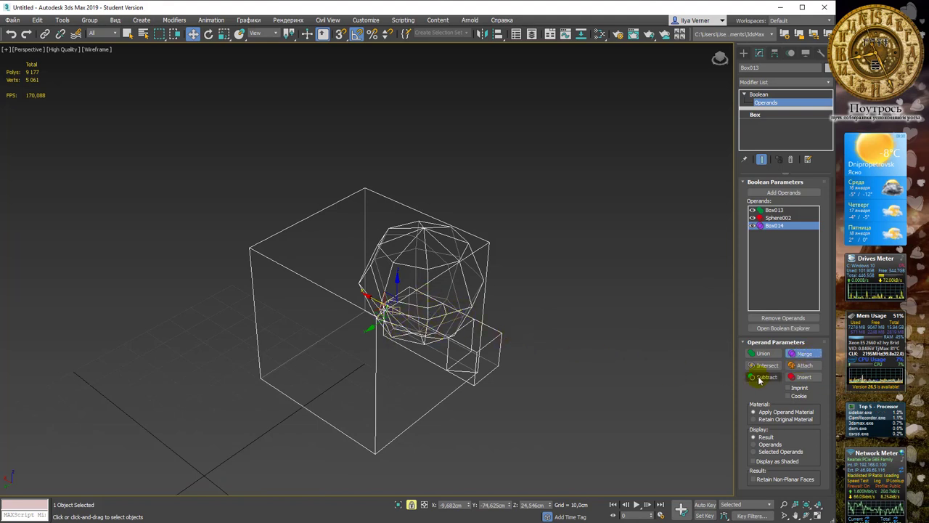
click(801, 376)
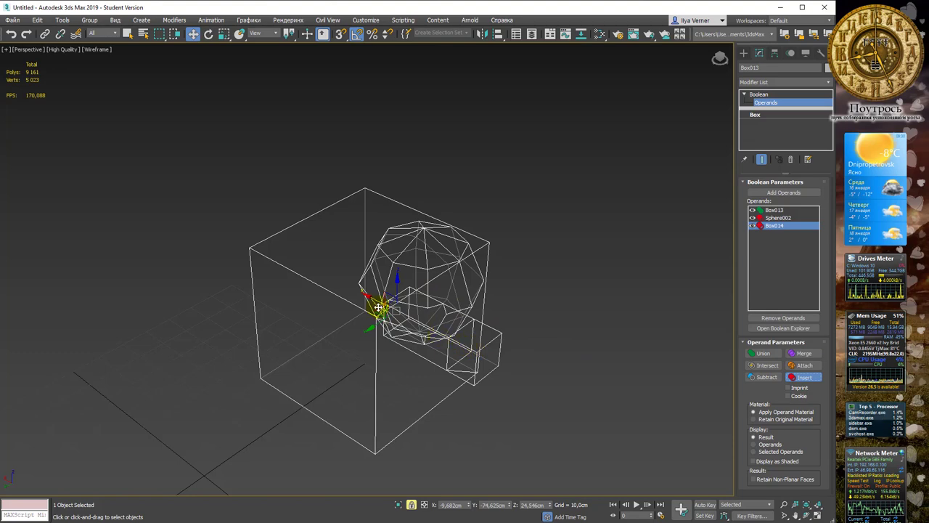
mouse_move(478, 347)
alt+middle_down()
mouse_move(473, 320)
mouse_move(438, 312)
mouse_move(469, 320)
alt+middle_up()
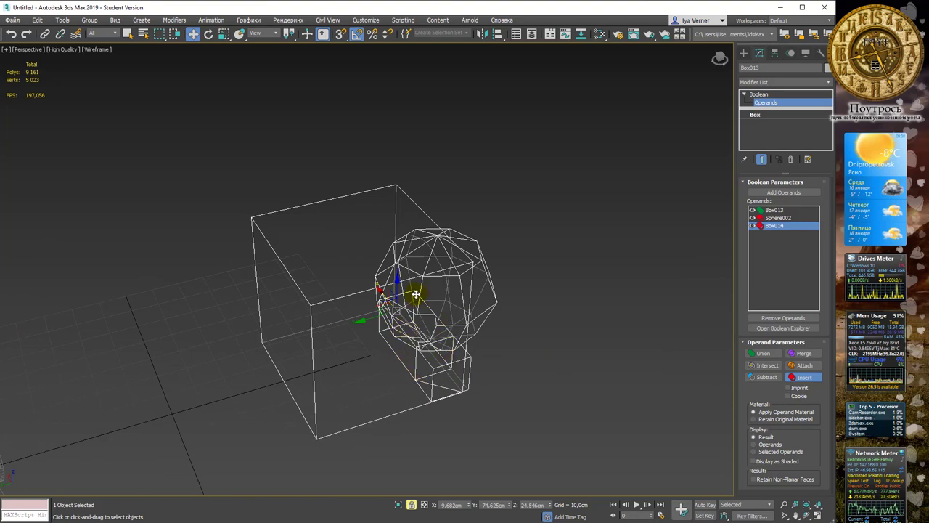
alt+middle_drag(507, 311, 409, 297)
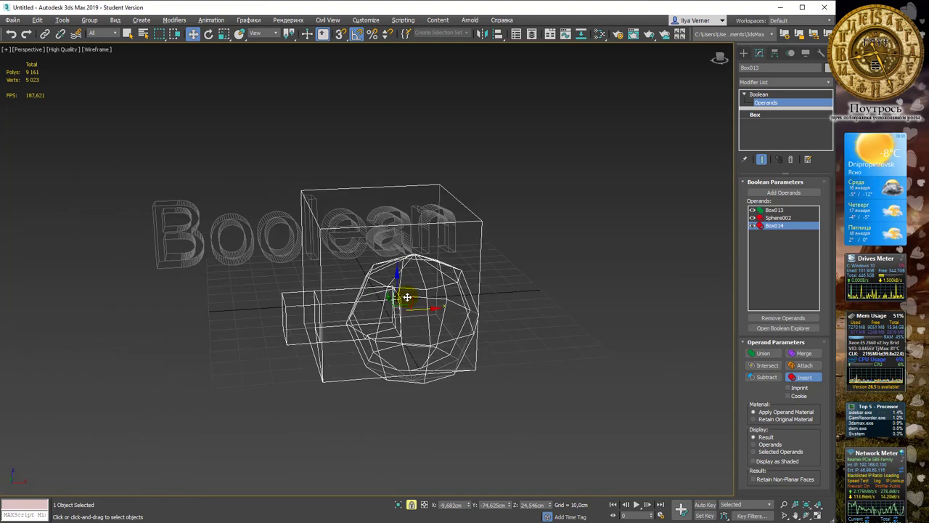
mouse_move(508, 301)
alt+middle_down()
mouse_move(475, 308)
mouse_move(520, 318)
alt+middle_up()
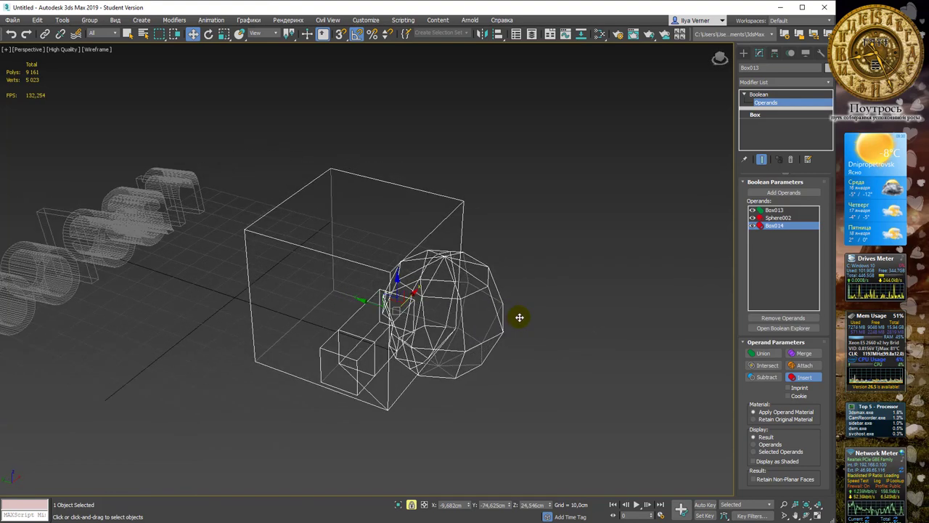
Switch to shaded display and set Box014 to Subtract, cutting a square hole
key(F3)
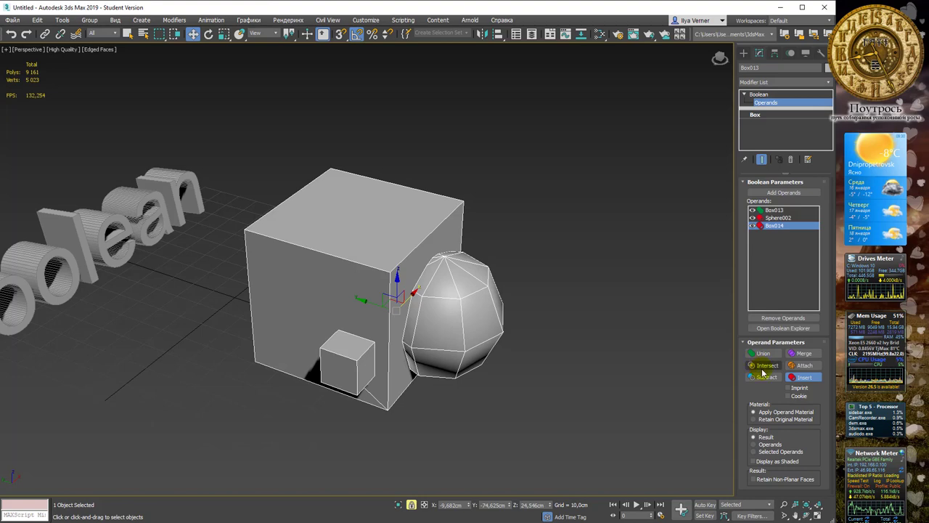
click(767, 377)
mouse_move(490, 284)
alt+middle_down()
mouse_move(514, 270)
mouse_move(490, 268)
alt+middle_up()
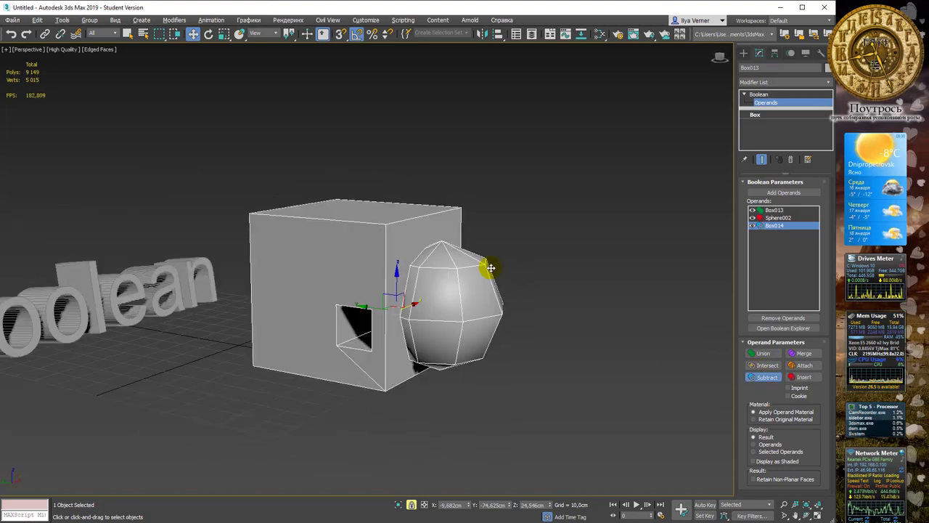
click(764, 218)
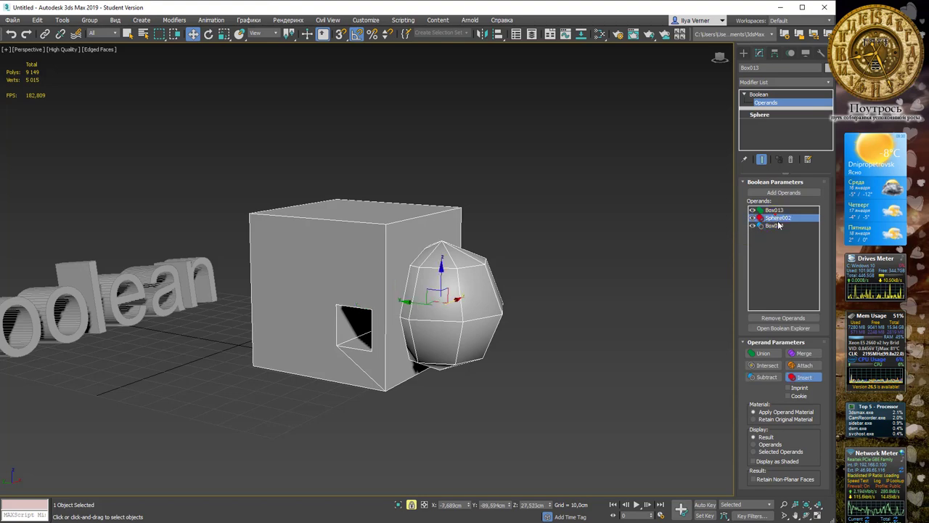
Set Sphere002 to Subtract after trying Intersect, carving a rounded hole beside the square one
click(768, 366)
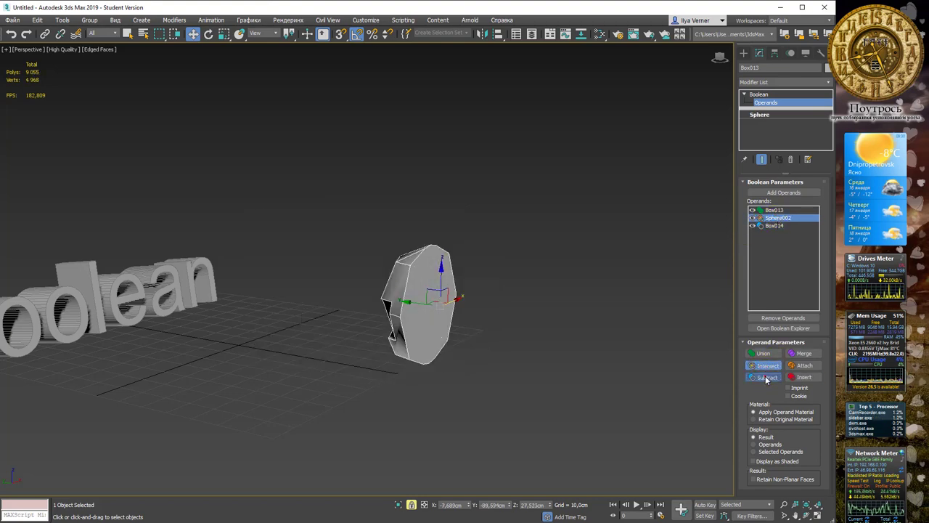
click(764, 377)
mouse_move(591, 291)
alt+middle_down()
mouse_move(477, 208)
mouse_move(409, 214)
mouse_move(460, 218)
alt+middle_up()
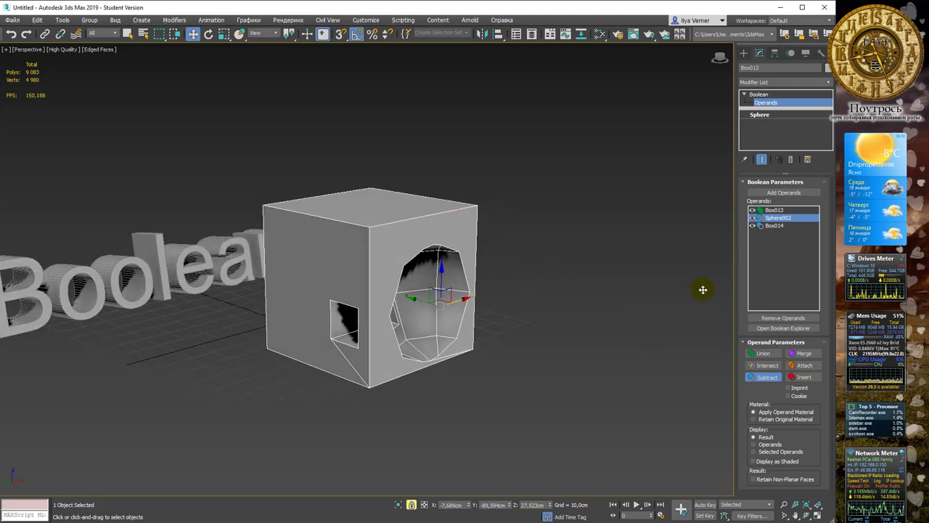
click(773, 226)
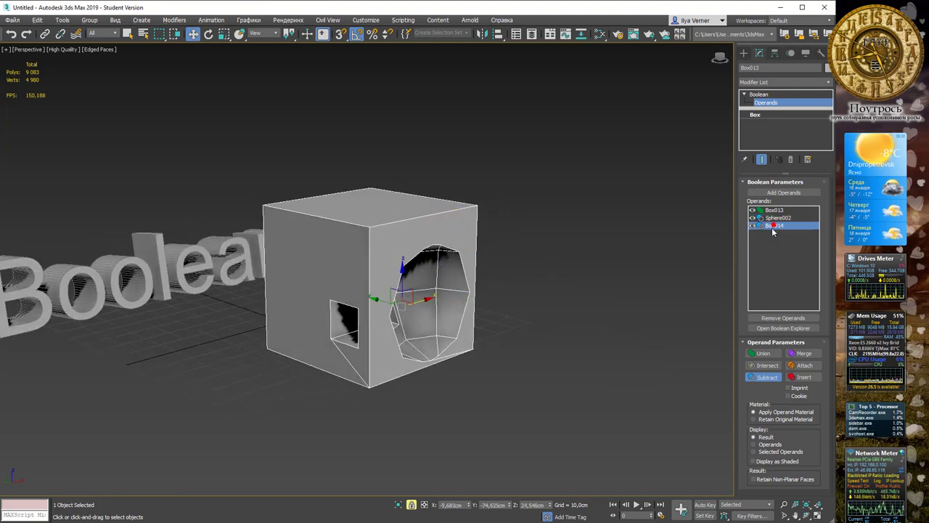
Try Imprint on Box014, then set it to Insert to fill the square opening
click(797, 388)
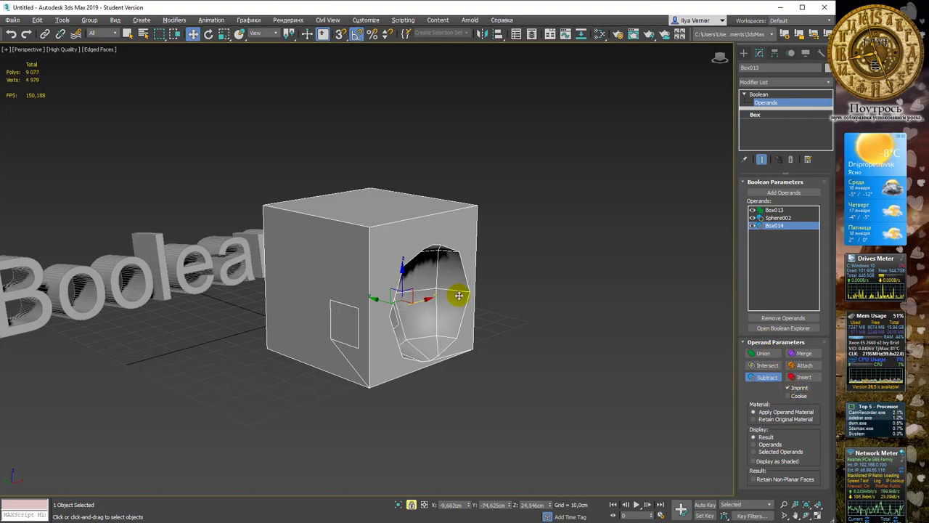
mouse_move(457, 295)
alt+middle_down()
mouse_move(481, 295)
mouse_move(451, 327)
alt+middle_up()
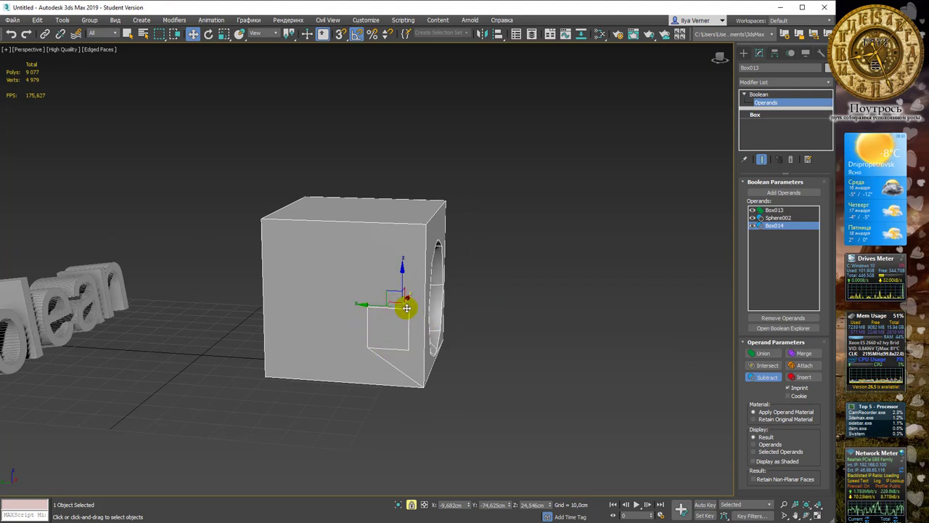
click(797, 379)
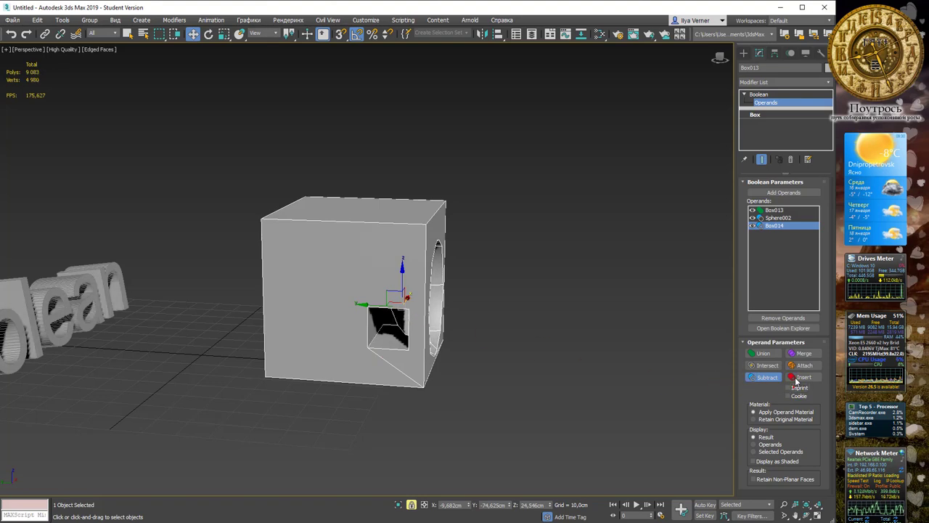
Enable Imprint on Sphere002 so only its outline marks the cube's face
click(777, 218)
alt+middle_drag(565, 255, 528, 261)
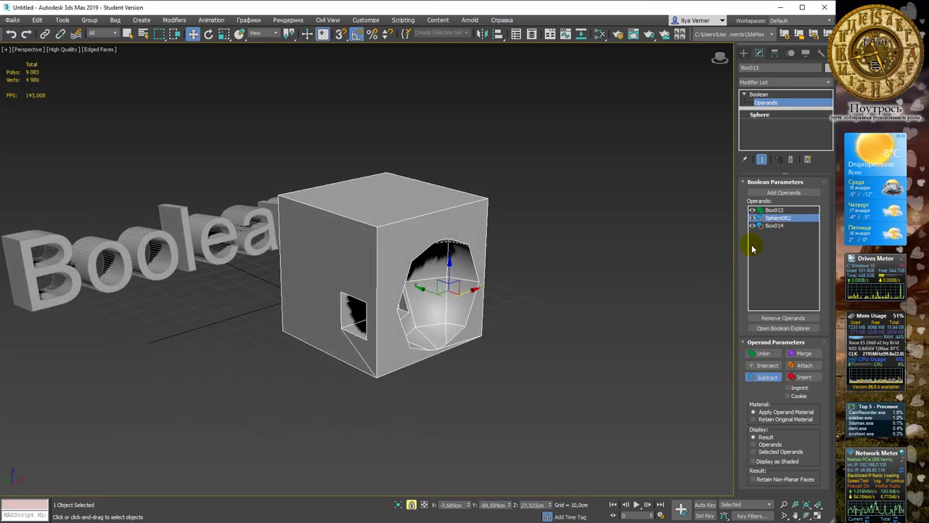
click(798, 388)
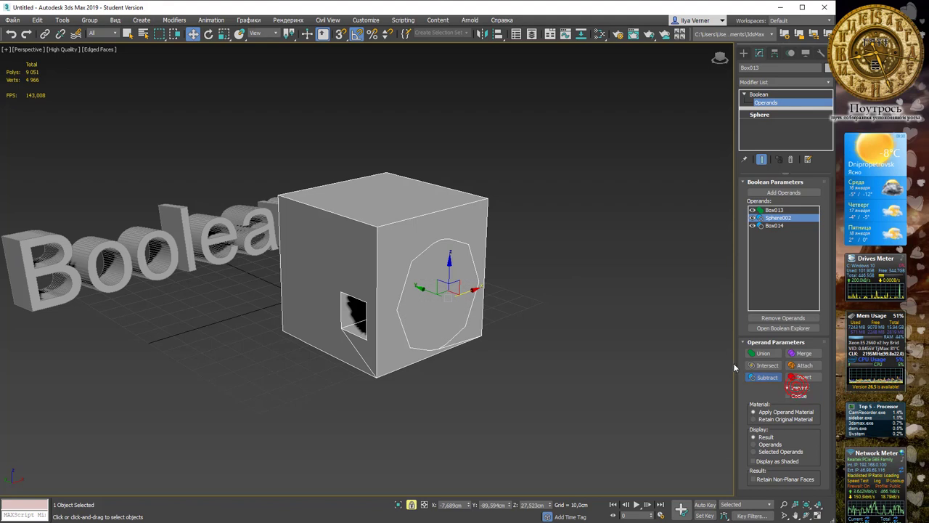
mouse_move(416, 296)
alt+middle_down()
mouse_move(438, 278)
mouse_move(426, 275)
alt+middle_up()
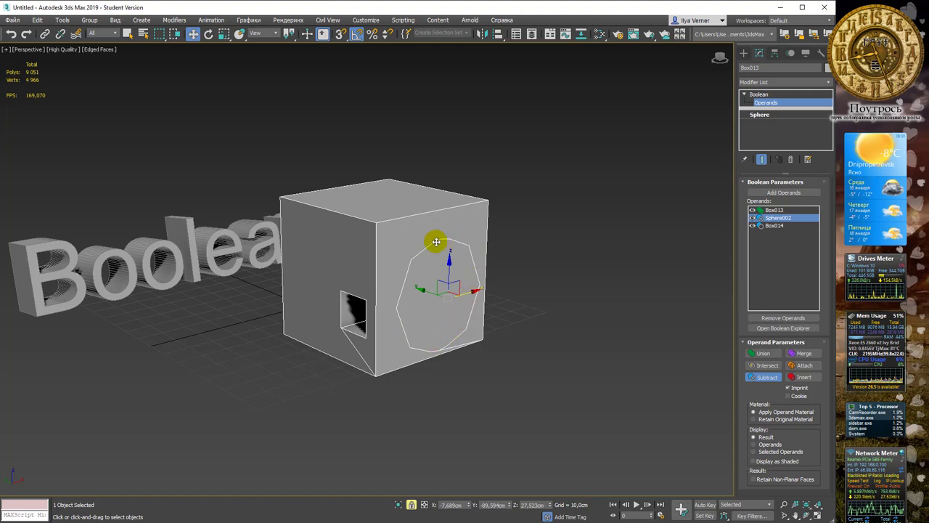
mouse_move(489, 300)
alt+middle_down()
mouse_move(508, 259)
mouse_move(562, 245)
mouse_move(509, 257)
mouse_move(500, 247)
alt+middle_up()
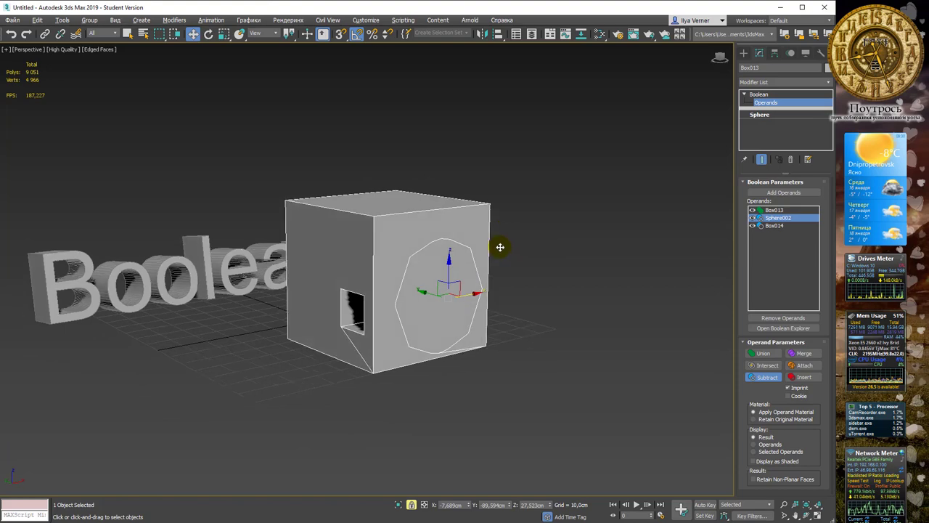
Turn off Imprint and enable Cookie so Sphere002 cuts an open octagonal hole
click(790, 389)
mouse_move(536, 277)
alt+middle_down()
mouse_move(487, 268)
mouse_move(504, 266)
mouse_move(473, 281)
mouse_move(429, 276)
alt+middle_up()
click(788, 396)
mouse_move(512, 265)
alt+middle_down()
mouse_move(575, 269)
mouse_move(472, 270)
mouse_move(496, 267)
alt+middle_up()
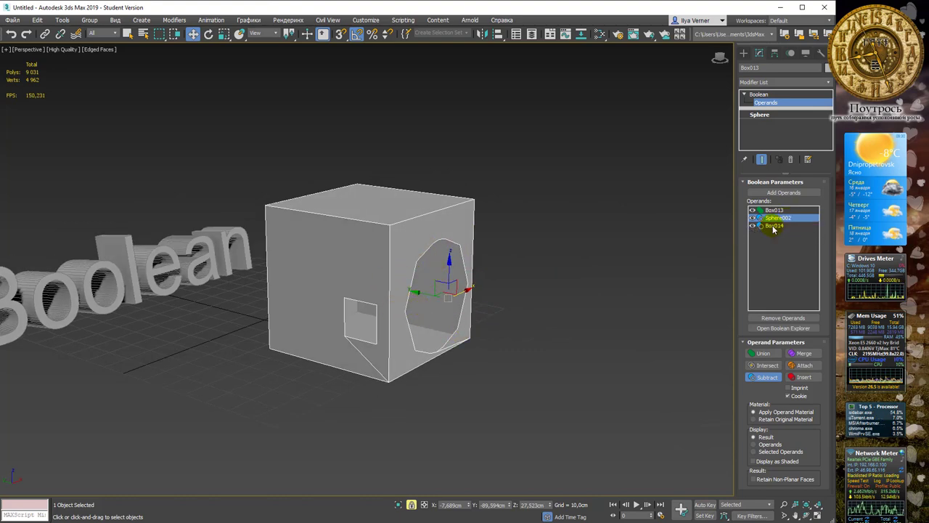
mouse_move(488, 271)
alt+middle_down()
mouse_move(436, 266)
mouse_move(444, 257)
mouse_move(353, 271)
mouse_move(429, 282)
mouse_move(400, 280)
alt+middle_up()
Move Sphere002 slightly up along Z to raise the hole
middle_drag(536, 218, 507, 228)
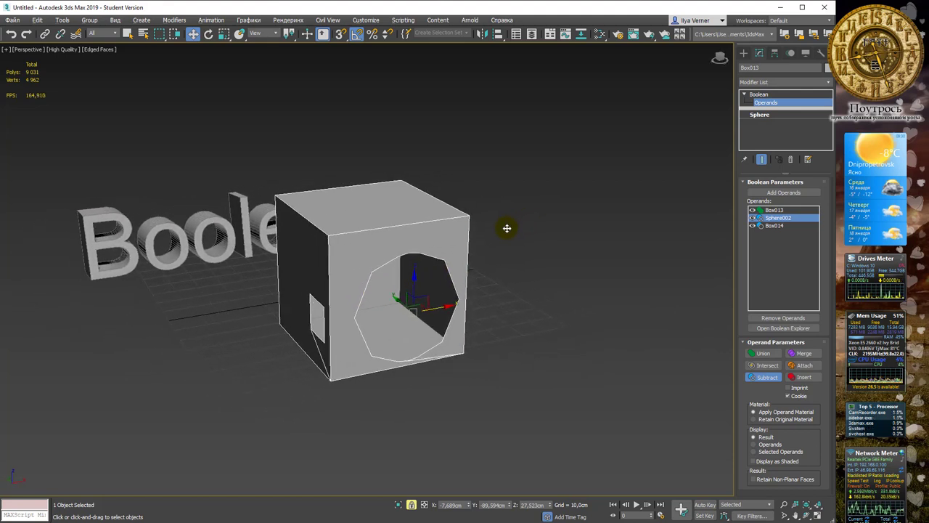
alt+middle_drag(507, 228, 511, 229)
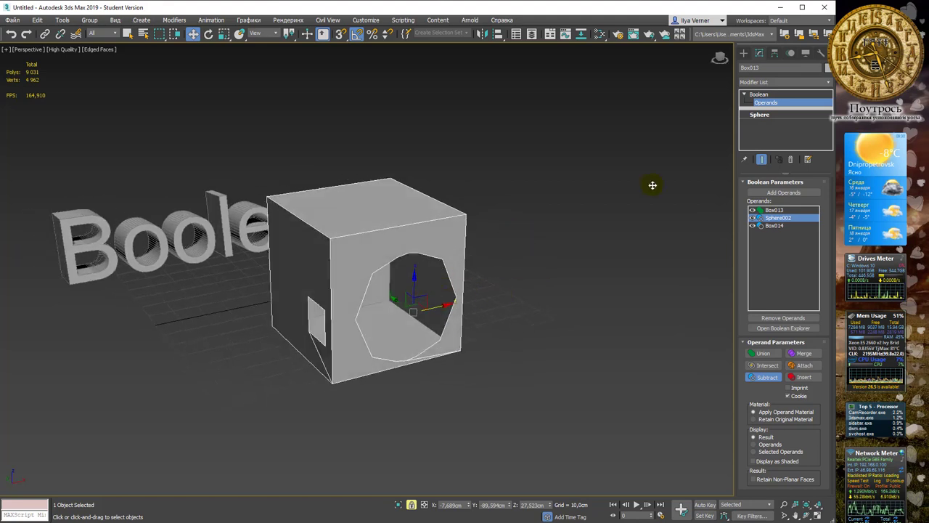
drag(412, 283, 411, 276)
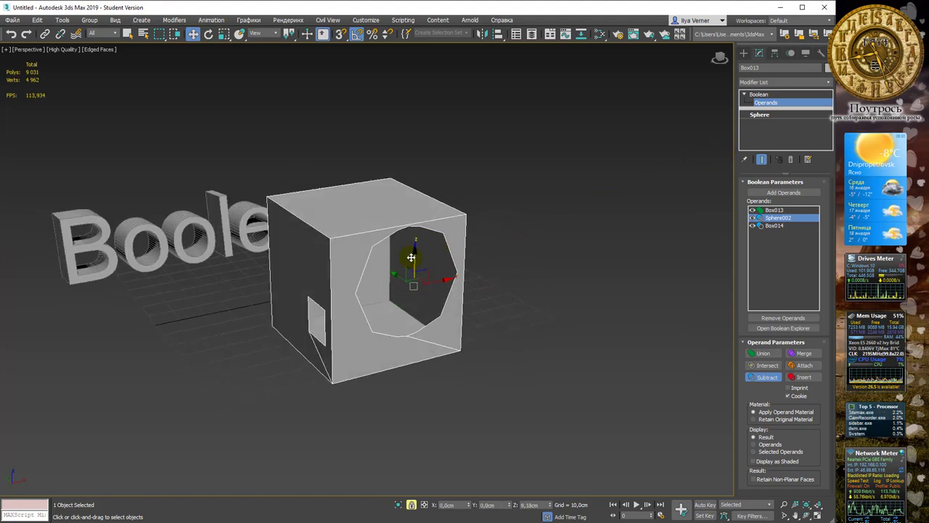
alt+middle_drag(463, 259, 486, 230)
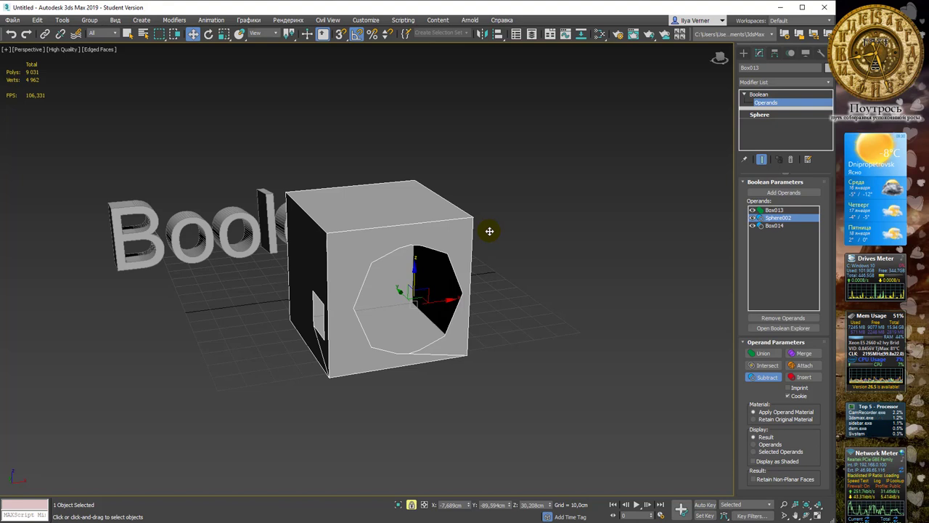
Toggle Imprint on Sphere002 several times to compare the results
click(791, 388)
click(791, 392)
click(791, 392)
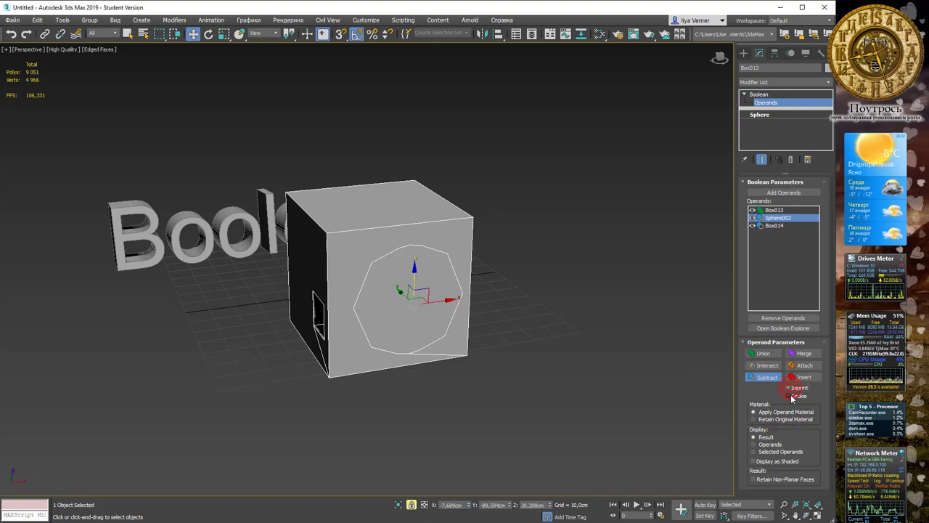
click(791, 392)
click(790, 393)
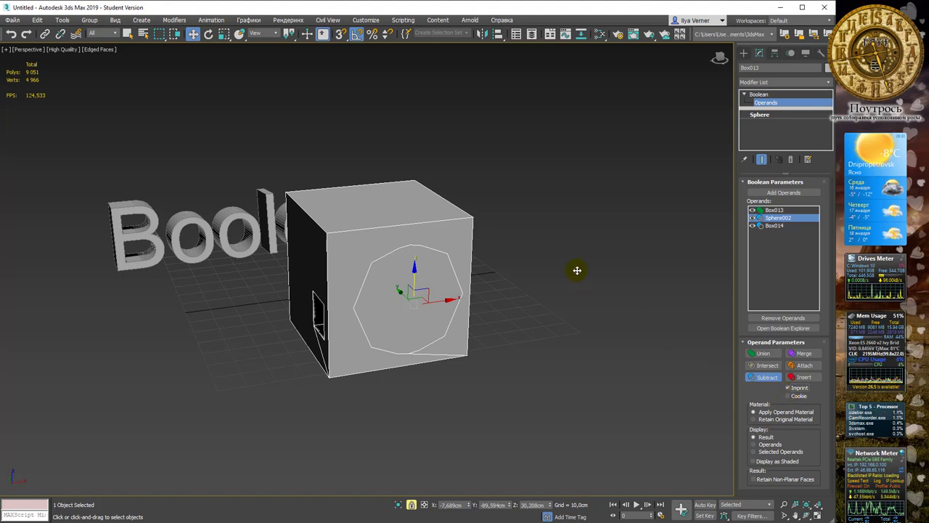
Unhide all hidden objects, pick Box013, and return to the top-level Boolean object
right_click(546, 193)
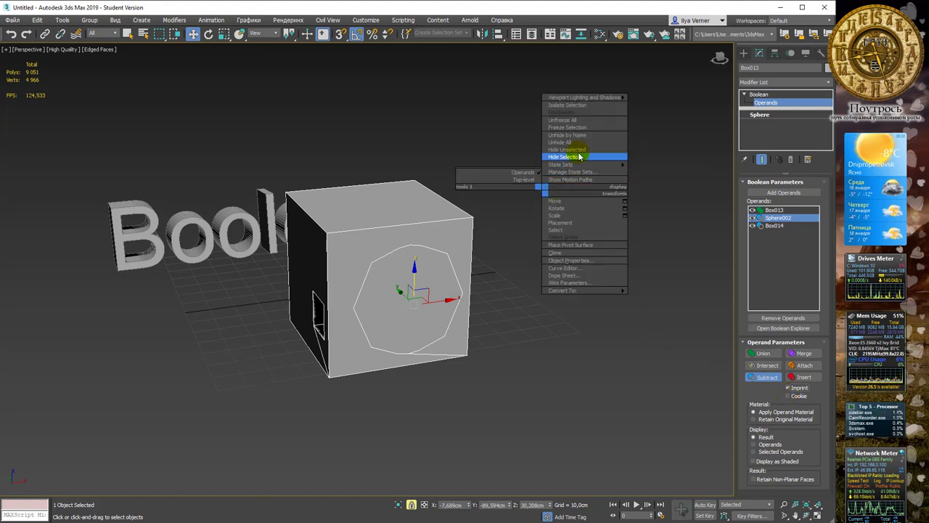
click(583, 143)
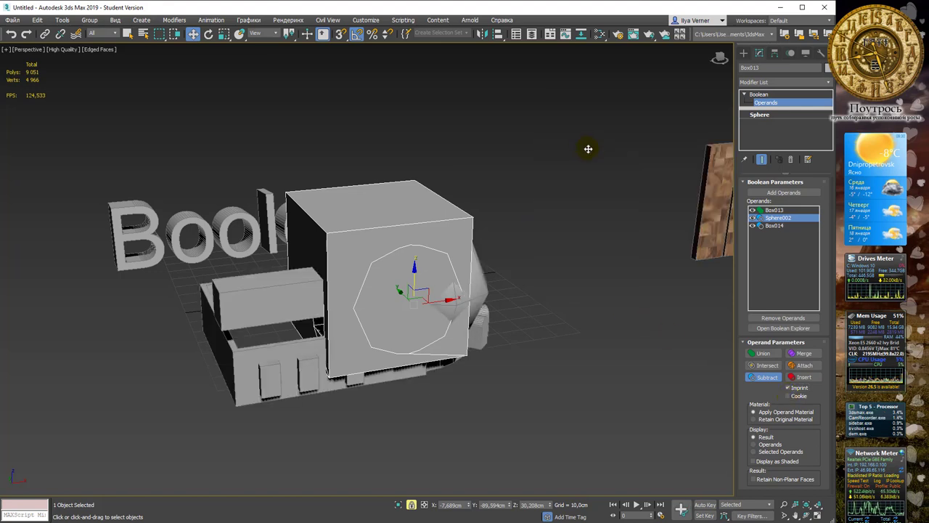
mouse_move(512, 182)
alt+middle_down()
mouse_move(523, 170)
mouse_move(505, 183)
alt+middle_up()
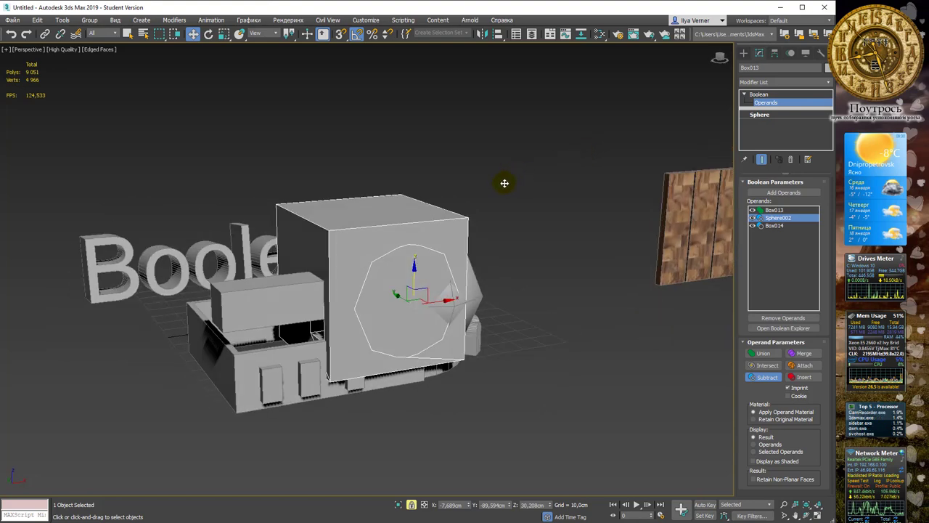
click(775, 211)
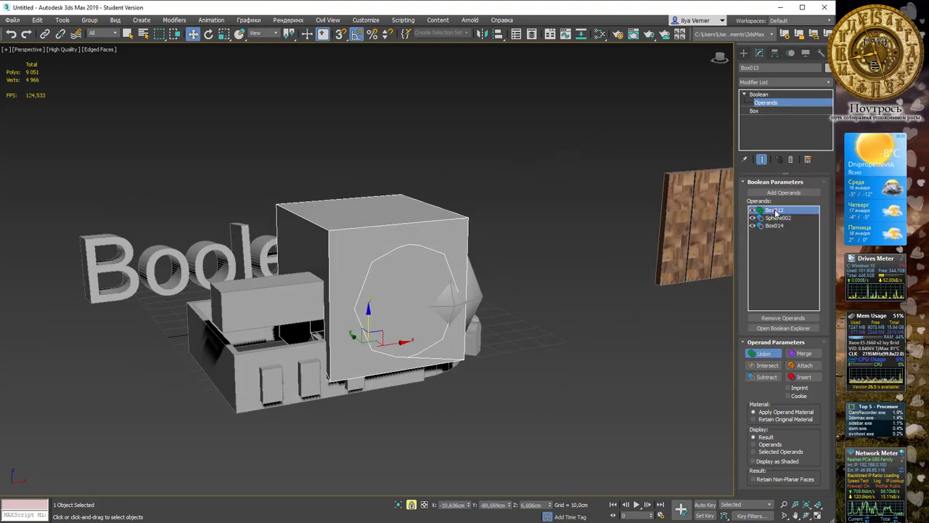
click(771, 103)
Delete the Boolean cube, the small box and the sphere, then frame the walled room
key(Delete)
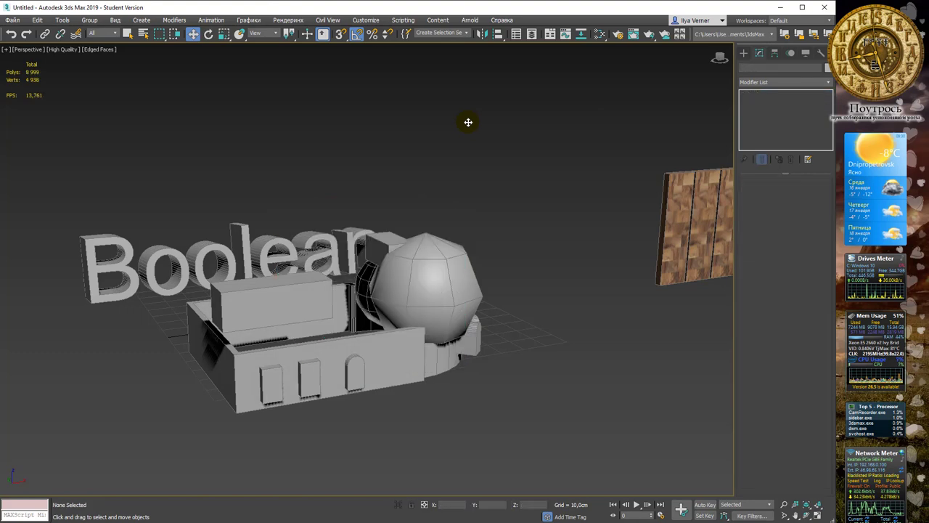
mouse_move(466, 132)
alt+middle_down()
mouse_move(477, 170)
mouse_move(452, 182)
mouse_move(423, 265)
alt+middle_up()
click(413, 299)
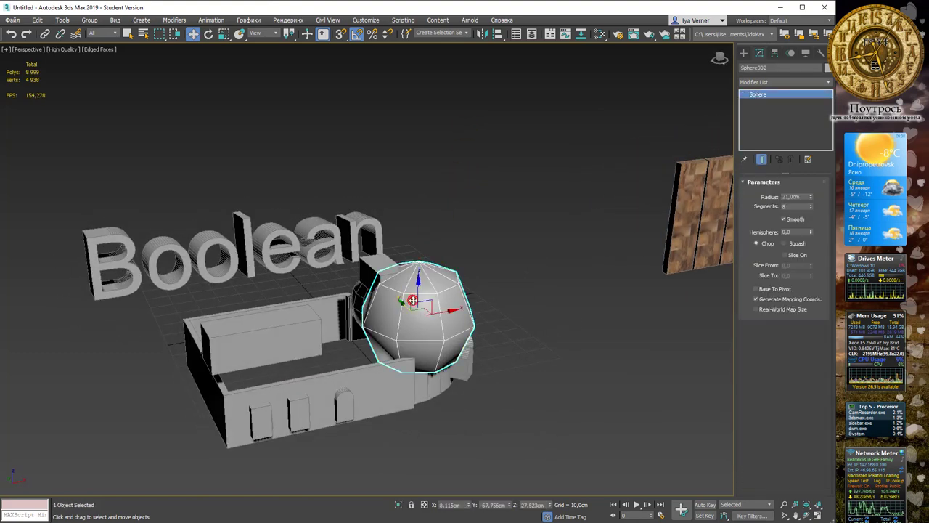
click(391, 266)
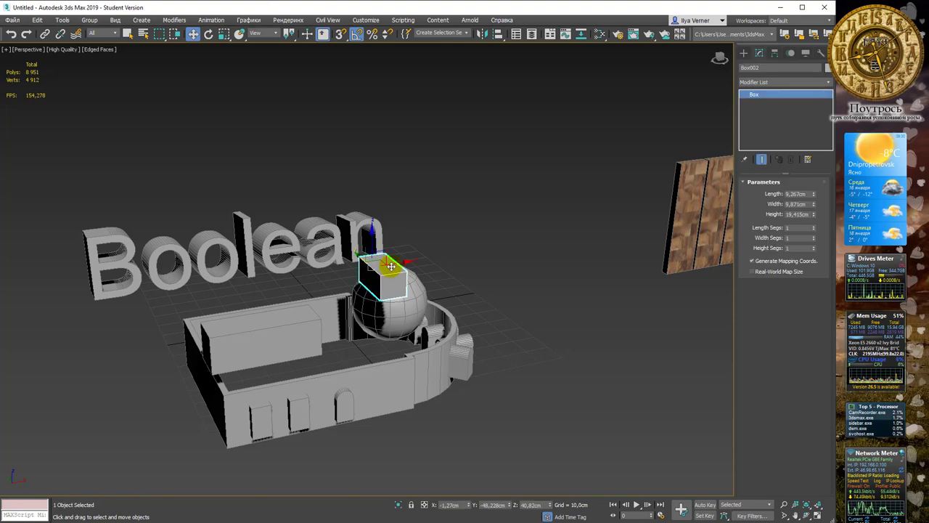
key(Delete)
click(385, 300)
key(Delete)
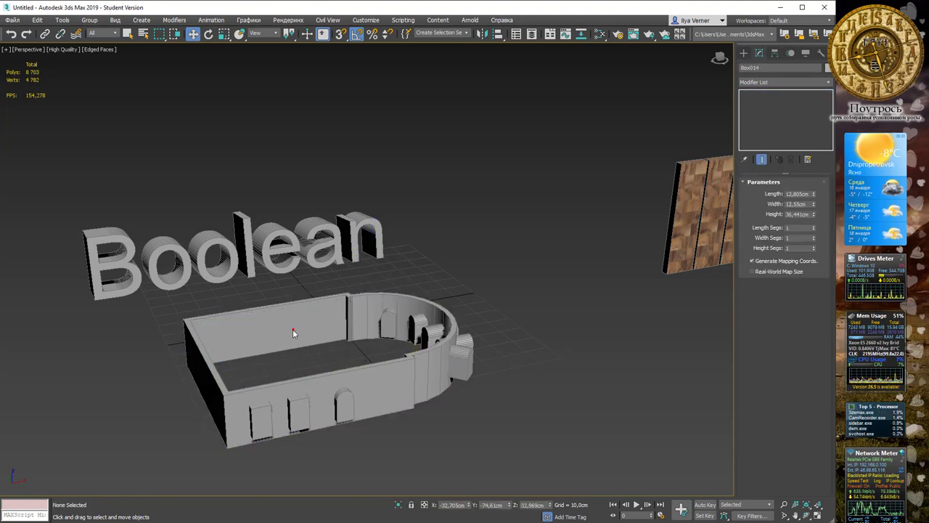
middle_drag(338, 326, 426, 224)
scroll(370, 297, up, 3)
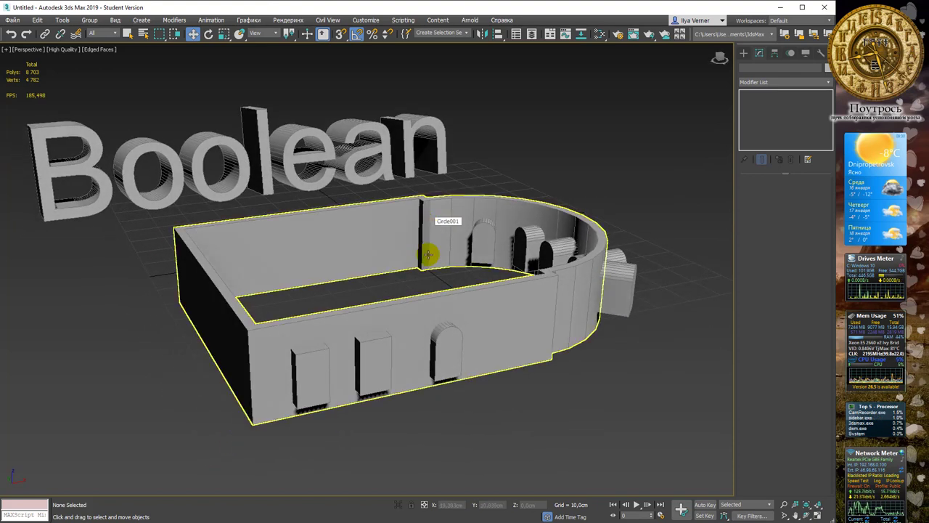
Select the curved wall and zoom in on the room from above
alt+middle_drag(428, 255, 422, 304)
click(422, 303)
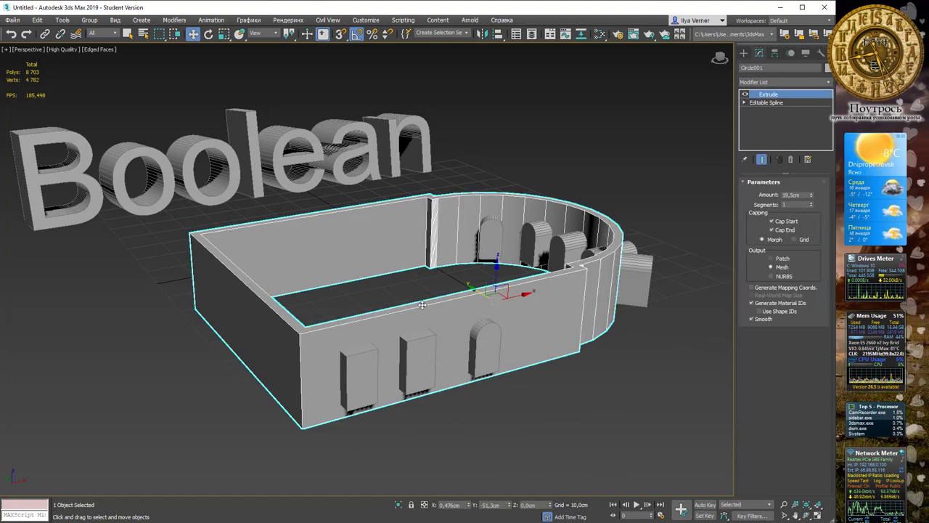
middle_drag(508, 241, 465, 246)
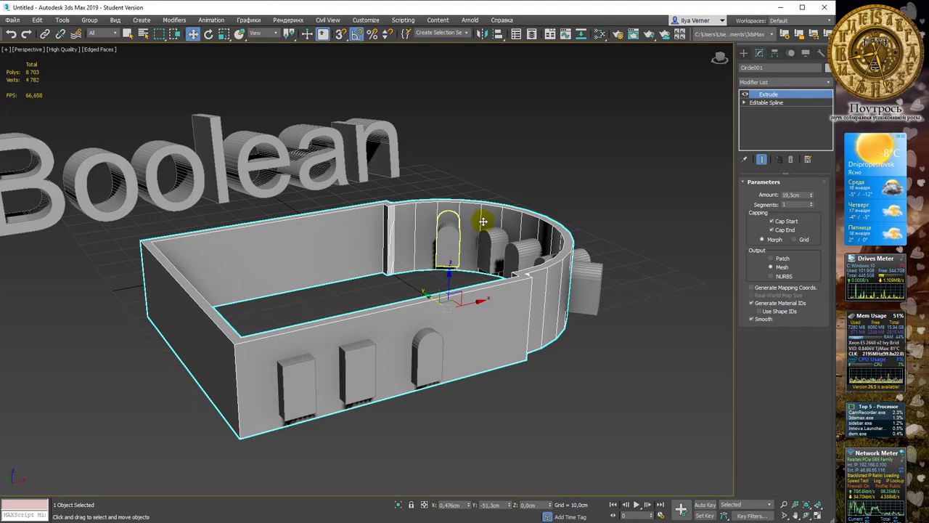
alt+middle_drag(432, 316, 431, 321)
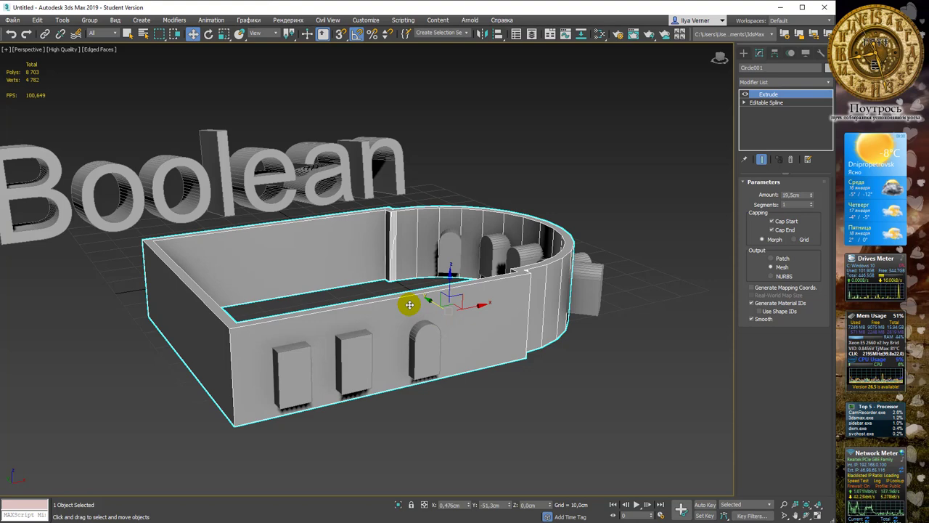
scroll(399, 334, up, 2)
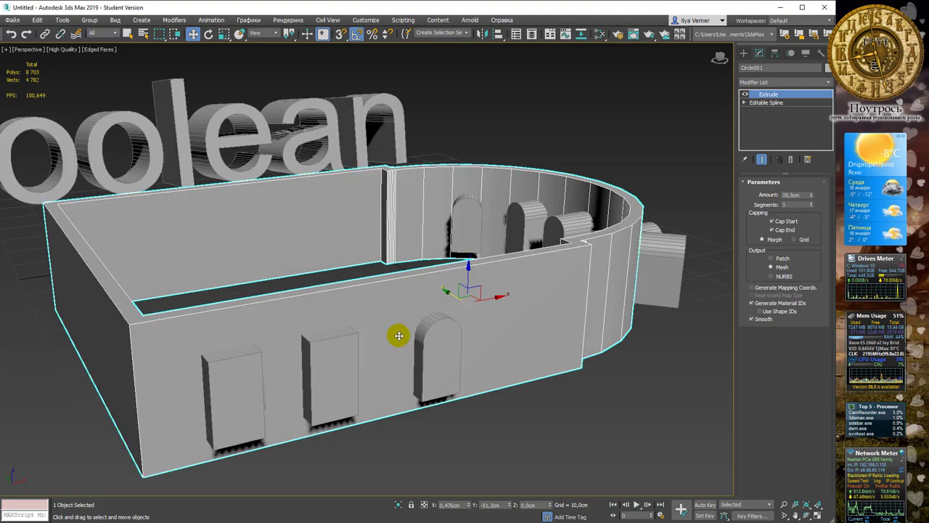
scroll(303, 326, up, 2)
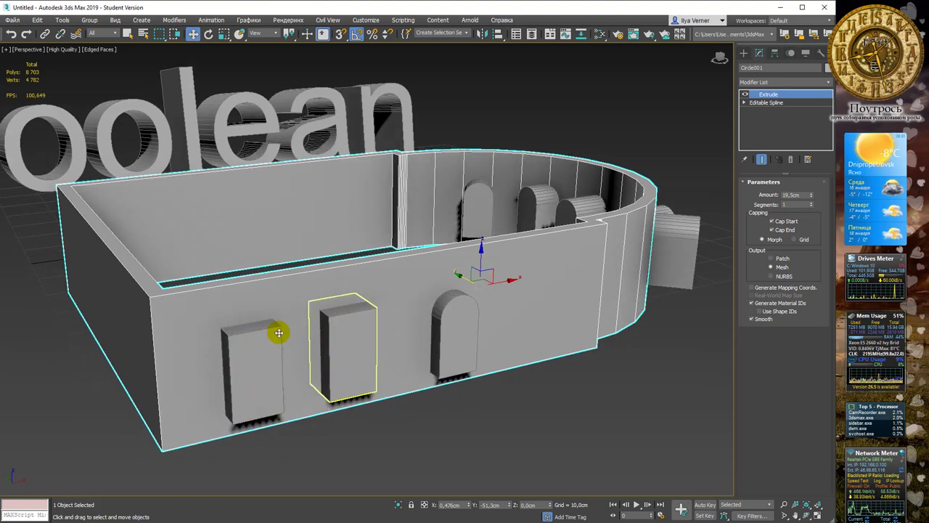
Check the arched door piece and the front-wall box, then select the outer wall Circle001
click(452, 331)
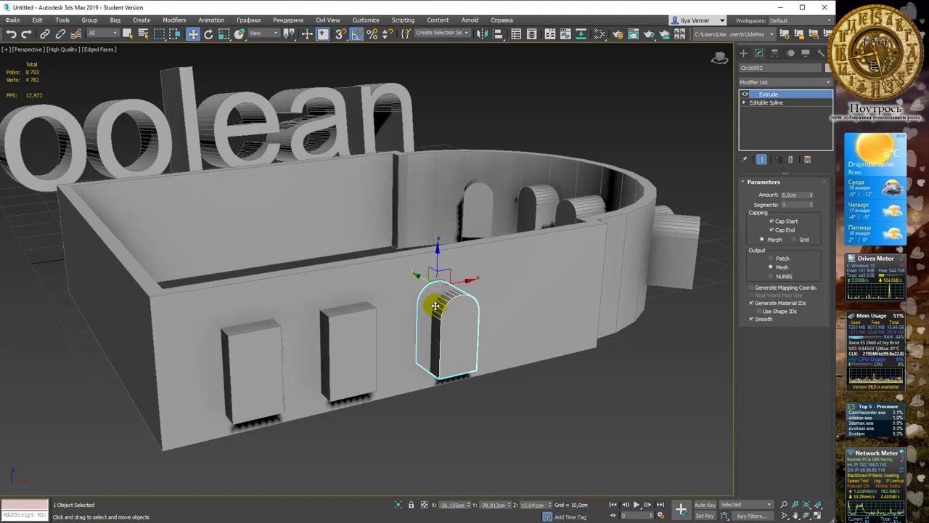
click(356, 326)
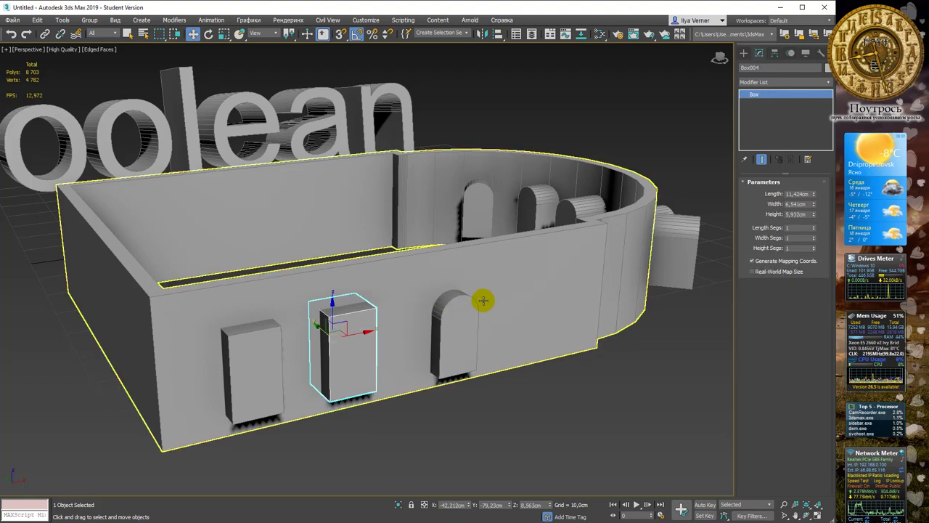
click(454, 304)
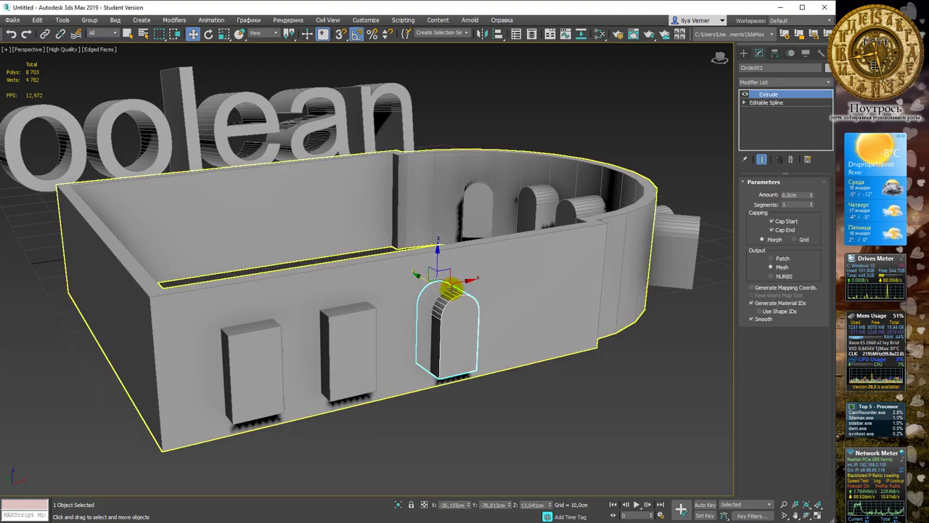
middle_drag(381, 233, 406, 234)
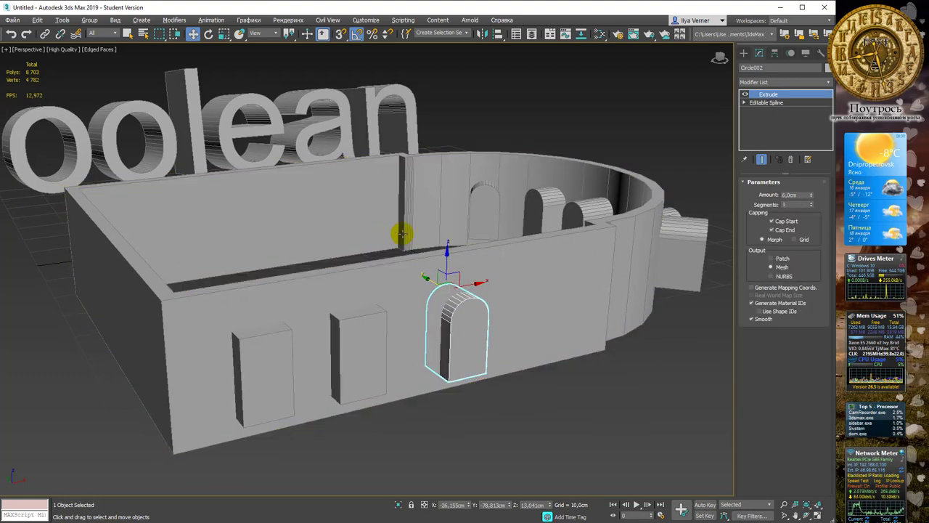
click(391, 264)
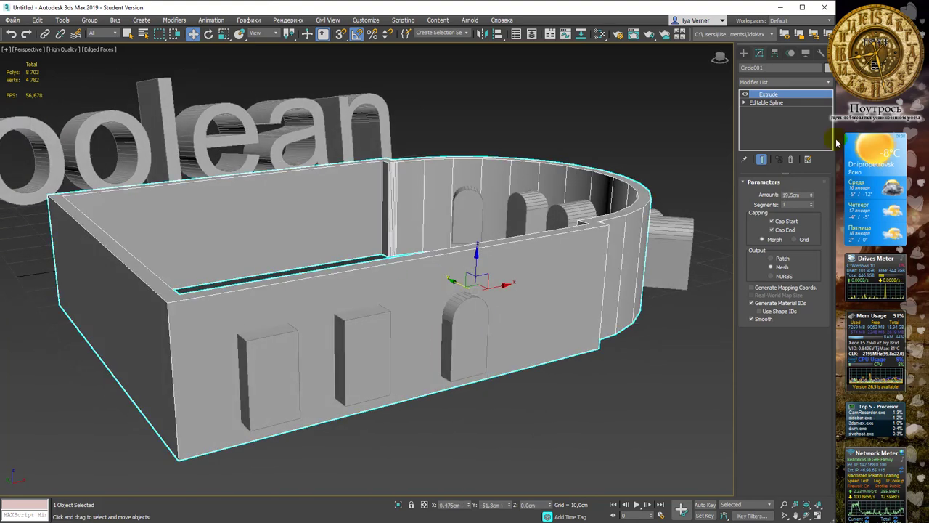
Make the wall a Boolean compound object set to Subtract
click(743, 53)
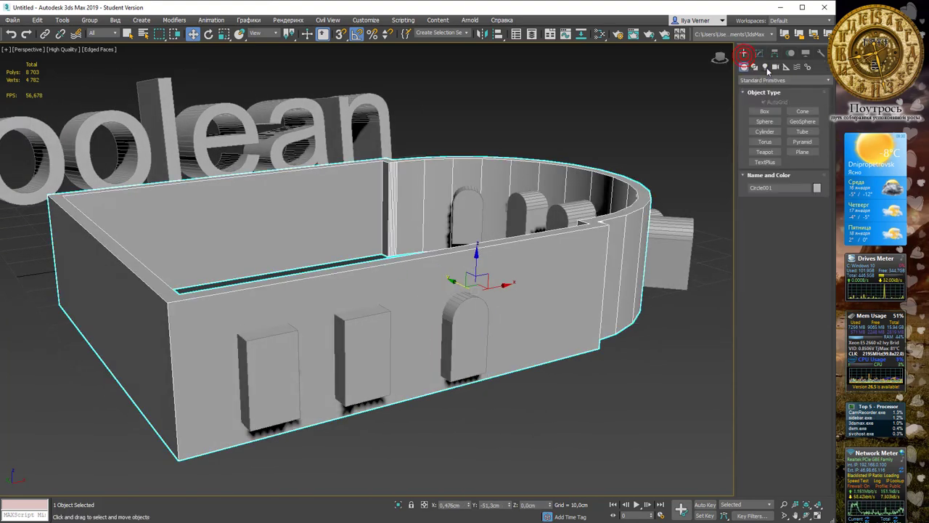
click(762, 80)
click(764, 107)
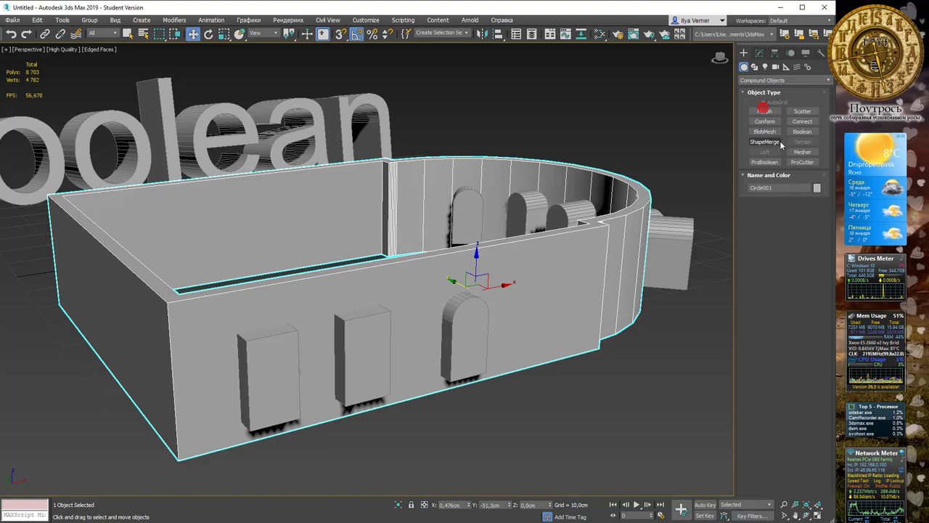
click(802, 132)
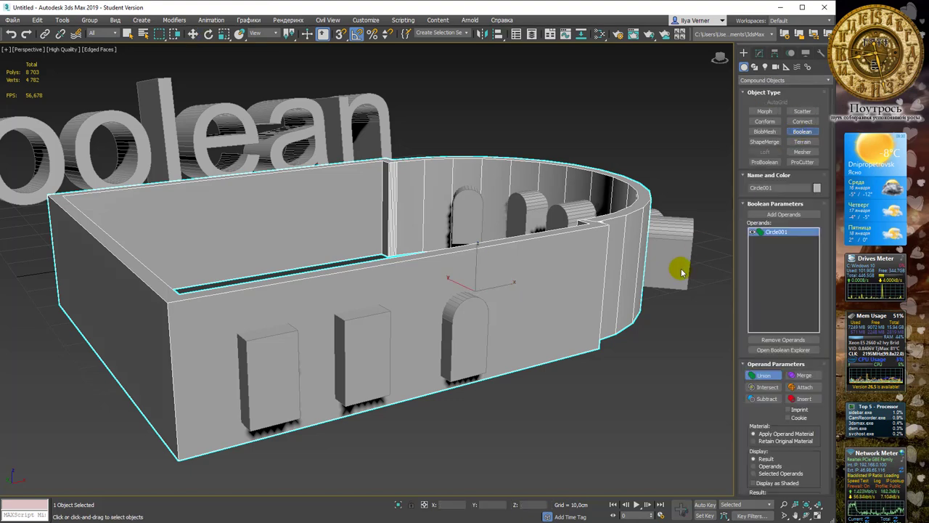
alt+middle_drag(637, 369, 646, 360)
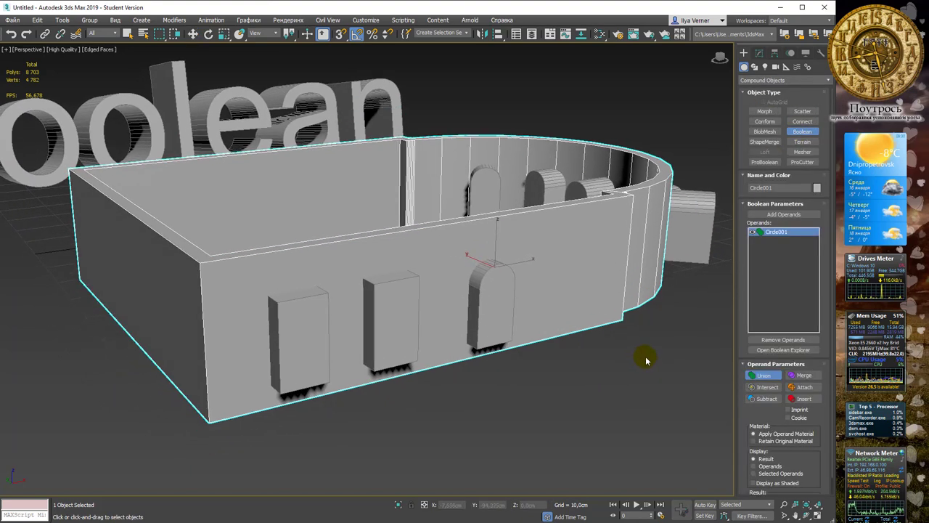
click(766, 399)
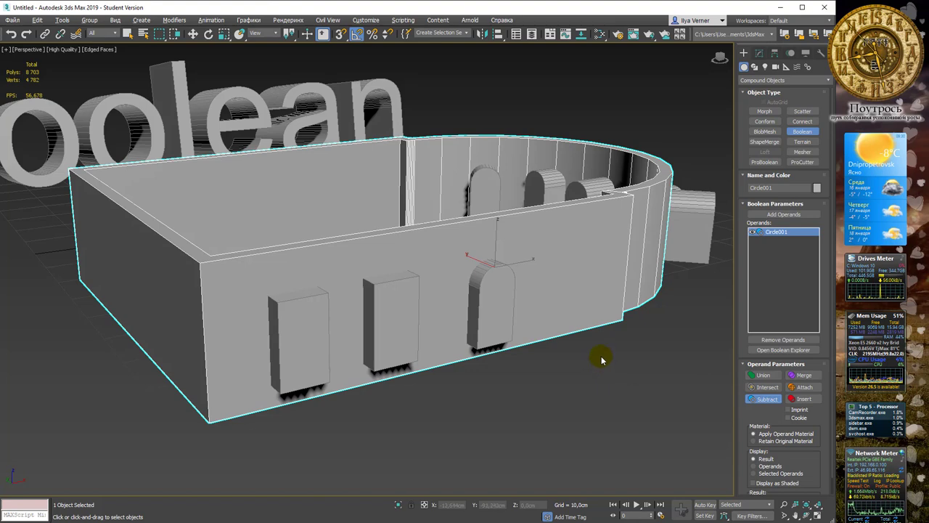
Subtract the two boxes (Box004, Box003) and the arch Circle002 from the wall
alt+middle_drag(602, 368, 607, 362)
alt+middle_drag(595, 251, 581, 260)
alt+middle_drag(591, 208, 595, 212)
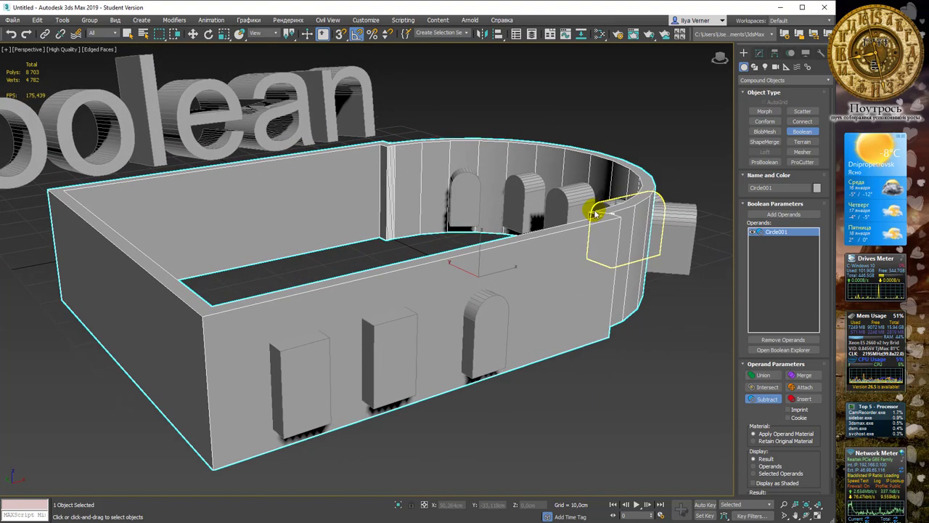
click(774, 216)
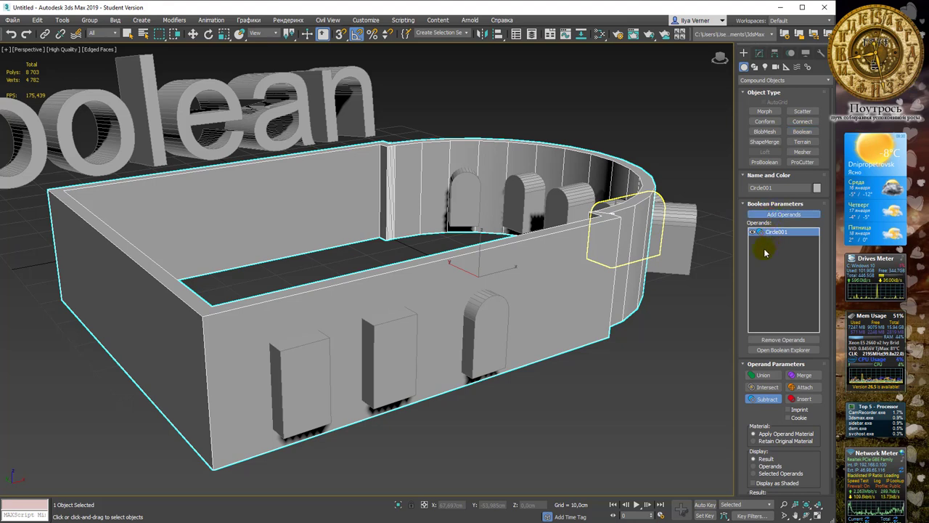
click(384, 334)
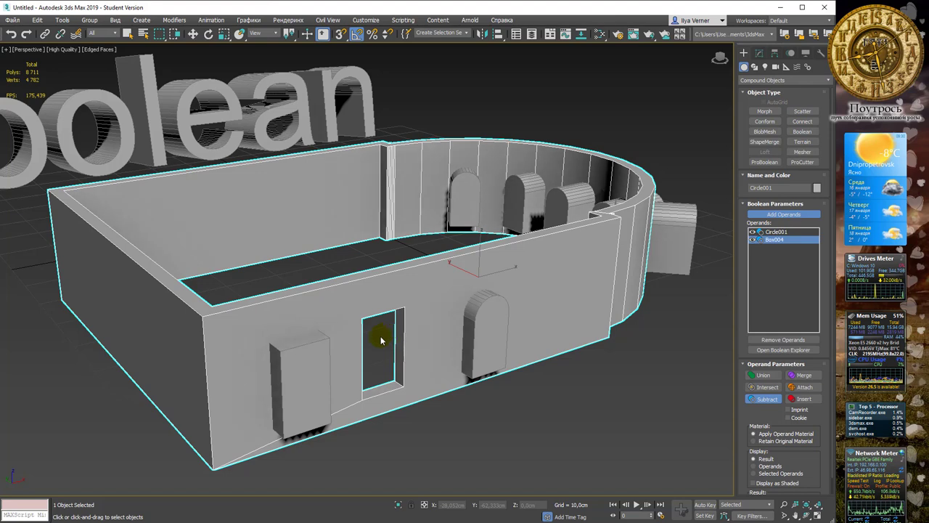
click(306, 359)
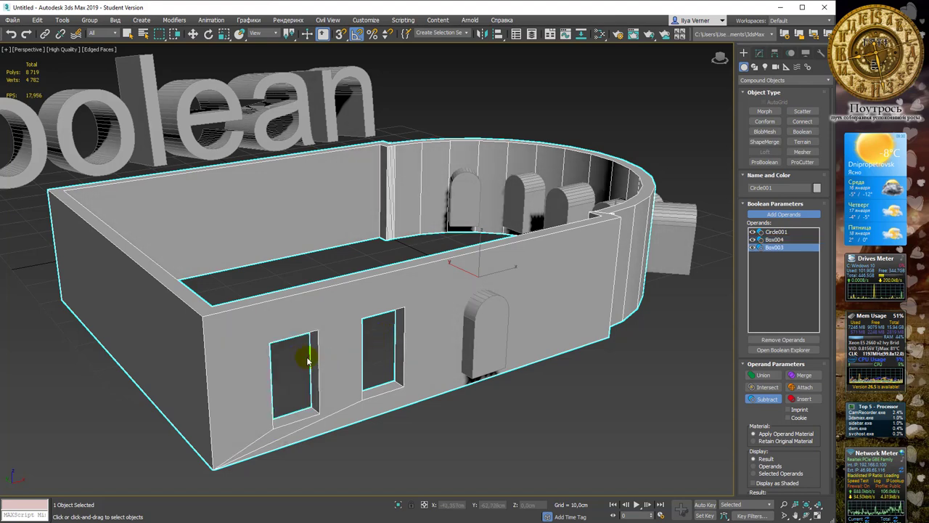
mouse_move(311, 353)
alt+middle_down()
mouse_move(317, 342)
mouse_move(317, 394)
mouse_move(317, 342)
alt+middle_up()
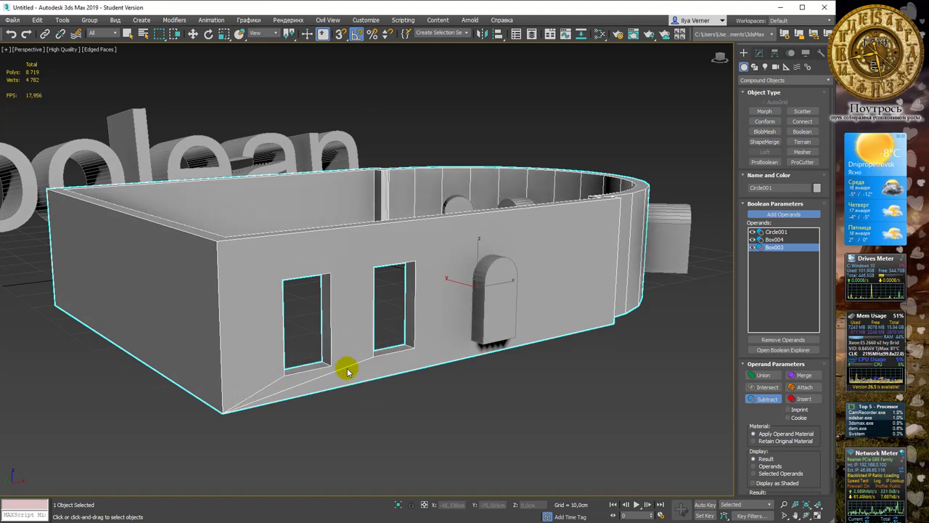
mouse_move(463, 245)
alt+middle_down()
mouse_move(504, 260)
mouse_move(504, 284)
alt+middle_up()
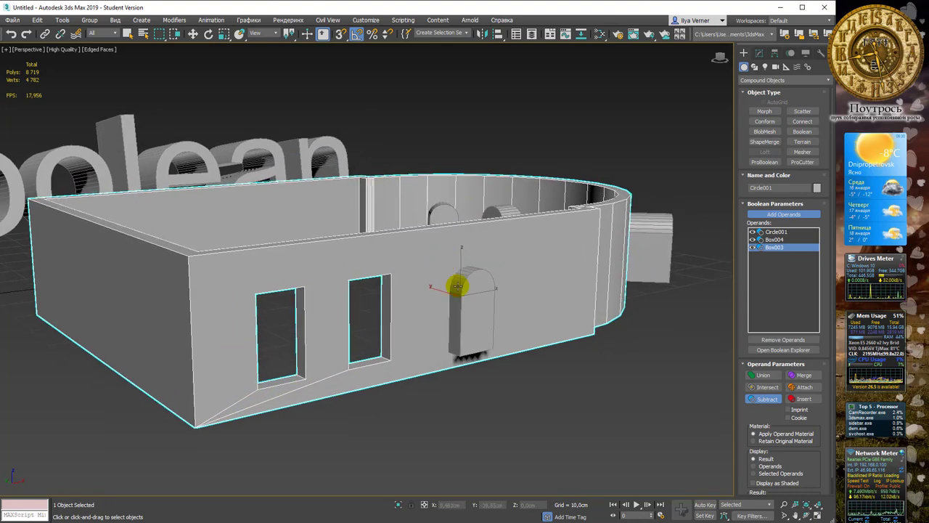
click(481, 287)
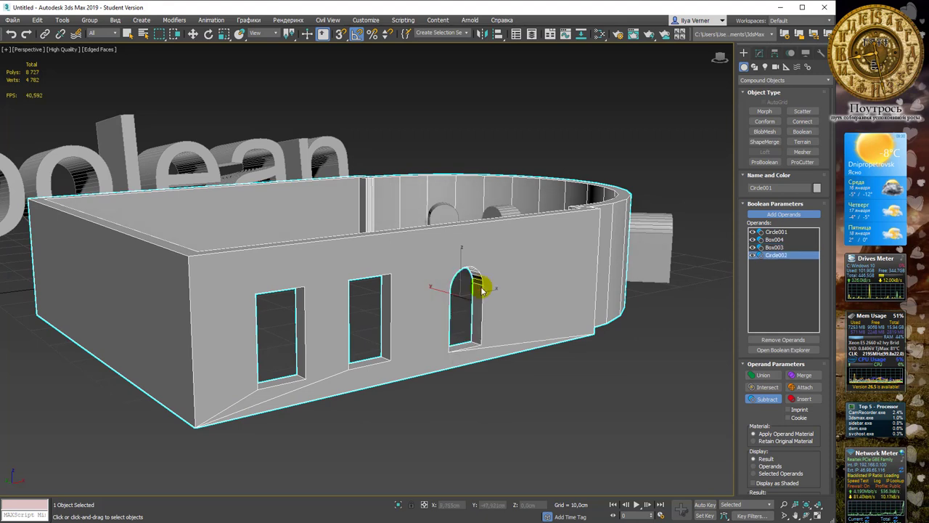
In the Boolean operands, slide the arched opening Circle002 further right along the wall
click(760, 53)
click(745, 94)
click(764, 104)
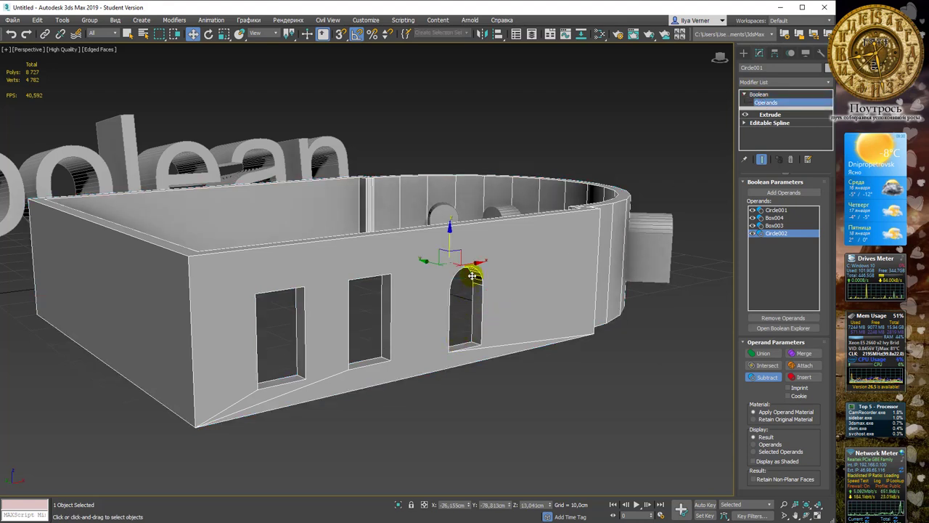
mouse_move(470, 267)
mouse_down()
mouse_move(440, 261)
mouse_move(427, 241)
mouse_up()
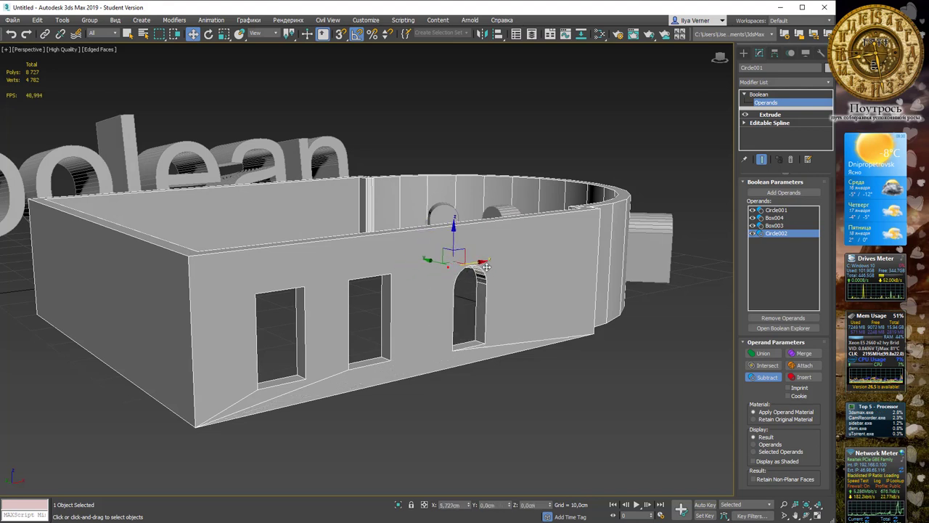
drag(427, 242, 498, 251)
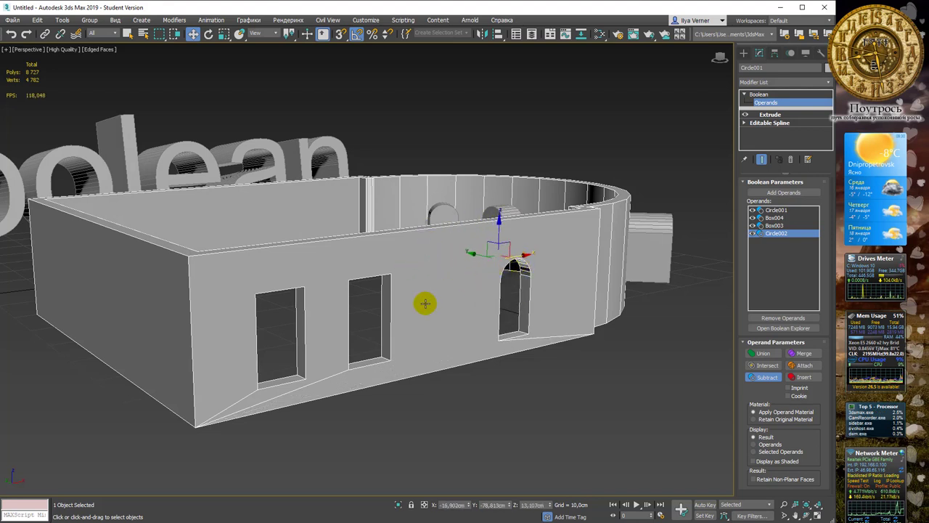
Move the middle window cutter Box004 to X -40,685, Y -79,23, Z 8,563 cm
click(352, 368)
drag(487, 285, 475, 294)
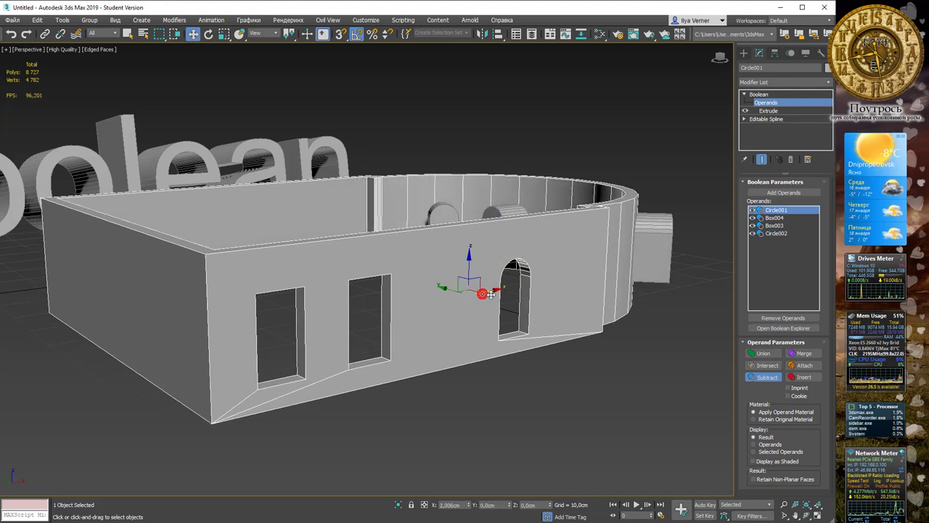
click(777, 219)
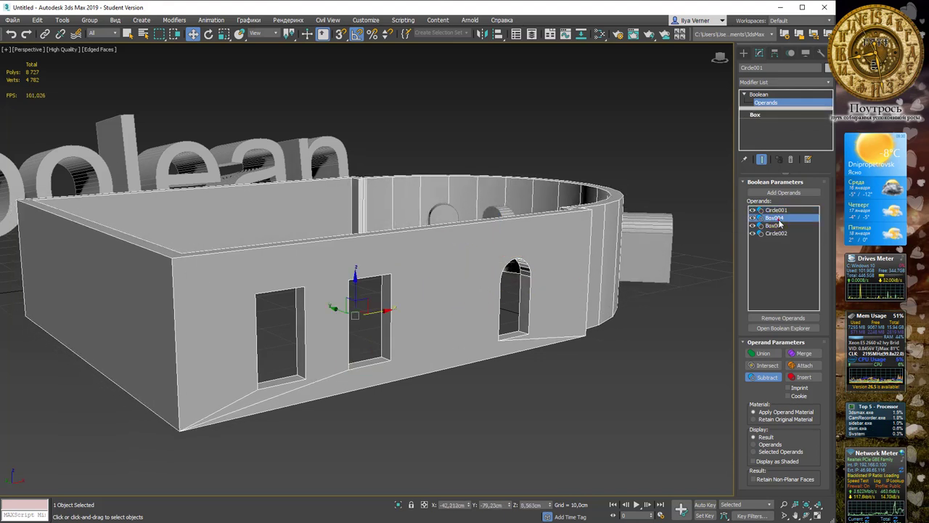
drag(373, 313, 380, 310)
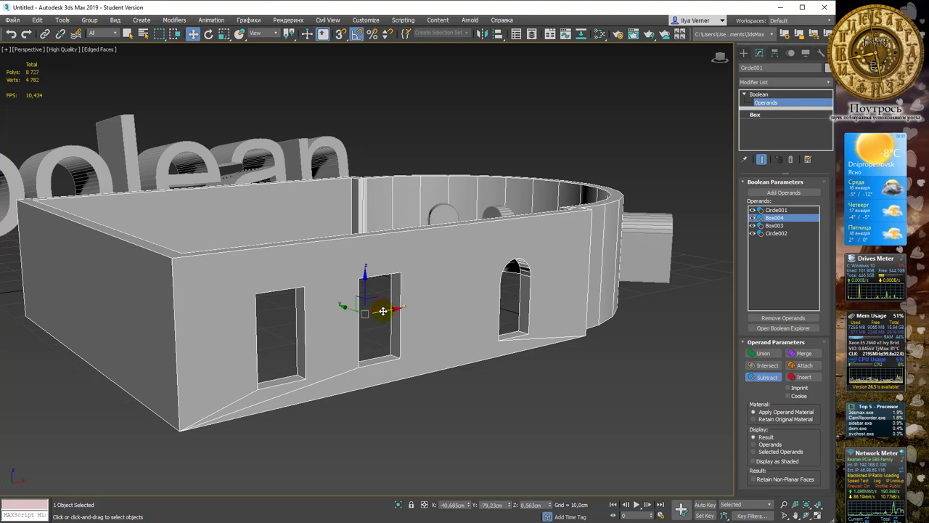
mouse_move(397, 294)
alt+middle_down()
mouse_move(433, 278)
mouse_move(358, 400)
alt+middle_up()
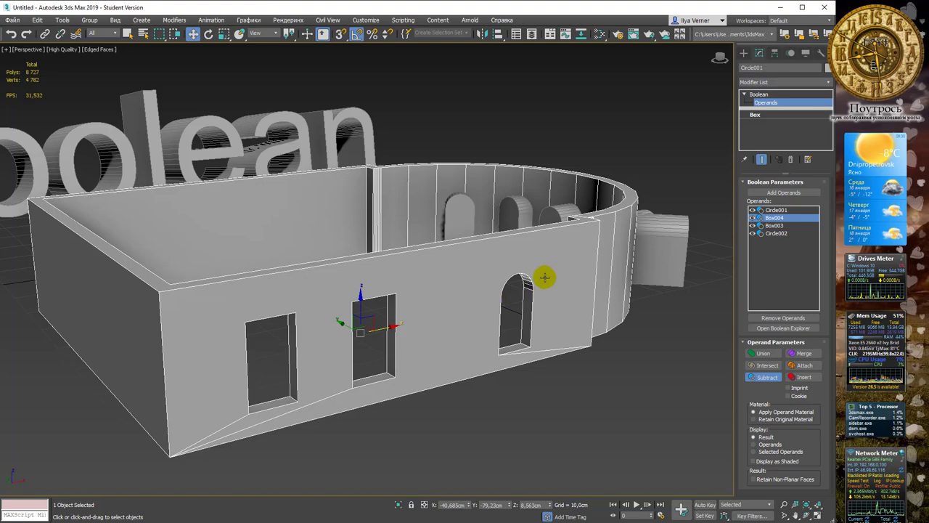
Subtract the five arch shapes Circle003 to Circle007 from the curved wall
alt+middle_drag(545, 278, 523, 266)
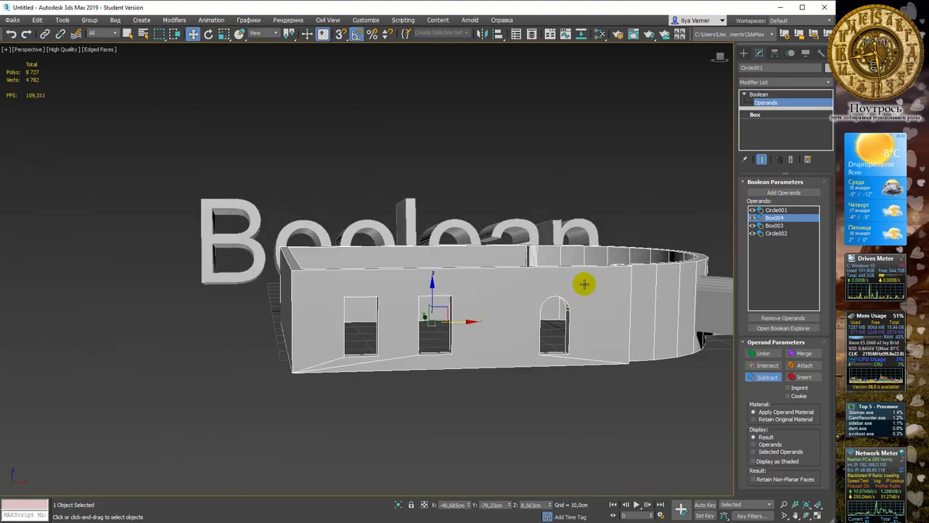
mouse_move(585, 284)
alt+middle_down()
mouse_move(618, 265)
mouse_move(429, 284)
alt+middle_up()
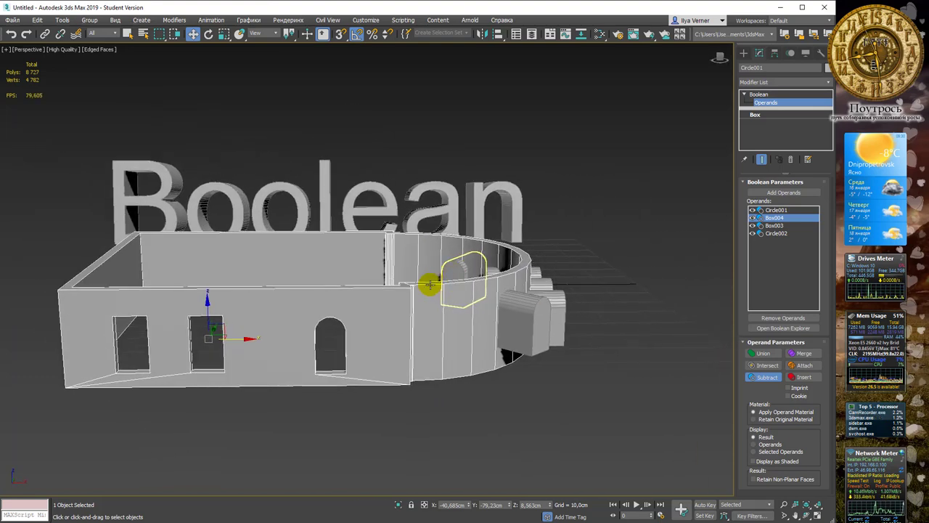
alt+middle_drag(517, 267, 481, 263)
mouse_move(527, 301)
alt+middle_down()
mouse_move(432, 270)
mouse_move(457, 267)
alt+middle_up()
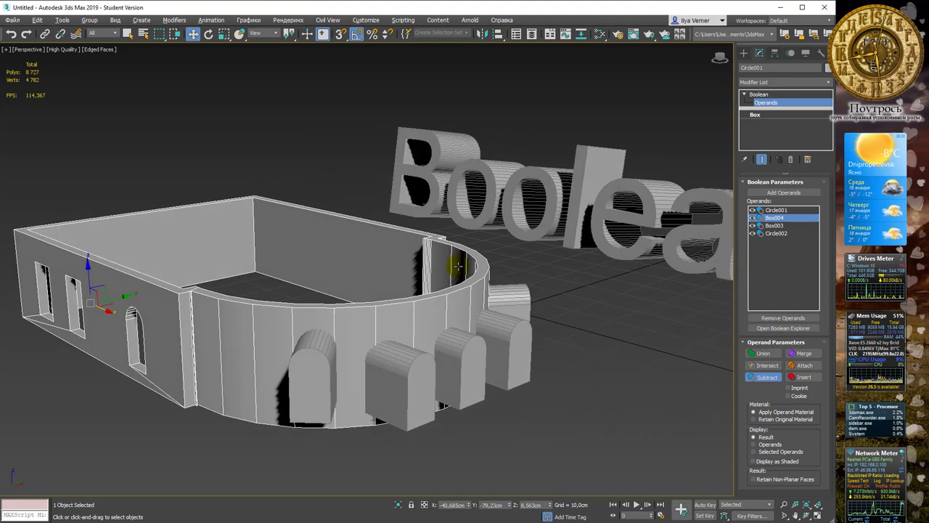
click(774, 234)
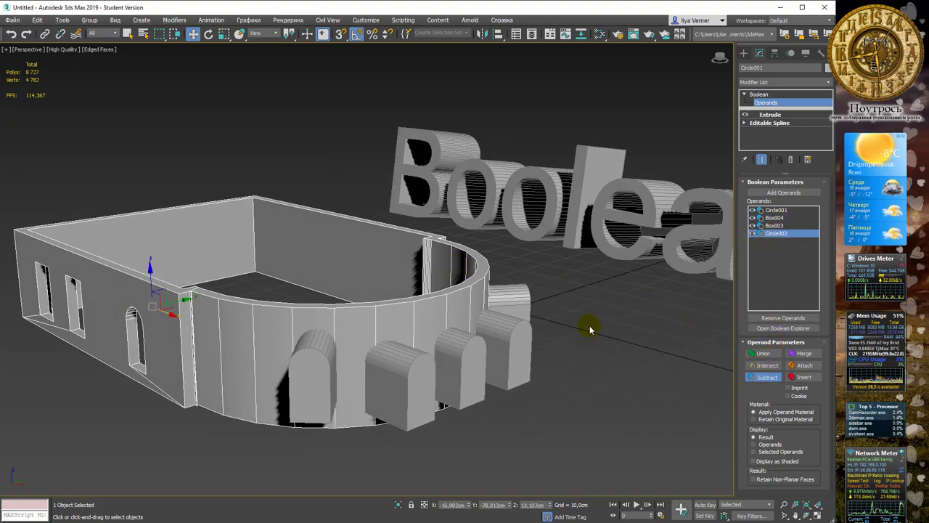
click(784, 192)
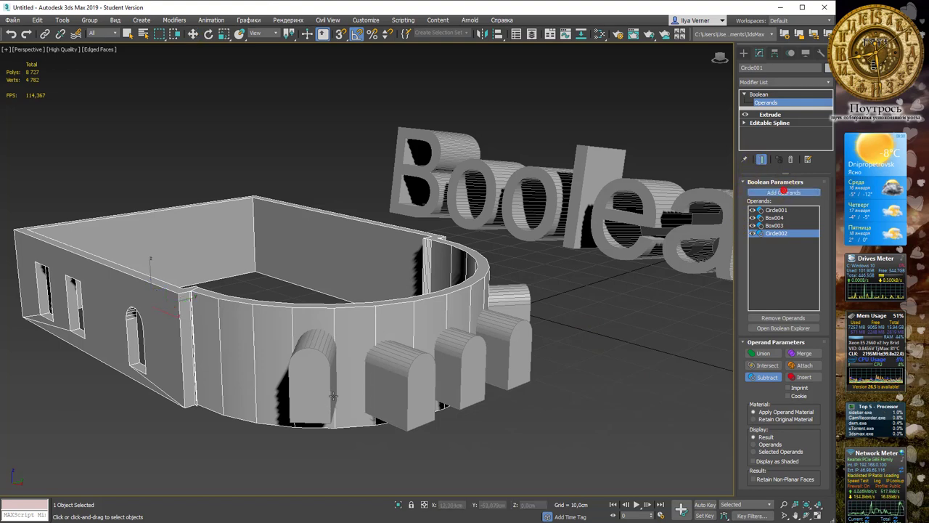
click(324, 358)
click(402, 372)
click(448, 358)
click(499, 331)
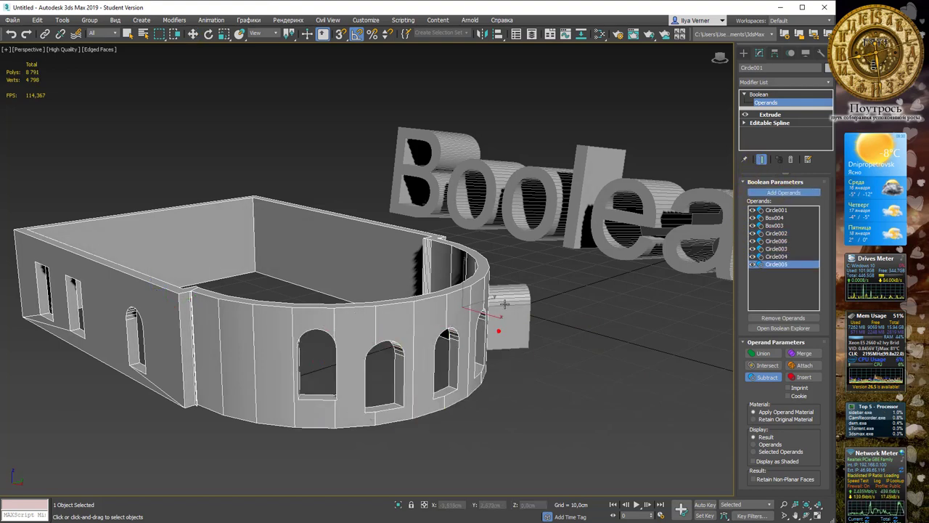
click(504, 303)
alt+middle_drag(533, 307, 394, 326)
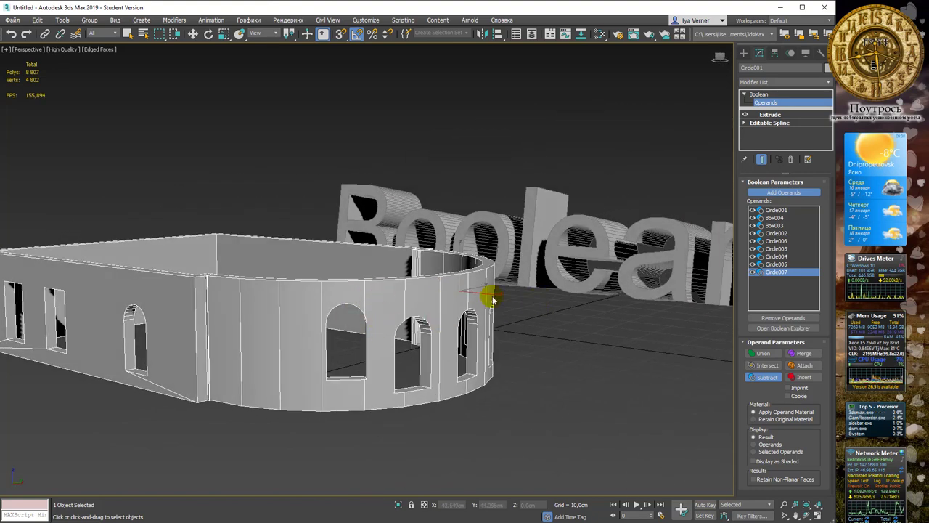
click(784, 249)
click(394, 301)
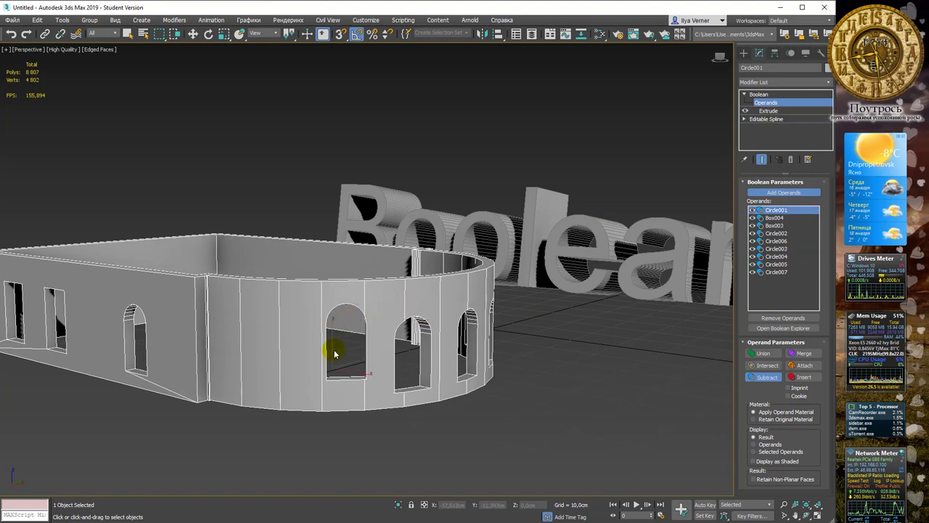
scroll(348, 349, up, 2)
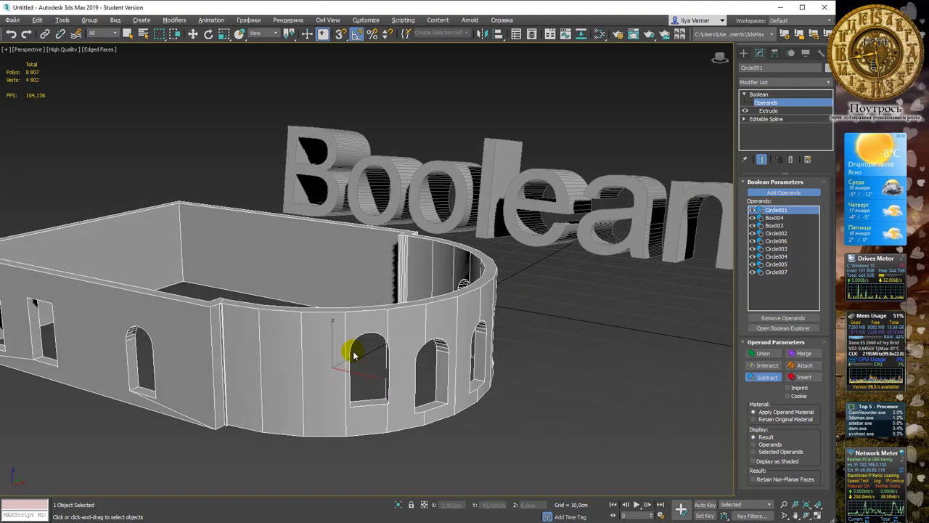
mouse_move(469, 332)
alt+middle_down()
mouse_move(390, 315)
mouse_move(473, 320)
mouse_move(735, 273)
alt+middle_up()
click(776, 271)
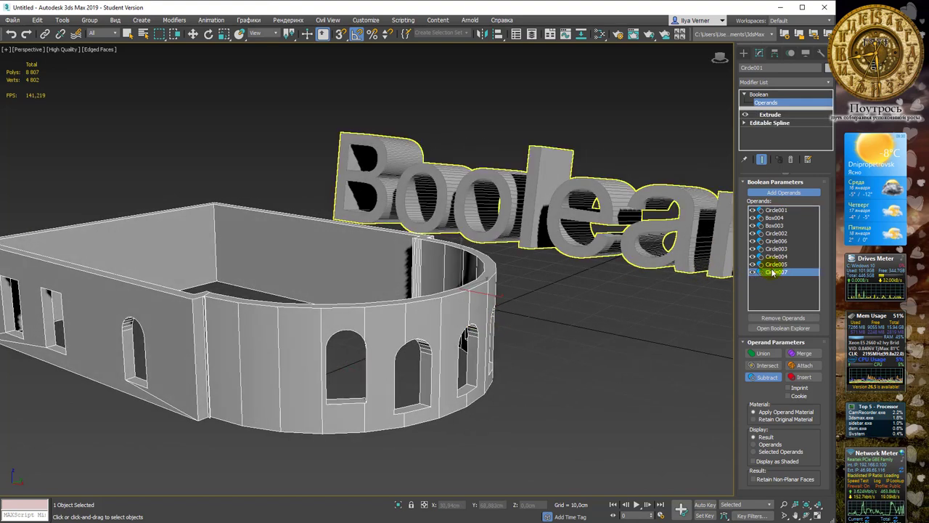
click(774, 241)
mouse_move(556, 278)
alt+middle_down()
mouse_move(573, 269)
mouse_move(235, 297)
mouse_move(333, 308)
mouse_move(336, 335)
mouse_move(356, 312)
mouse_move(327, 334)
alt+middle_up()
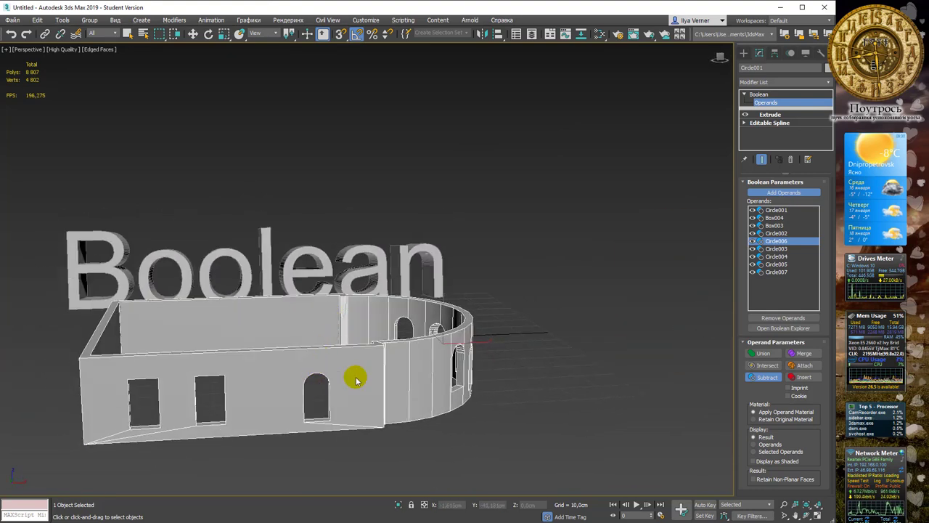
Frame the three textured walls and subtract the bird shape Line002 from the middle wall
mouse_move(444, 312)
alt+middle_down()
mouse_move(376, 305)
mouse_move(404, 297)
mouse_move(407, 282)
mouse_move(350, 298)
alt+middle_up()
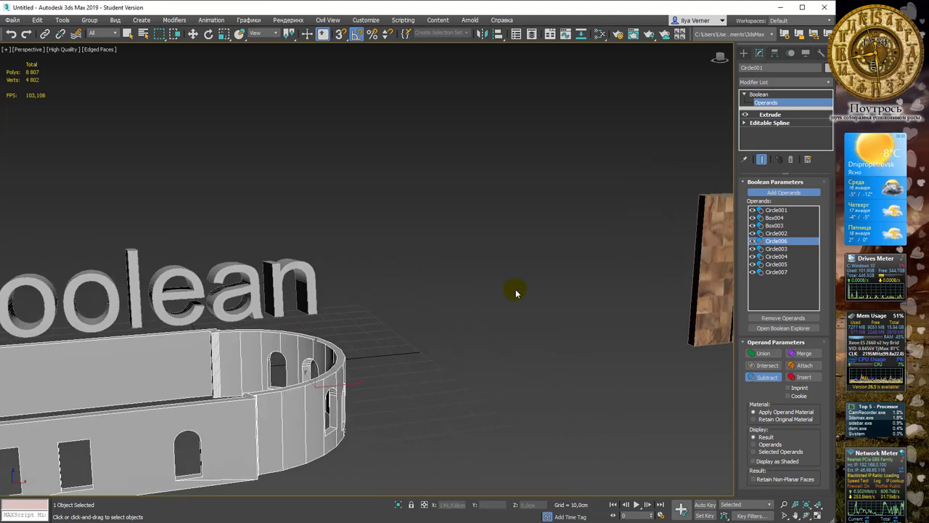
alt+middle_drag(516, 292, 359, 308)
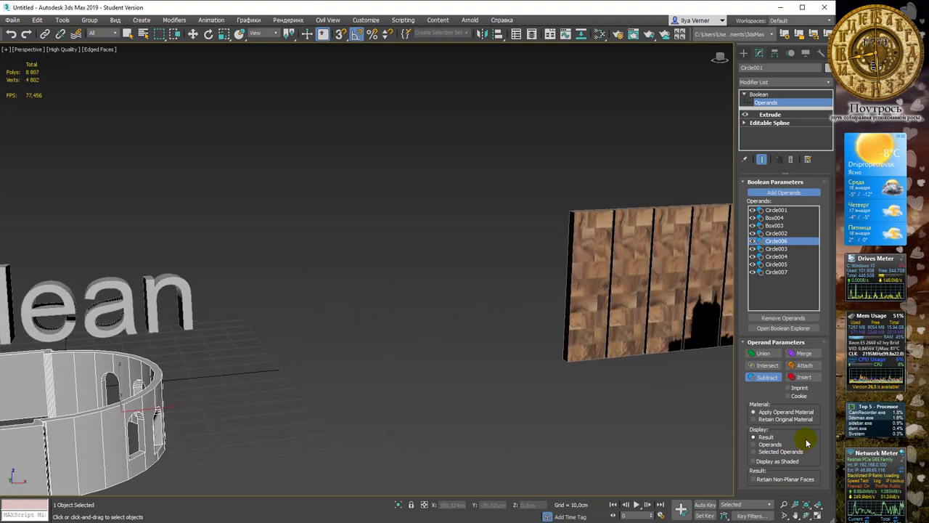
middle_drag(666, 371, 353, 379)
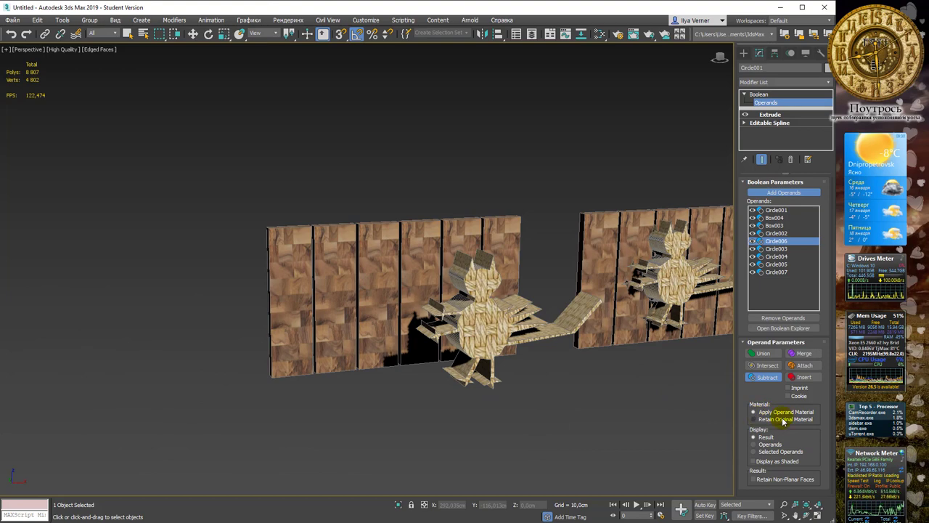
mouse_move(672, 383)
middle_down()
mouse_move(502, 369)
mouse_move(581, 356)
middle_up()
scroll(506, 367, down, 2)
click(456, 278)
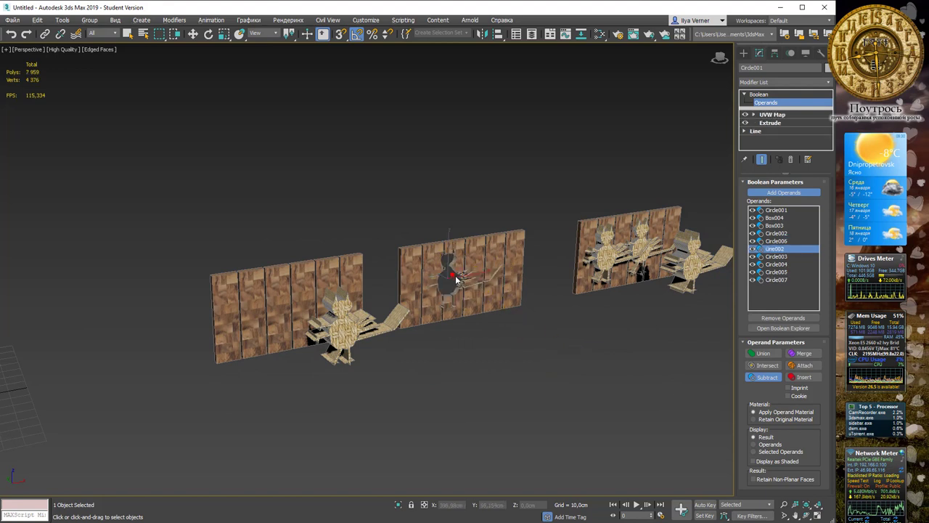
click(528, 359)
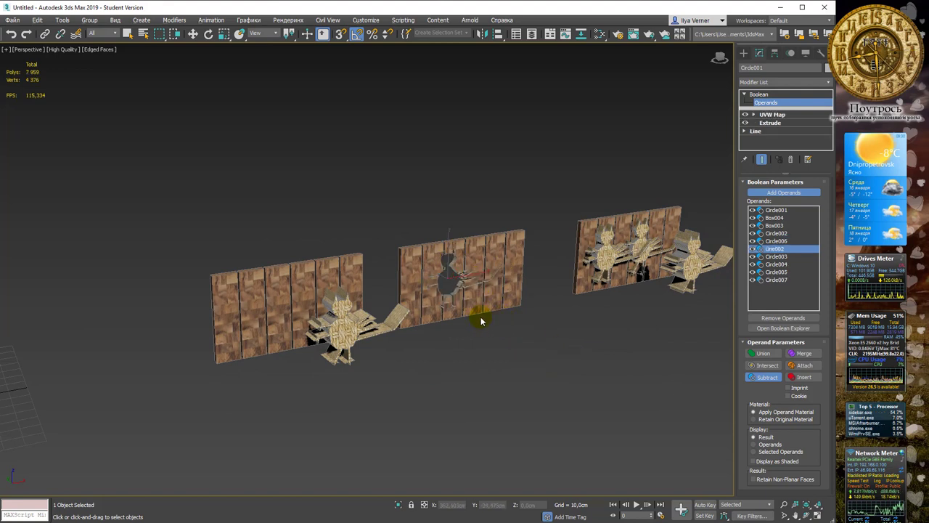
Return to the Boolean's top level and stop picking further operands
click(759, 95)
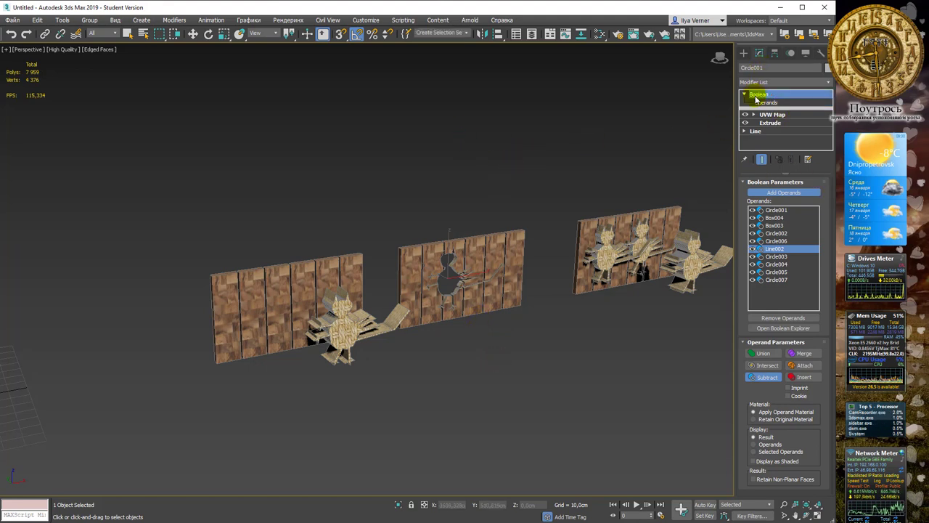
click(757, 95)
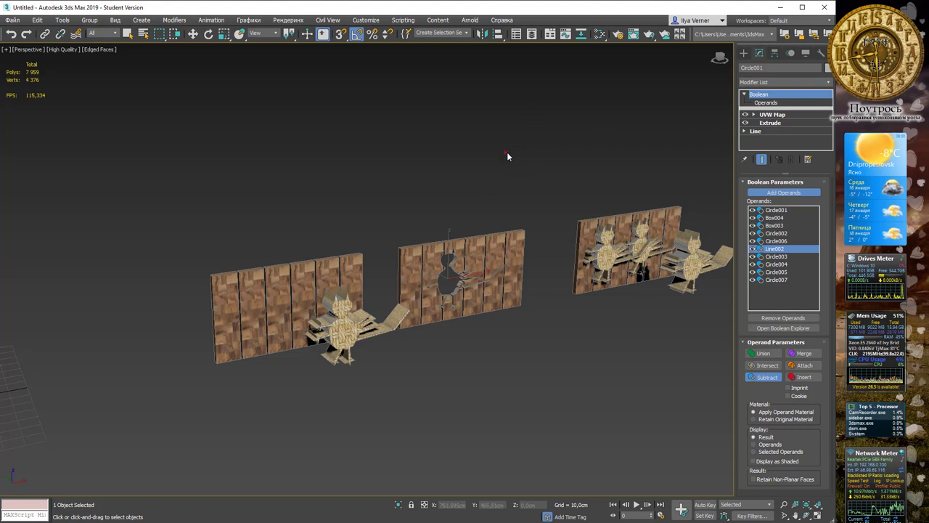
key(w)
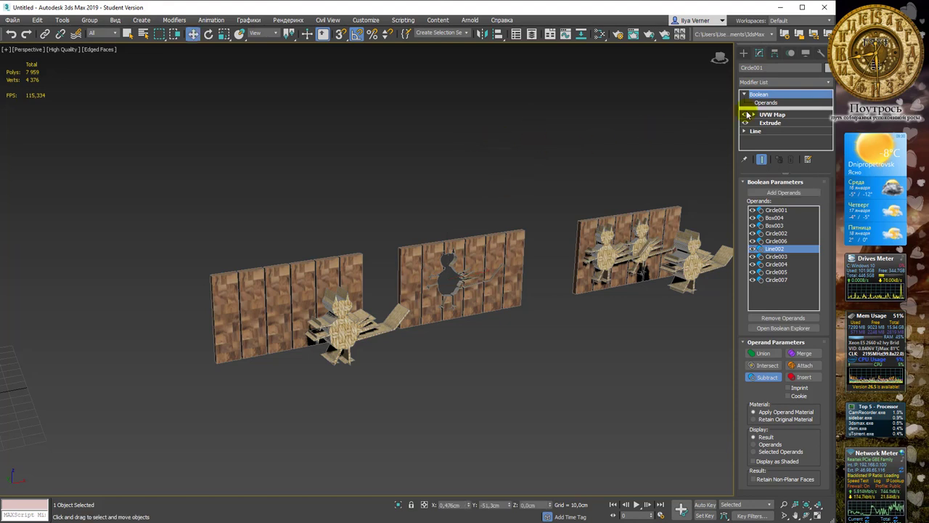
click(743, 56)
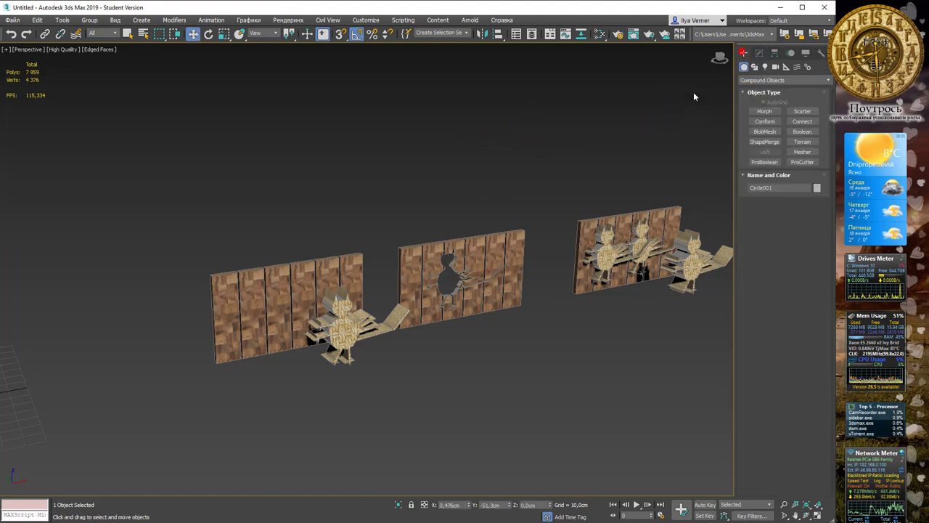
Clear the selection and select the middle wall's Boolean
click(762, 55)
click(658, 141)
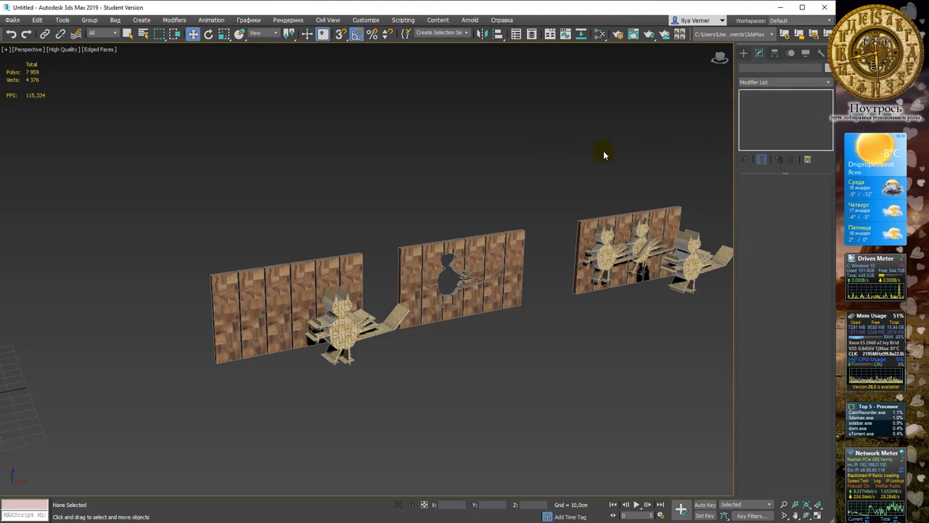
click(481, 254)
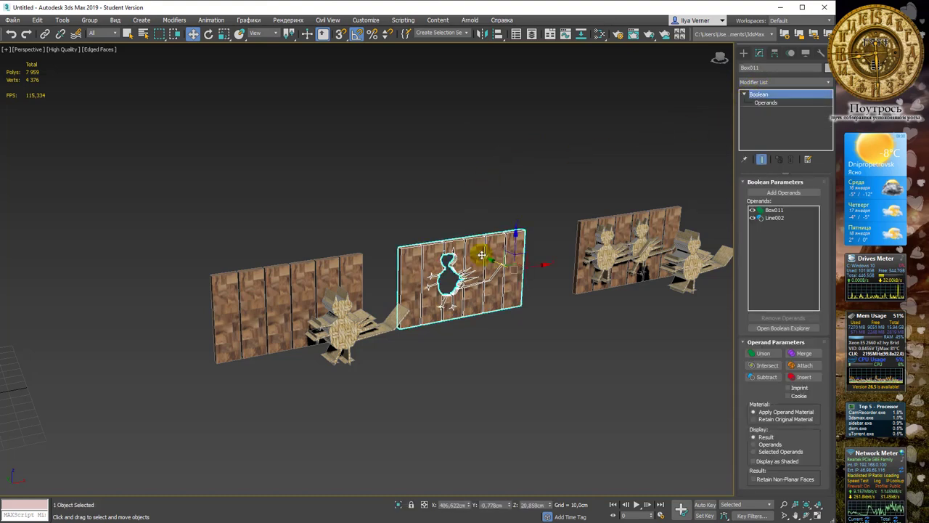
alt+middle_drag(483, 256, 490, 303)
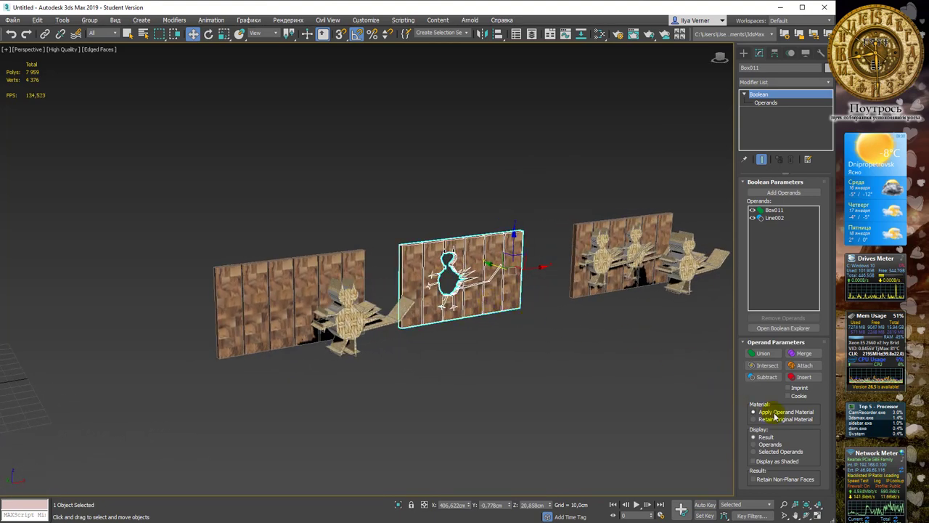
alt+middle_drag(486, 303, 475, 302)
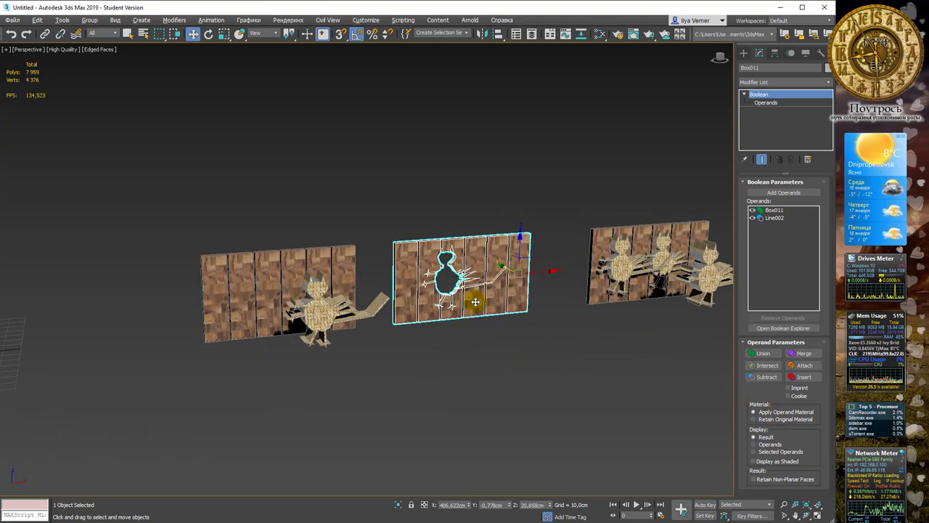
Pick the Line002 operand and slide the bird cutout left along X within the wall
click(791, 218)
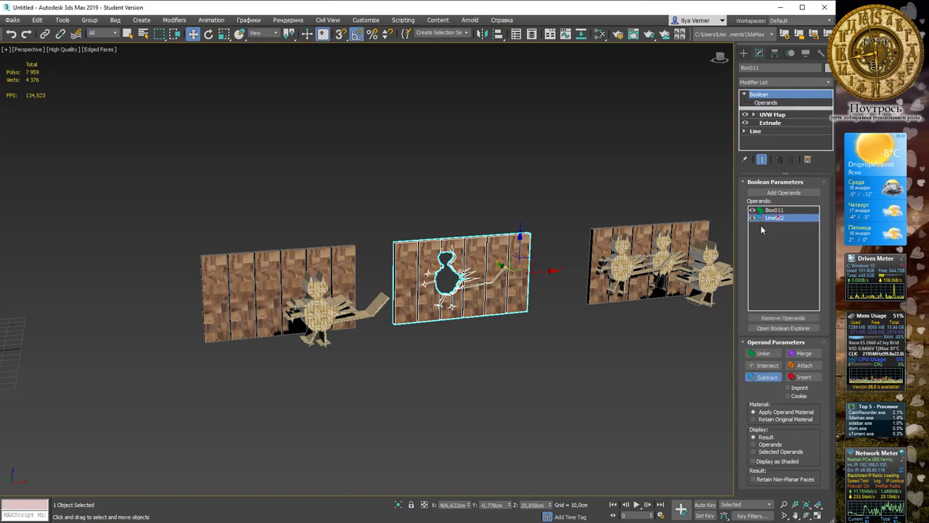
drag(535, 270, 542, 271)
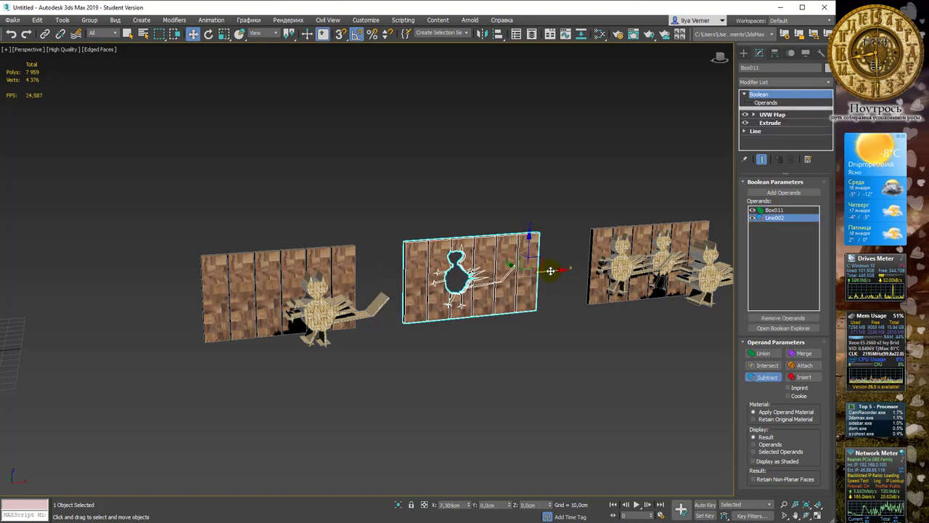
click(766, 102)
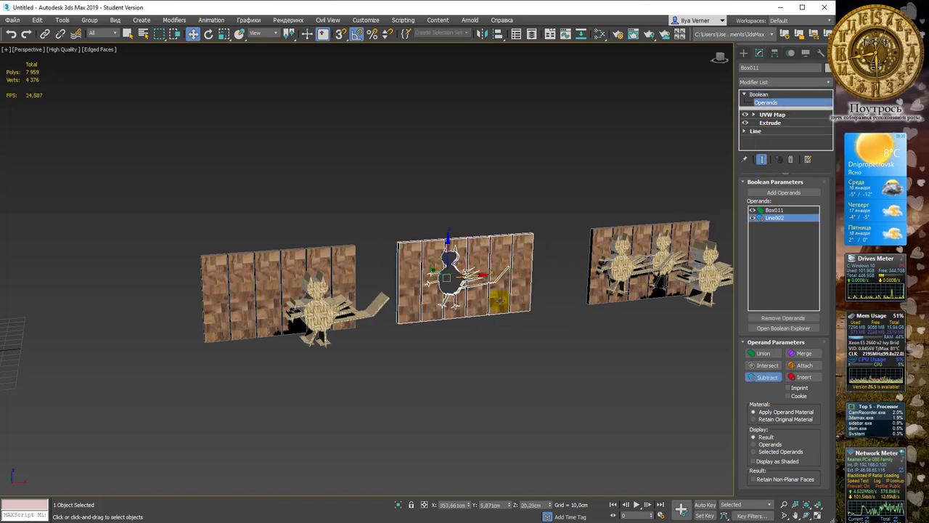
drag(481, 273, 411, 270)
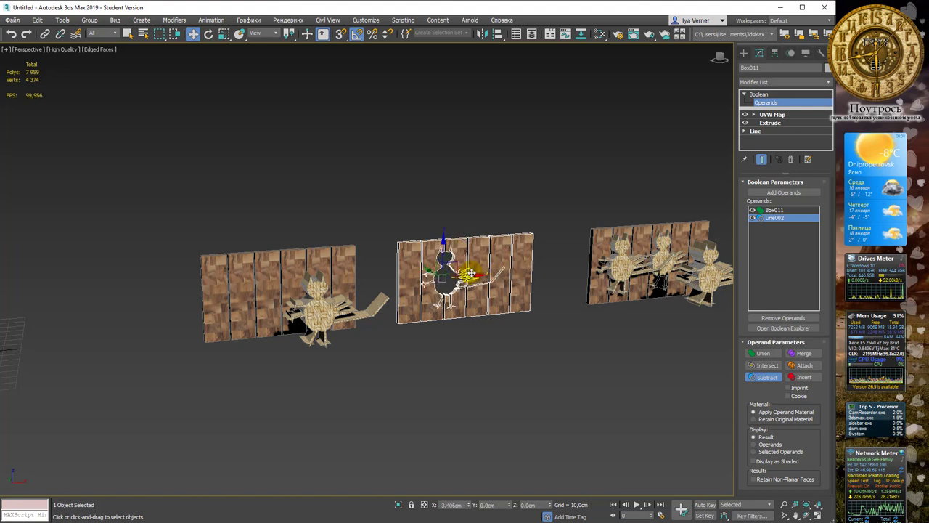
alt+middle_drag(411, 270, 272, 283)
Leave operand editing, select the left wall Box010 and nudge it slightly along Y
click(271, 283)
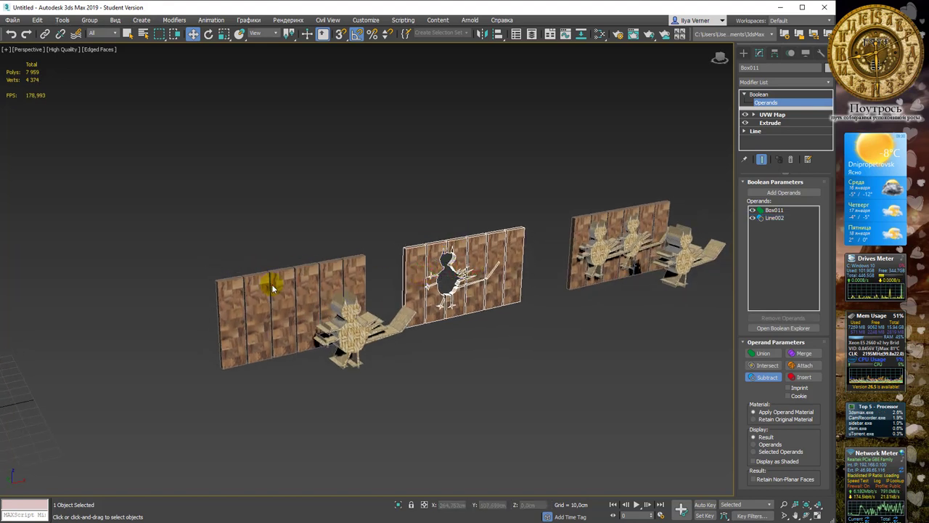
click(759, 94)
click(245, 305)
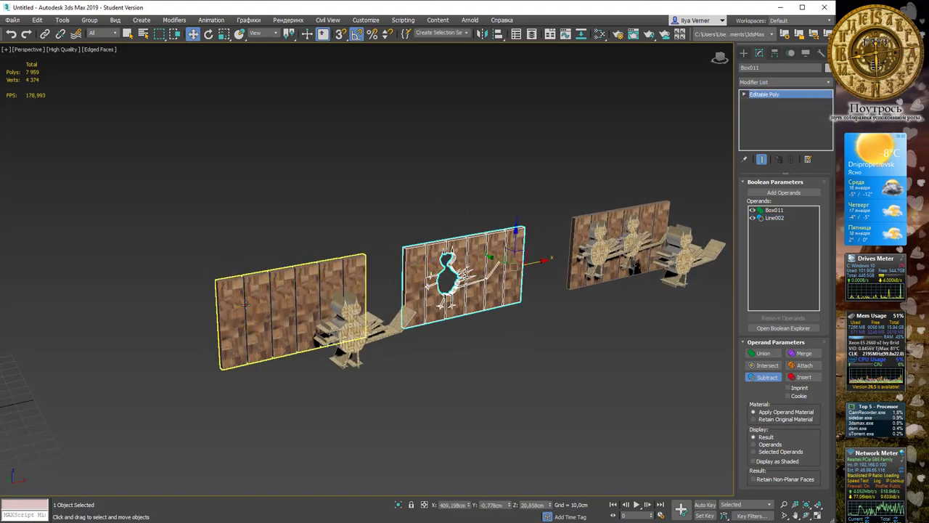
scroll(348, 280, up, 3)
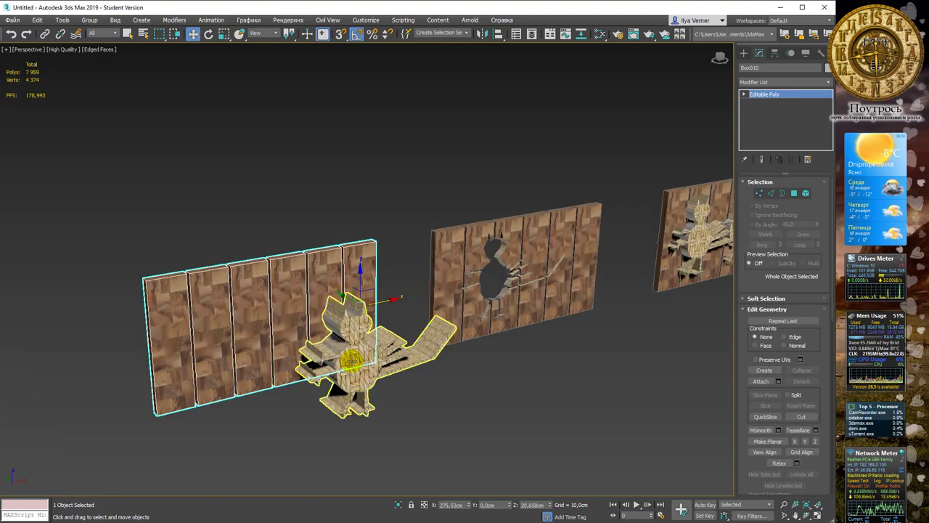
click(337, 328)
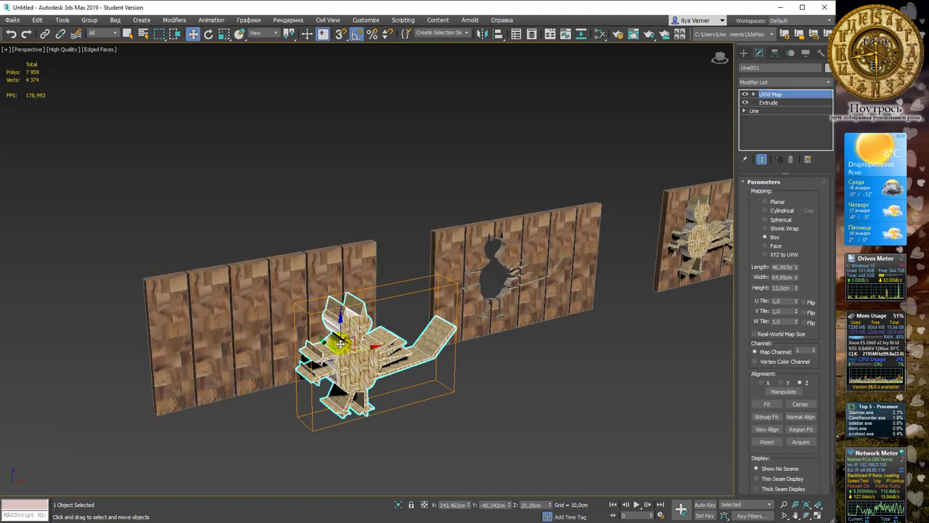
click(191, 282)
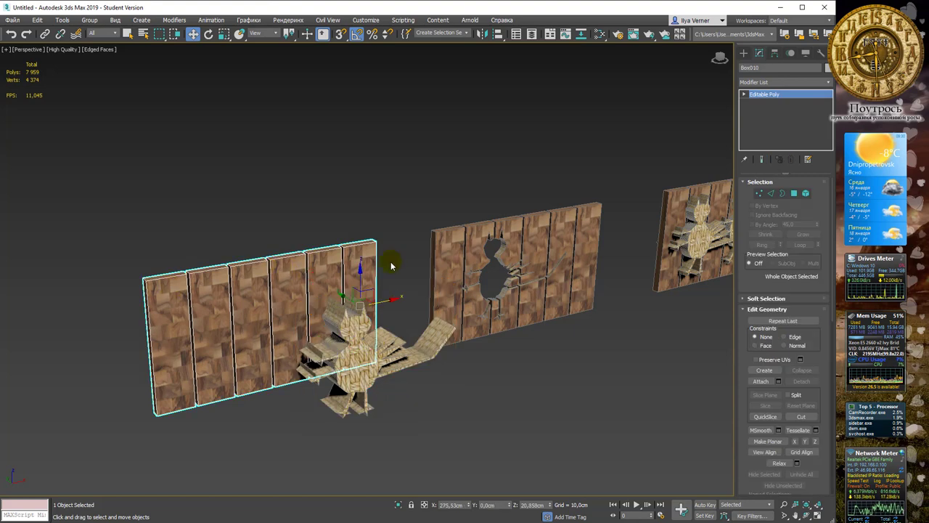
mouse_move(404, 321)
alt+middle_down()
mouse_move(421, 326)
mouse_move(416, 334)
mouse_move(425, 319)
mouse_move(392, 323)
alt+middle_up()
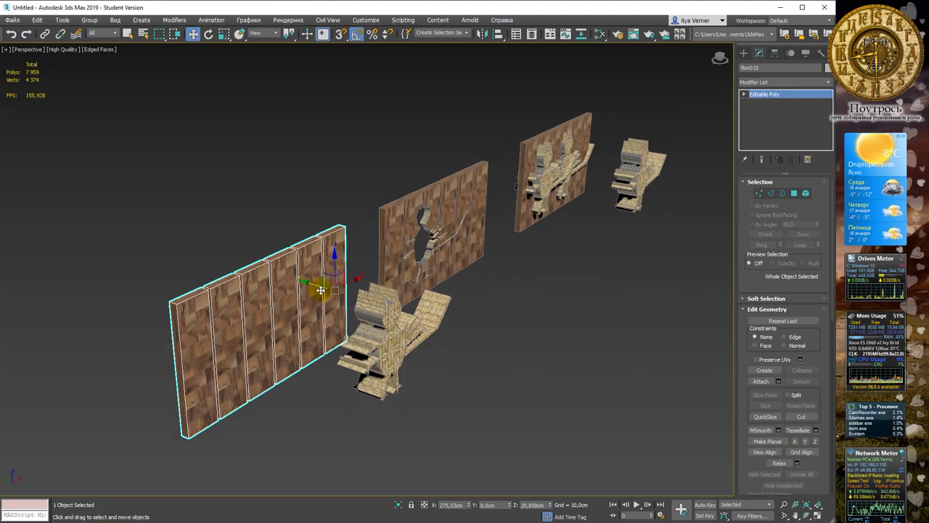
mouse_move(320, 287)
mouse_down()
mouse_move(297, 278)
mouse_move(326, 288)
mouse_up()
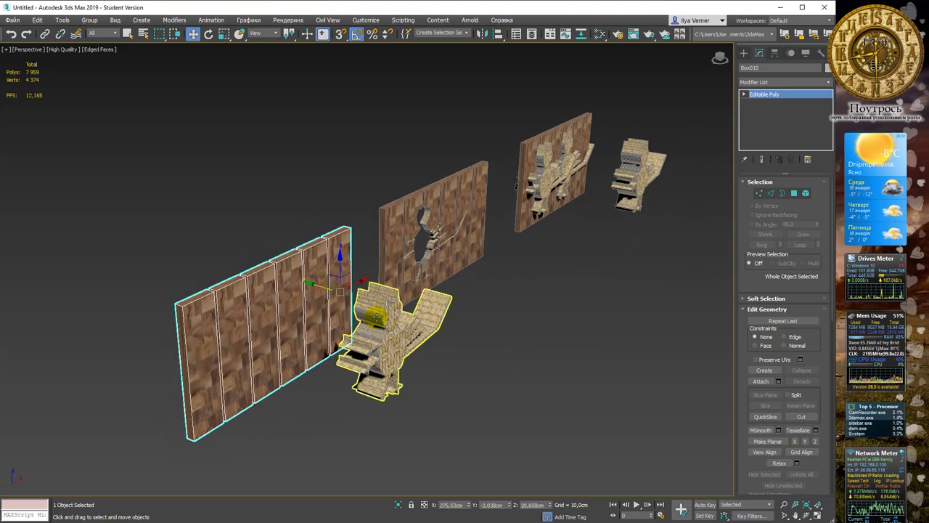
click(744, 53)
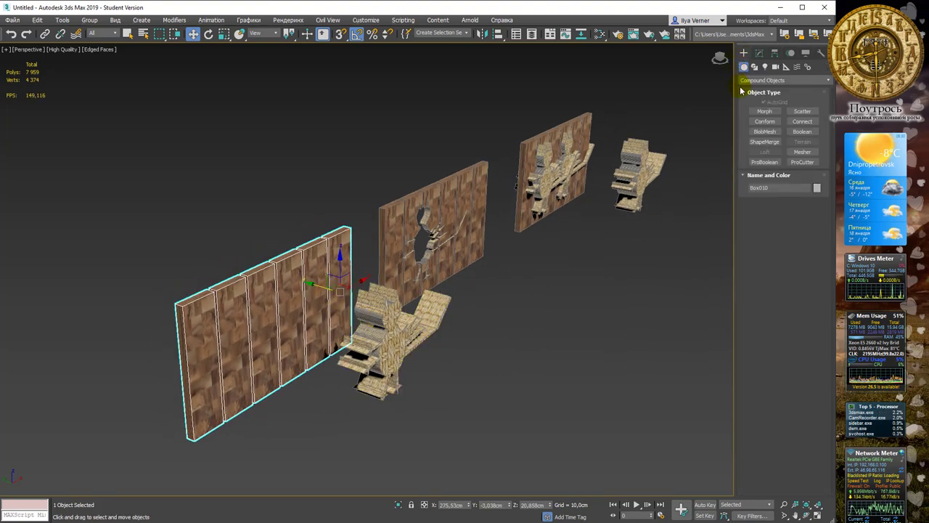
Move the bird figure onto the front of the first wall
click(367, 359)
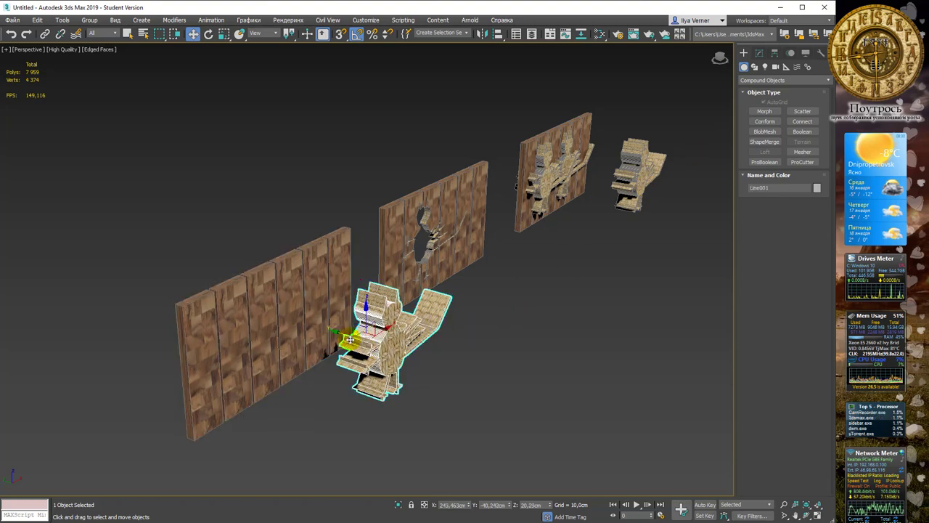
drag(347, 333, 267, 311)
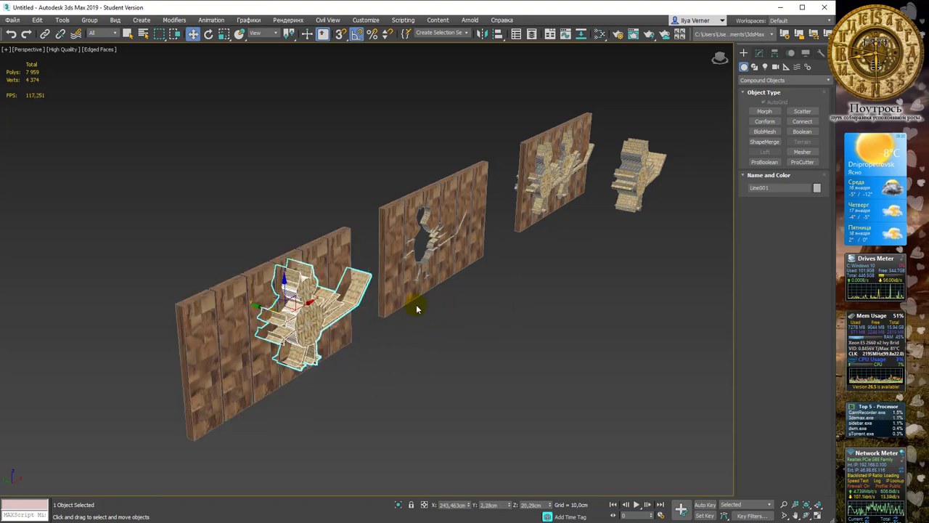
alt+middle_drag(529, 341, 504, 326)
drag(318, 305, 273, 303)
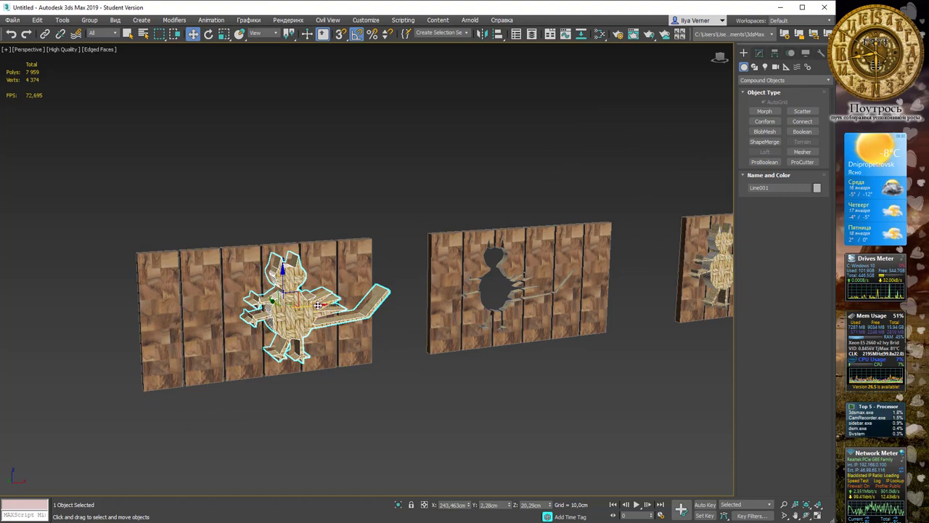
mouse_move(311, 284)
alt+middle_down()
mouse_move(483, 322)
mouse_move(456, 260)
mouse_move(406, 291)
alt+middle_up()
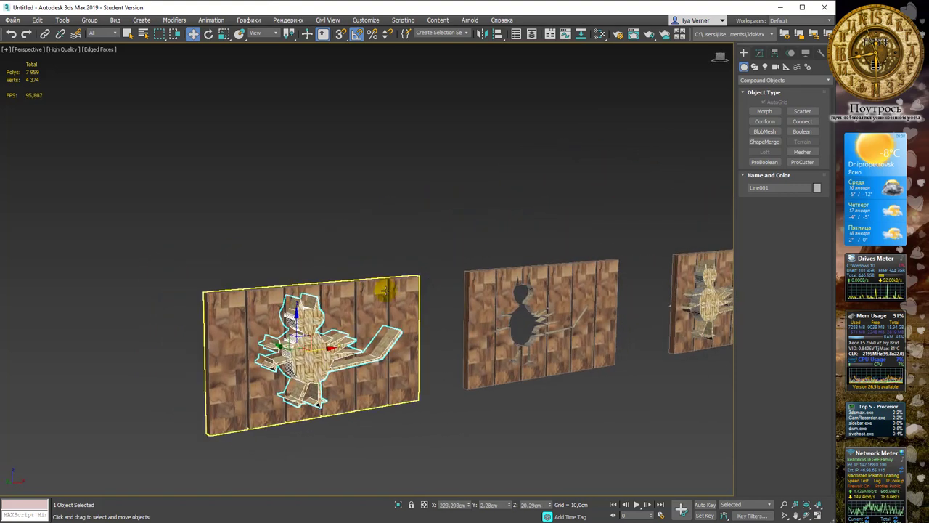
Select the first wall, Editable Poly Object001, in the Modify panel
click(406, 291)
alt+middle_drag(431, 255, 438, 261)
key(q)
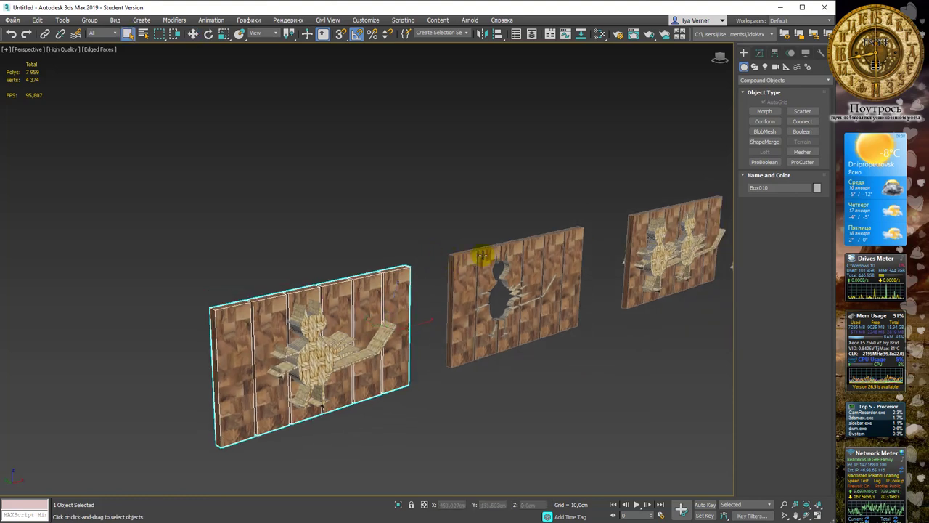
click(760, 53)
alt+middle_drag(311, 269, 281, 296)
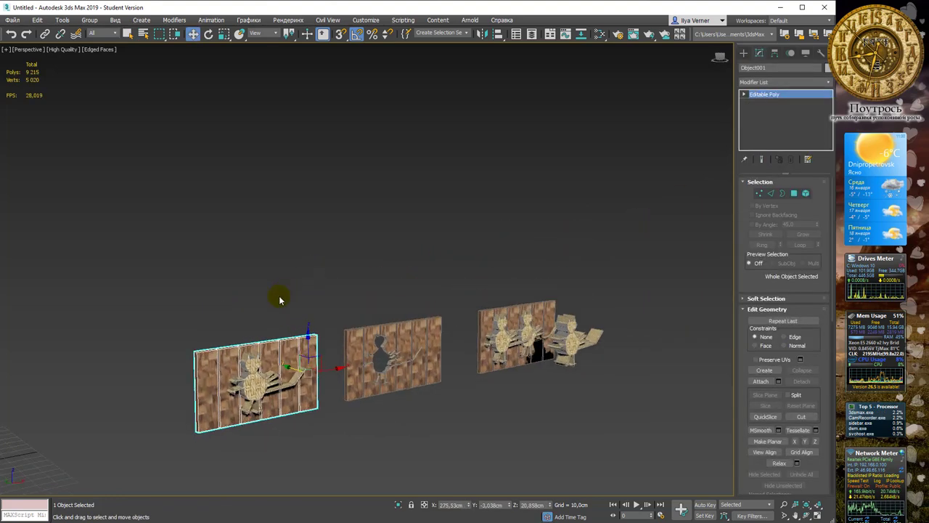
scroll(299, 358, up, 3)
key(w)
mouse_move(299, 359)
alt+middle_down()
mouse_move(339, 228)
mouse_move(349, 236)
alt+middle_up()
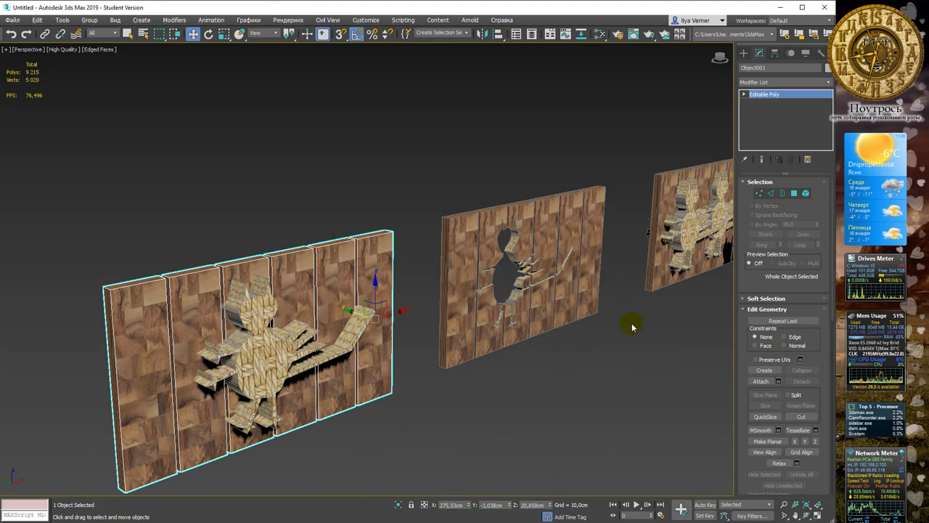
Try a Boolean on the wall with the bird as operand, then undo it
click(743, 53)
click(797, 133)
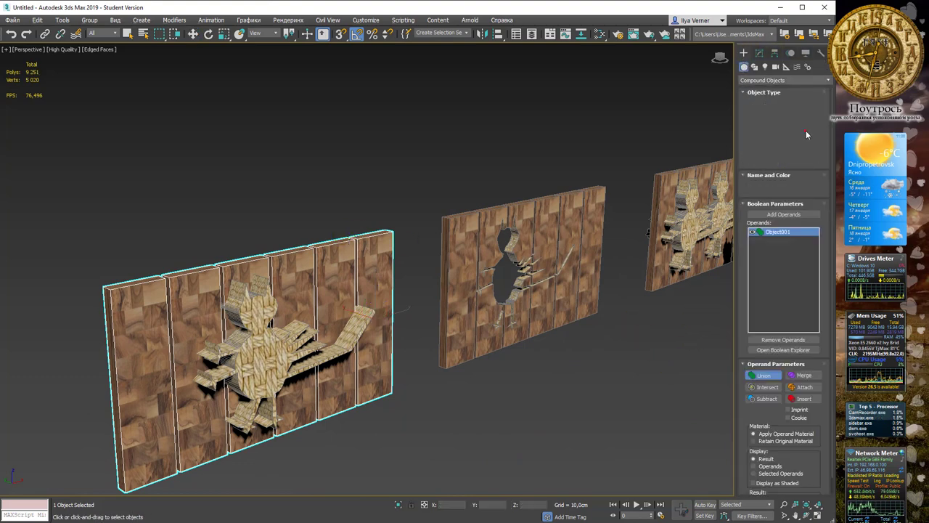
middle_drag(384, 267, 387, 227)
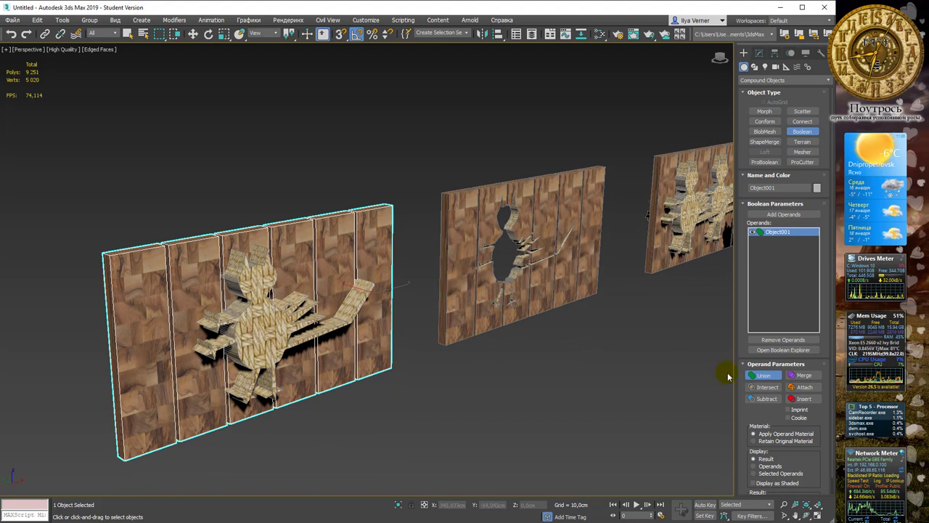
click(766, 387)
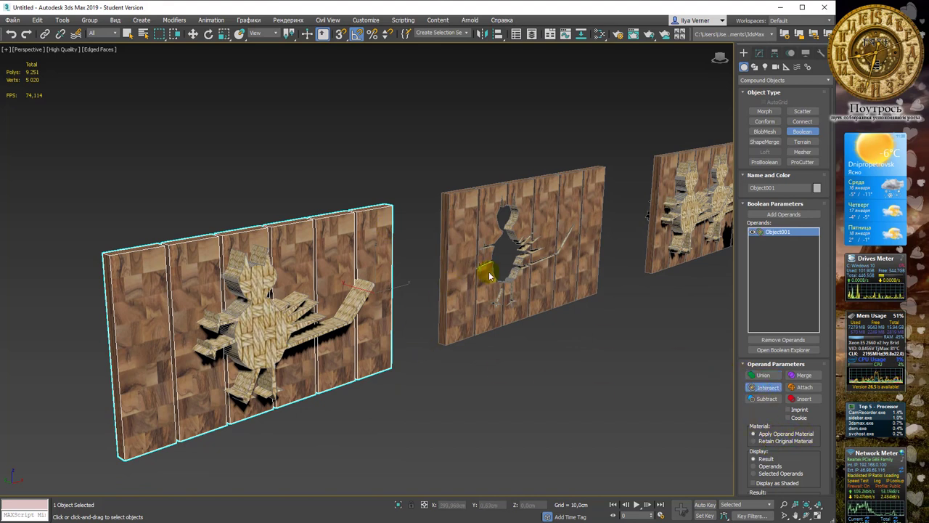
click(780, 214)
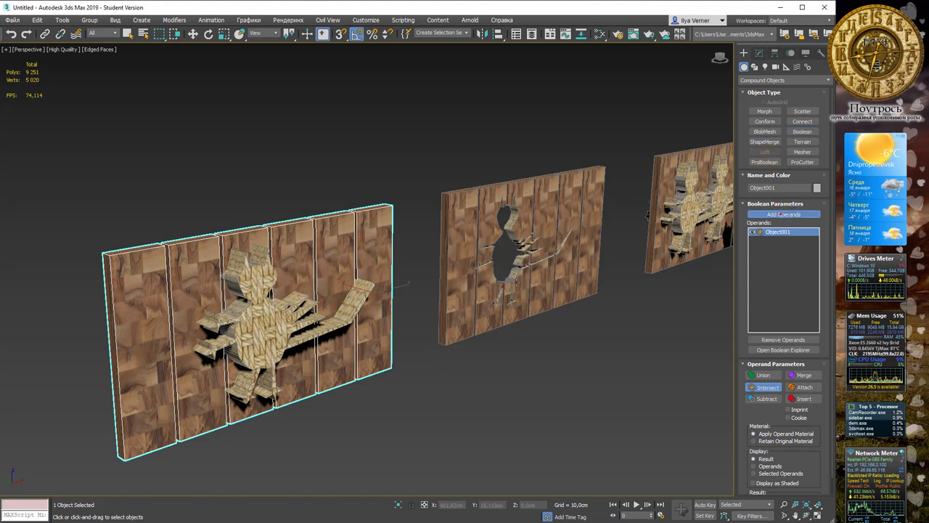
click(278, 311)
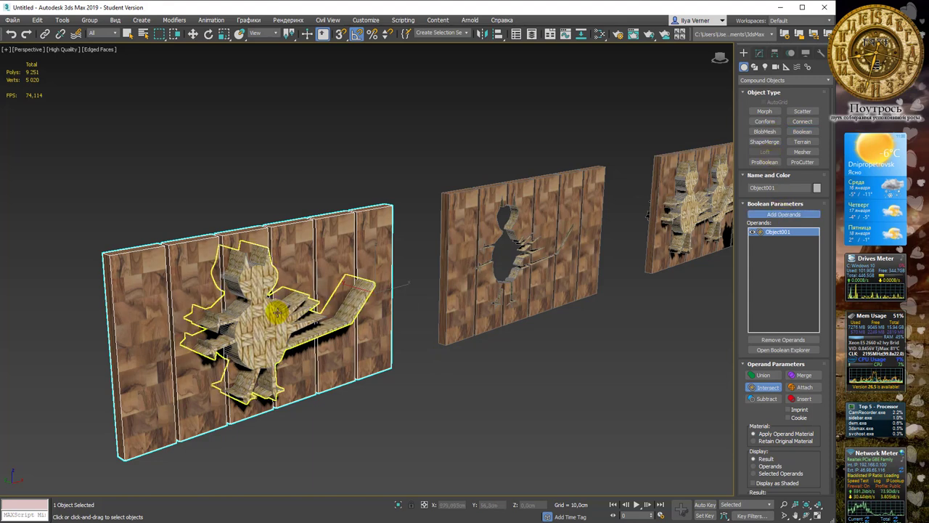
click(760, 375)
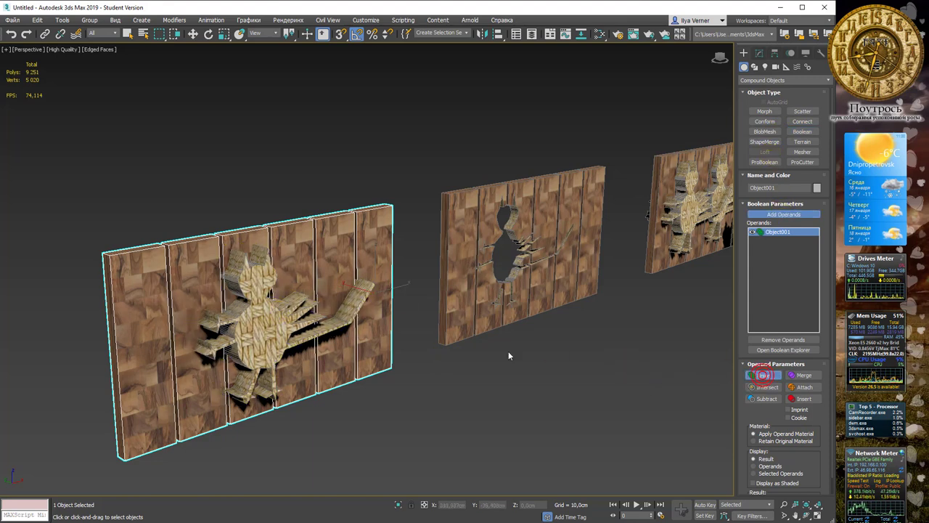
click(270, 294)
click(269, 295)
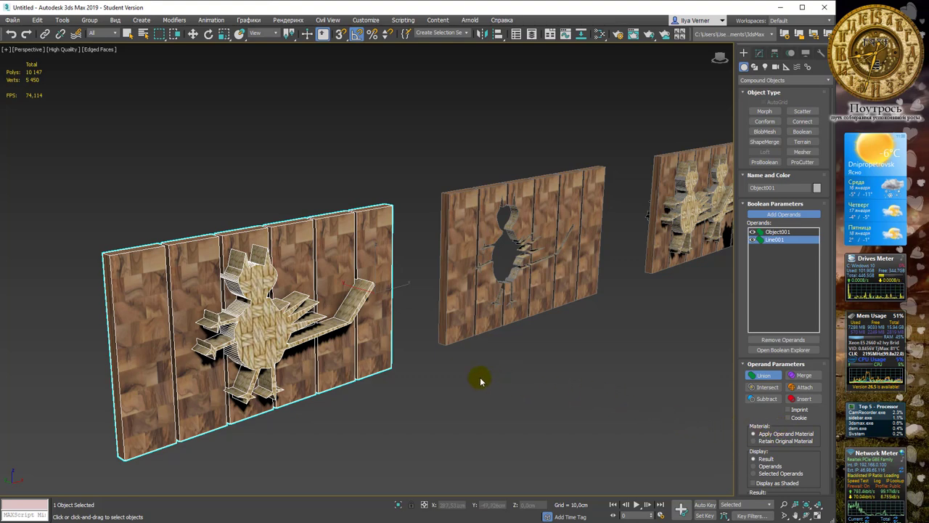
key(ctrl+z)
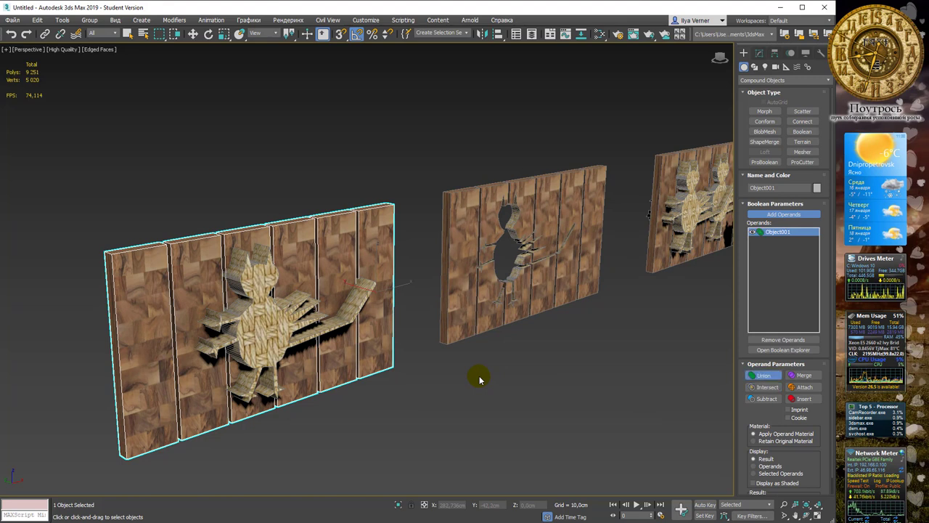
Rebuild the Boolean with Retain Original Material and add bird Line001 as a Union operand
key(w)
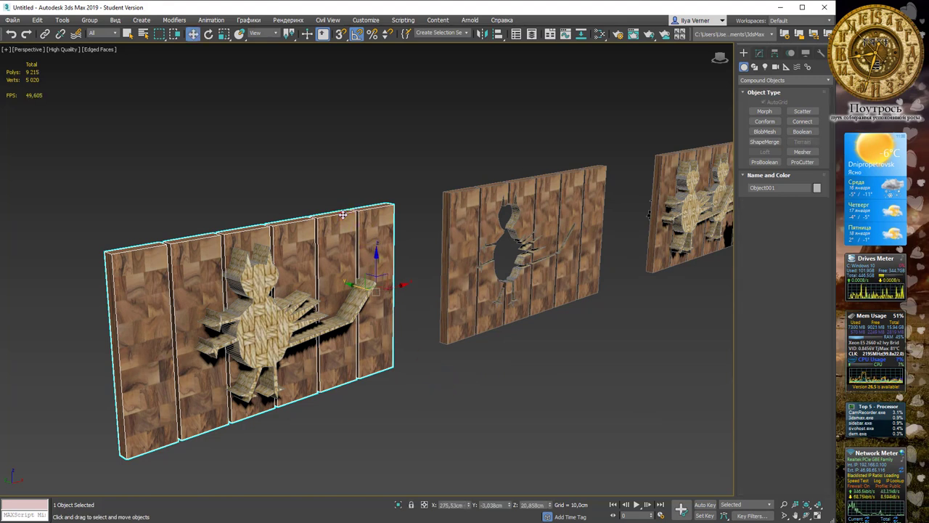
click(802, 132)
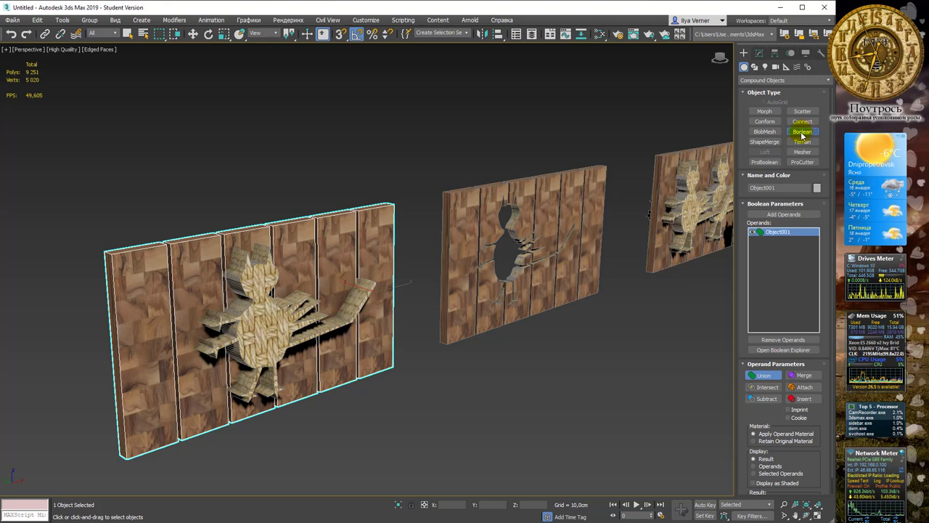
click(755, 443)
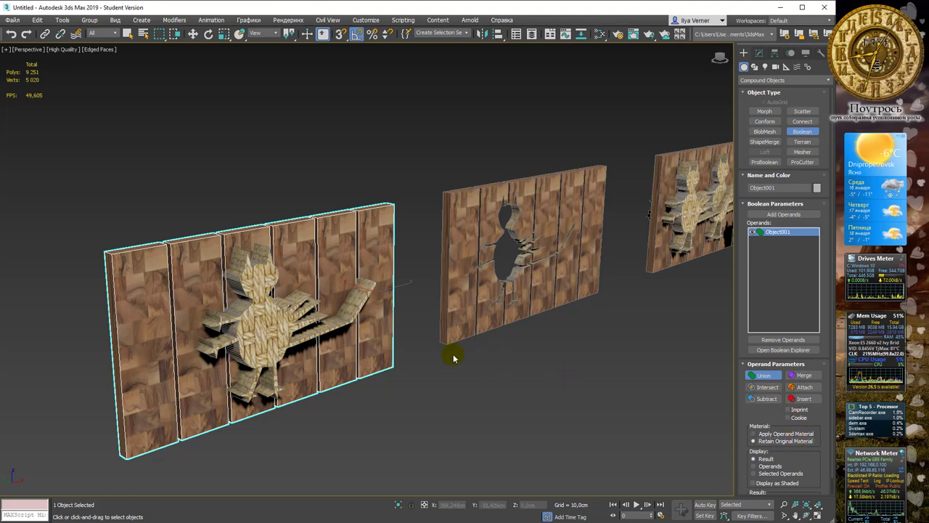
click(785, 214)
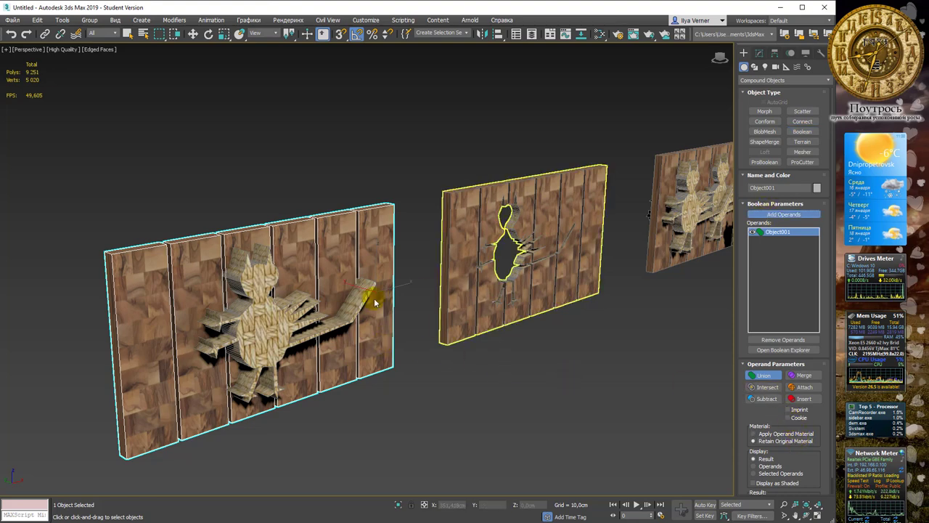
click(267, 305)
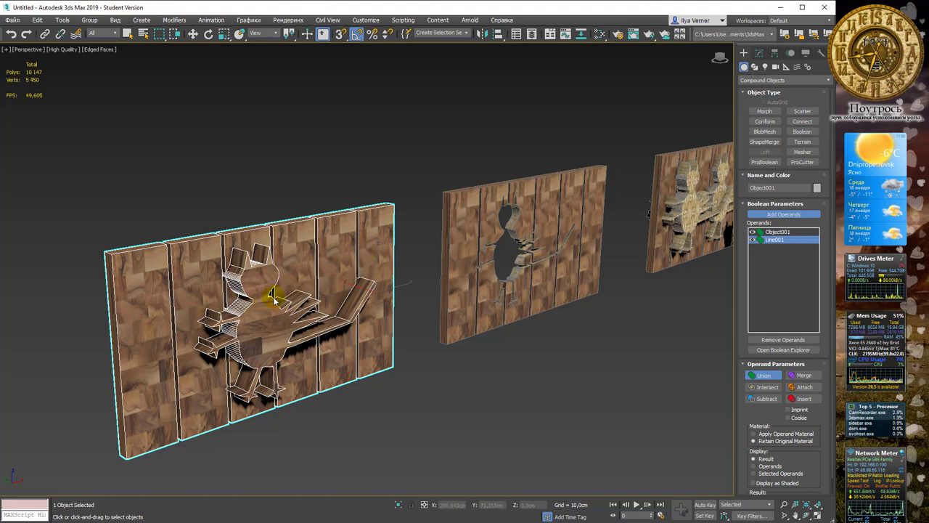
Try Intersect on the bird Boolean, then undo back to Union
click(764, 387)
alt+middle_drag(373, 284, 378, 292)
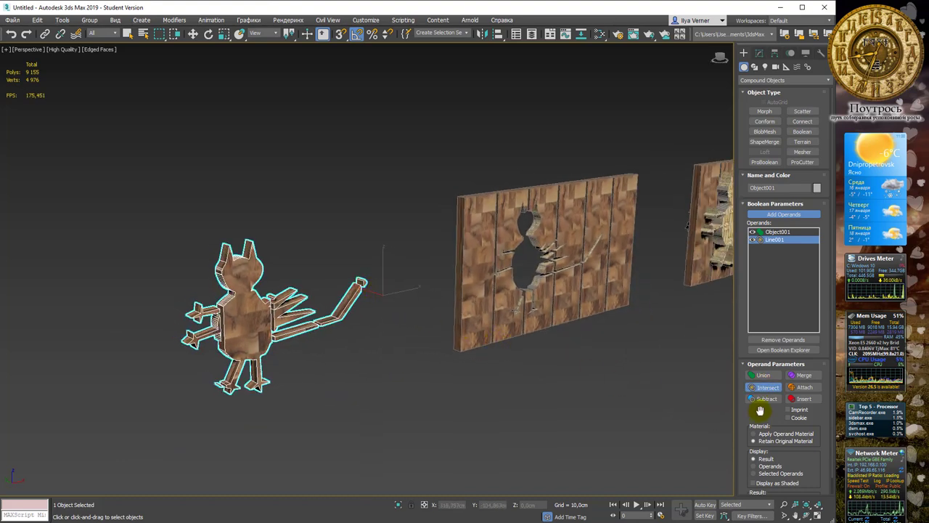
key(ctrl+z)
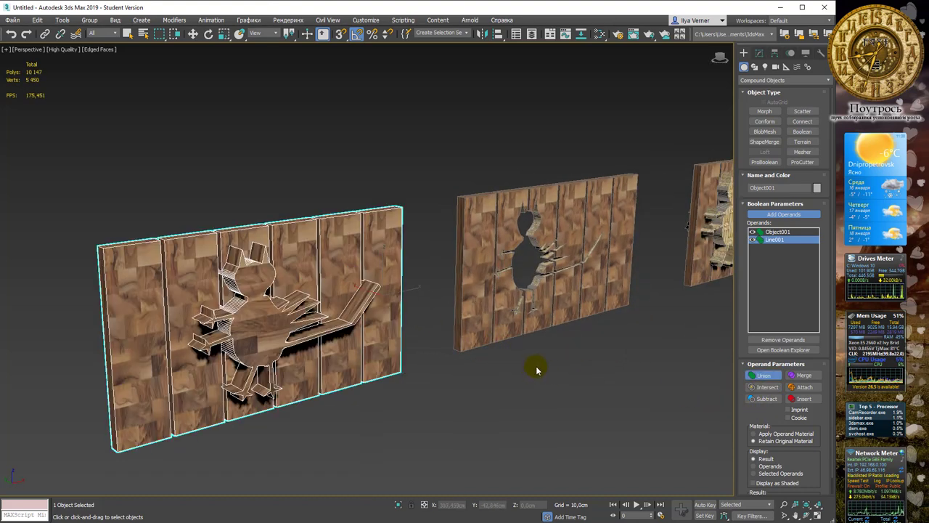
Cycle the bird operand through the Merge, Attach and Insert operand types
click(806, 376)
click(804, 388)
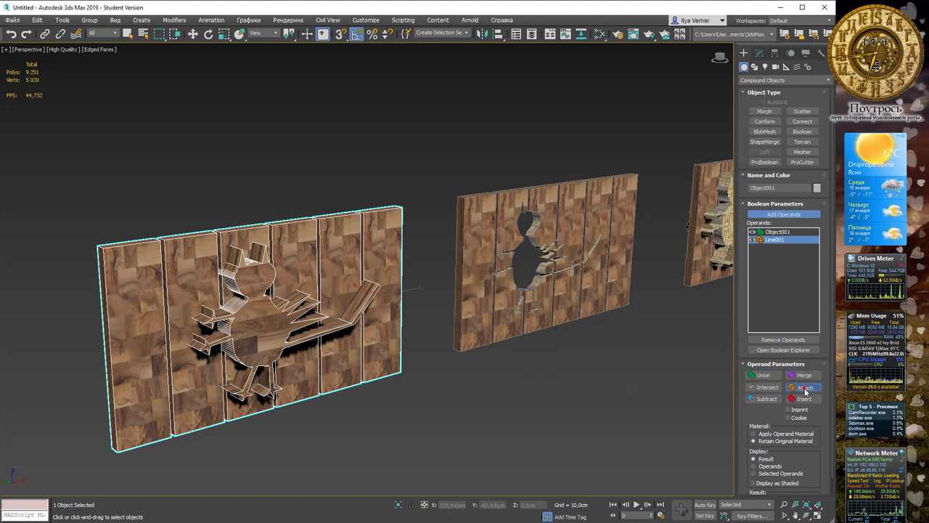
click(803, 400)
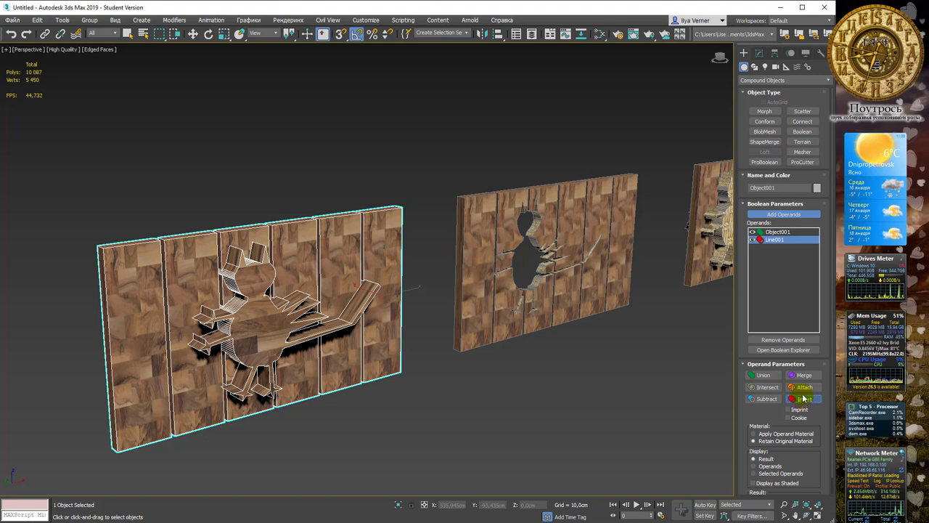
click(804, 387)
click(803, 376)
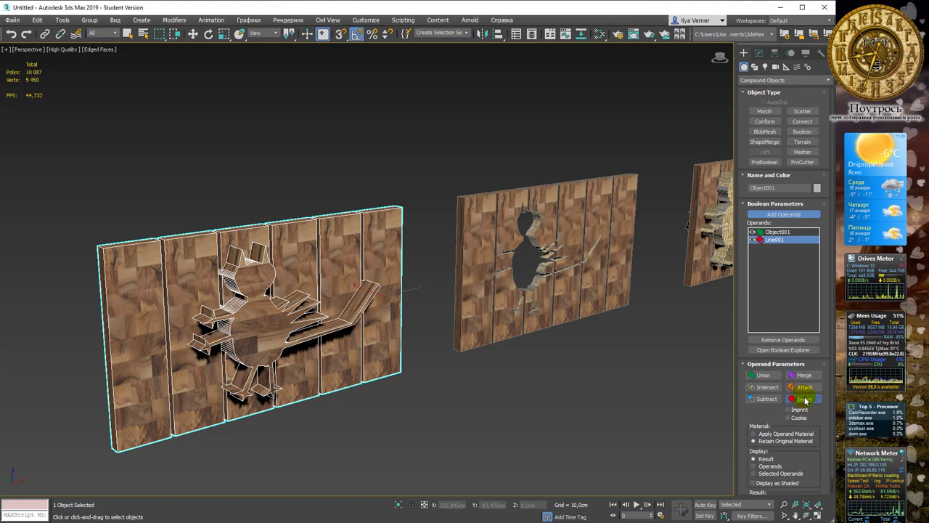
Toggle Imprint and Cookie on and off, leaving both off
click(801, 413)
click(799, 418)
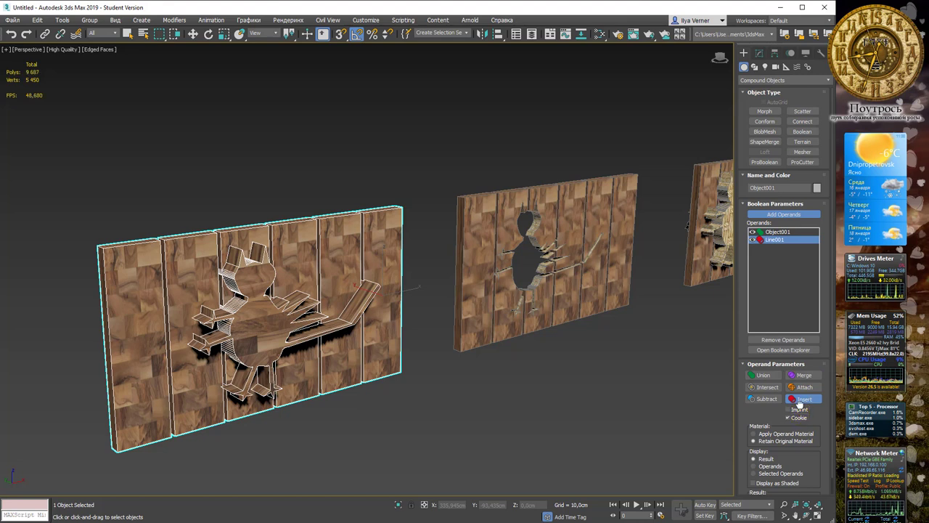
click(802, 411)
click(801, 411)
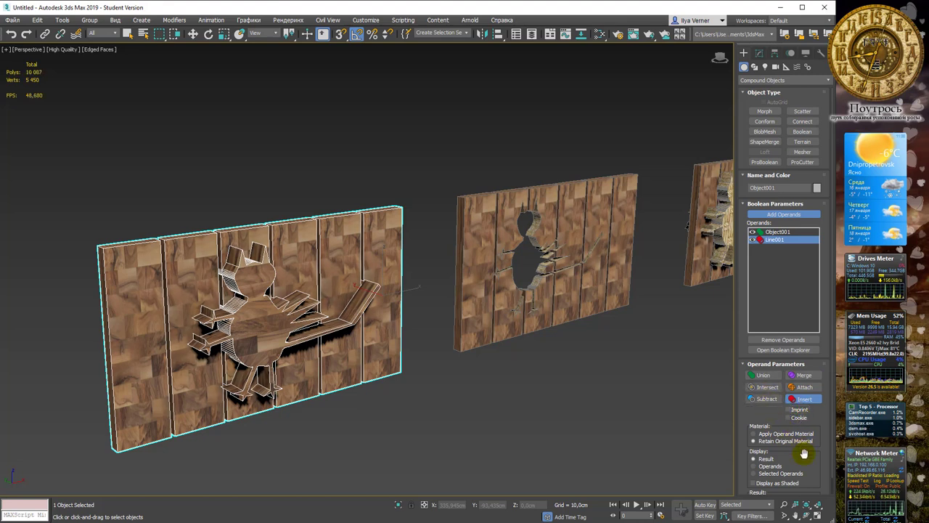
scroll(804, 446, down, 1)
scroll(802, 407, up, 1)
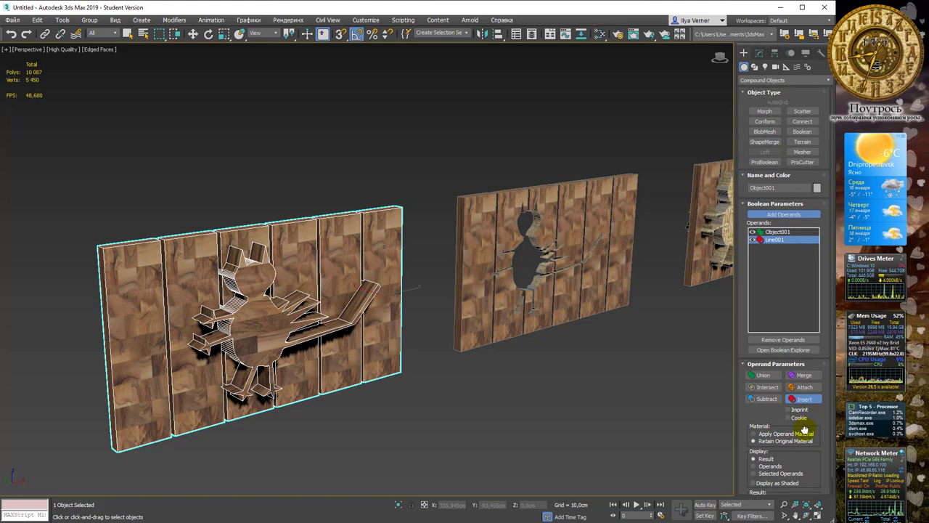
scroll(803, 425, down, 1)
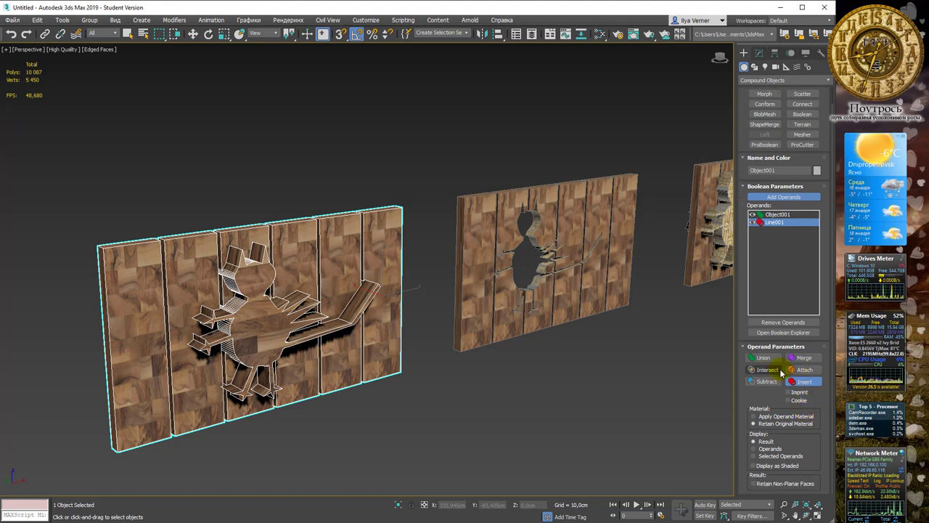
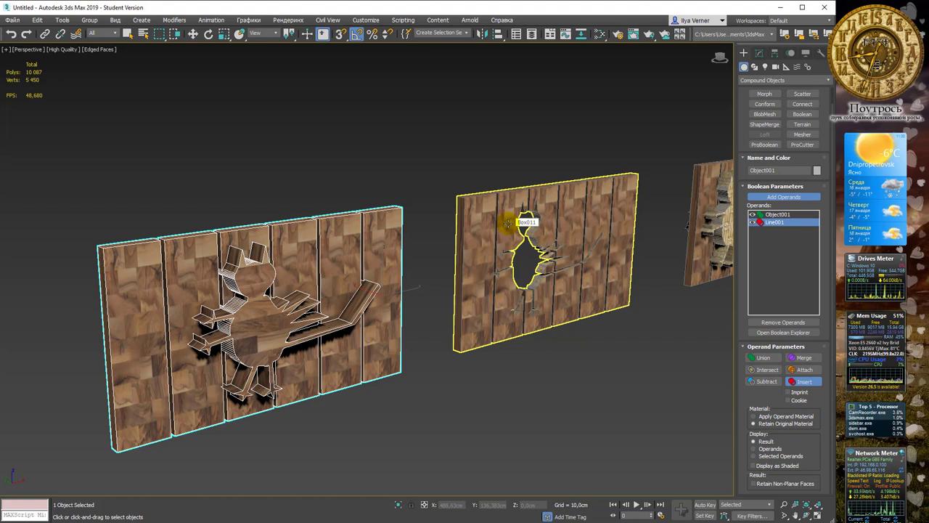
Deselect Box011, open the Boolean Explorer and move its window toward the screen centre
click(508, 226)
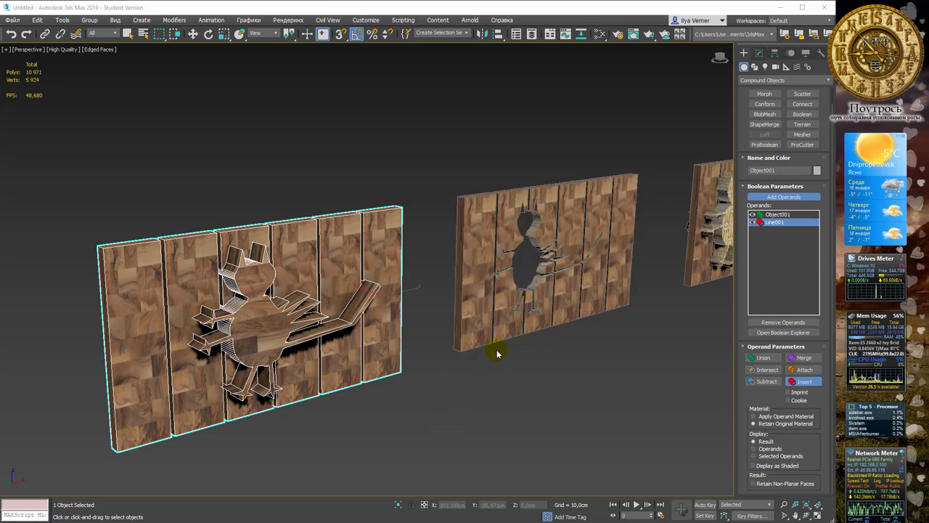
click(776, 332)
mouse_move(165, 14)
mouse_down()
mouse_move(381, 82)
mouse_move(322, 69)
mouse_up()
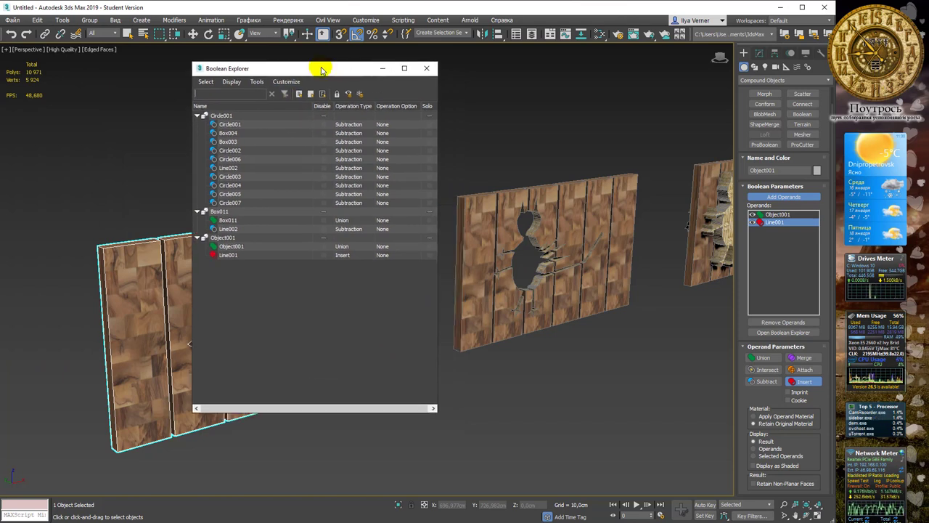
click(224, 212)
click(227, 116)
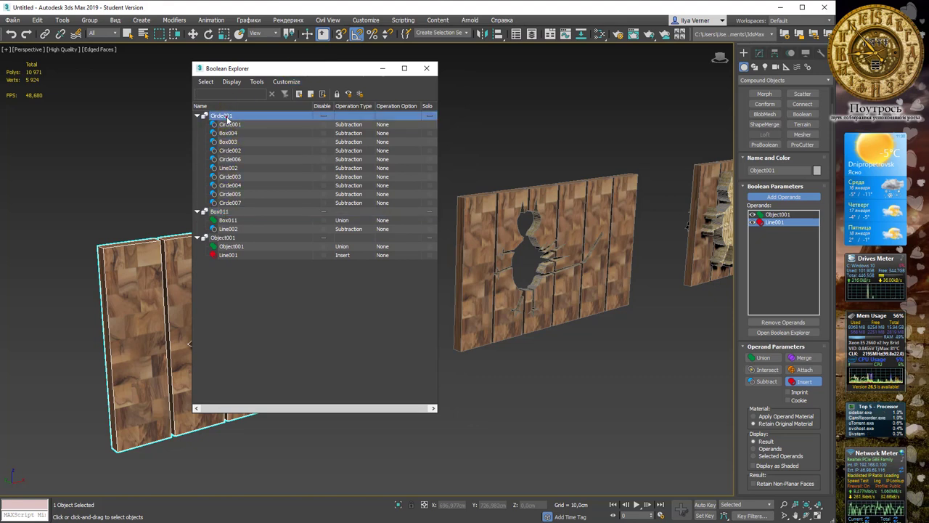
click(233, 238)
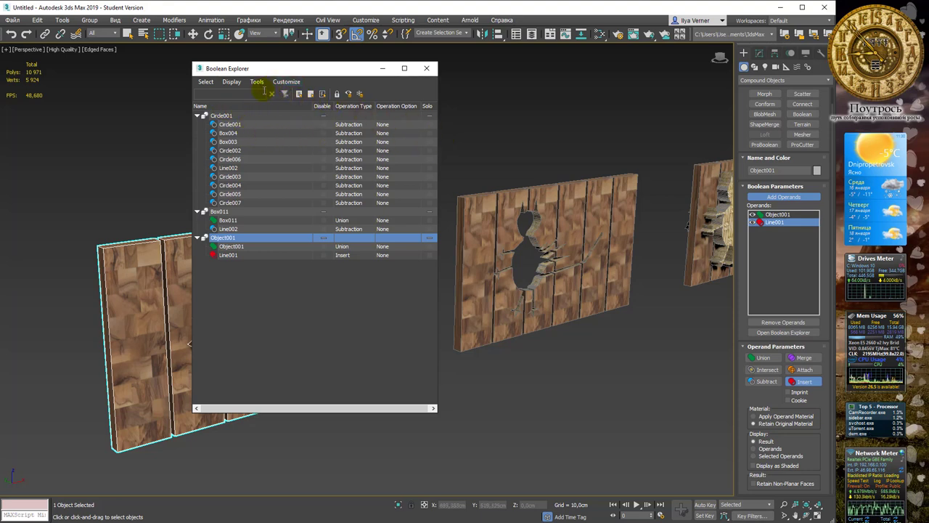
click(226, 117)
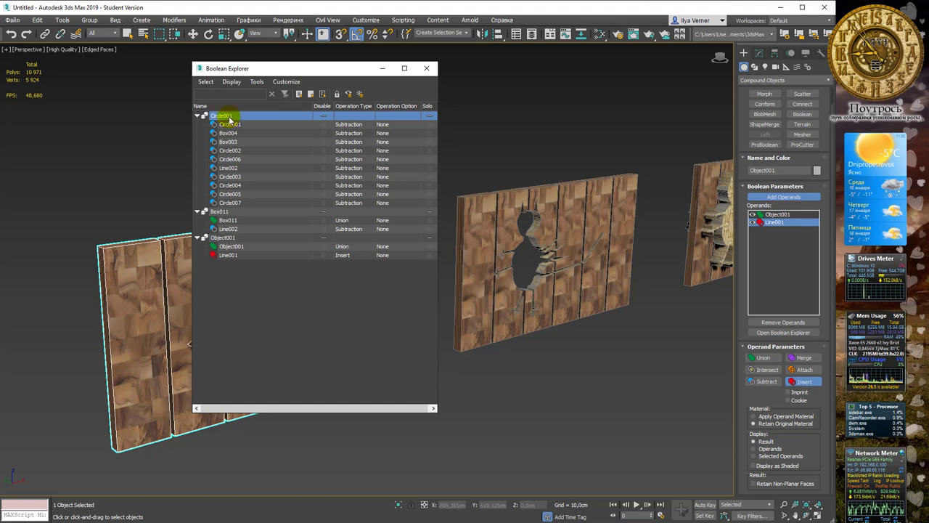
click(220, 211)
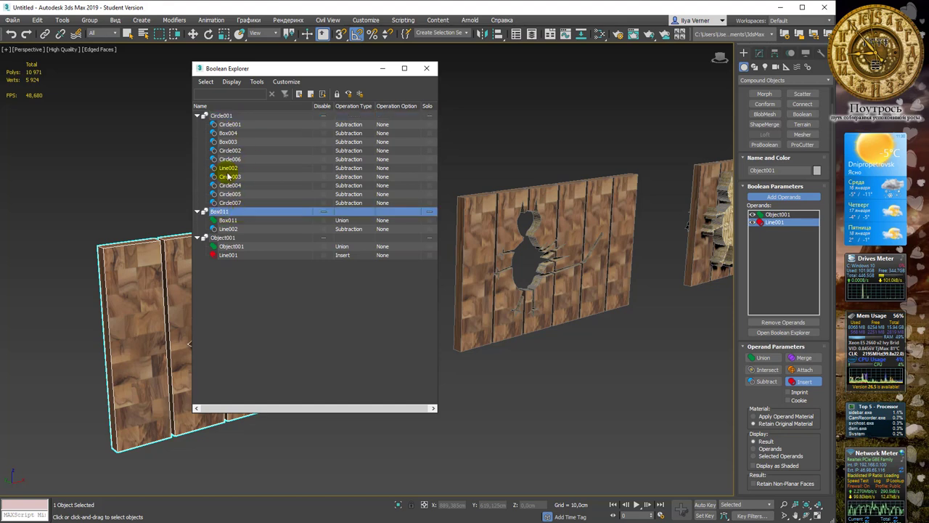
drag(235, 212, 251, 220)
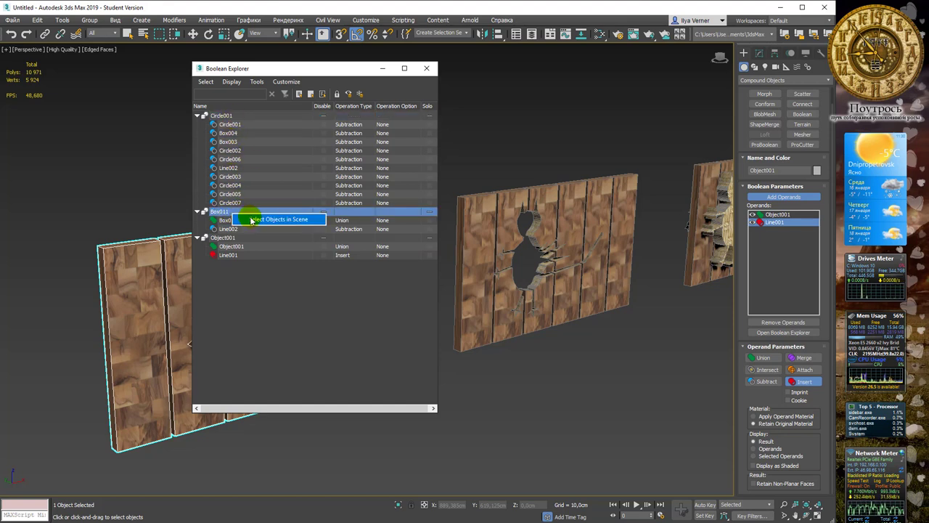
click(250, 219)
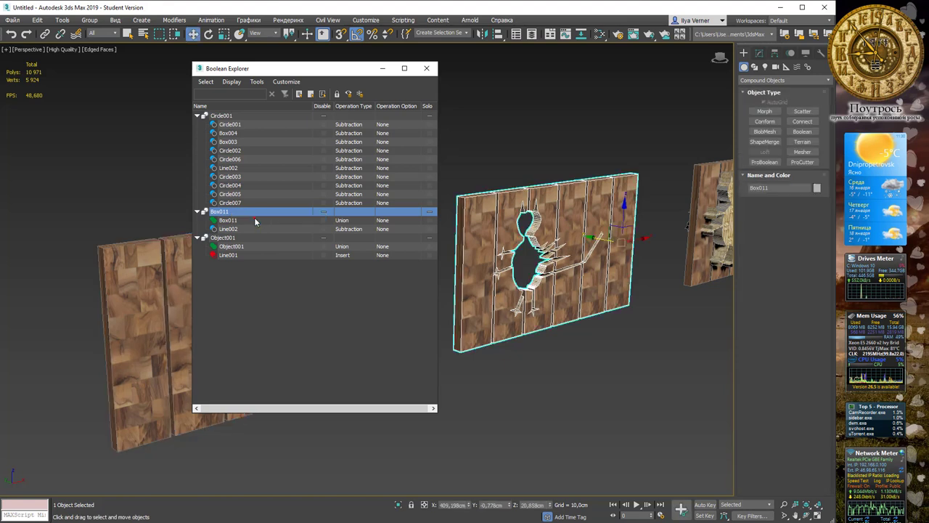
click(222, 116)
click(243, 118)
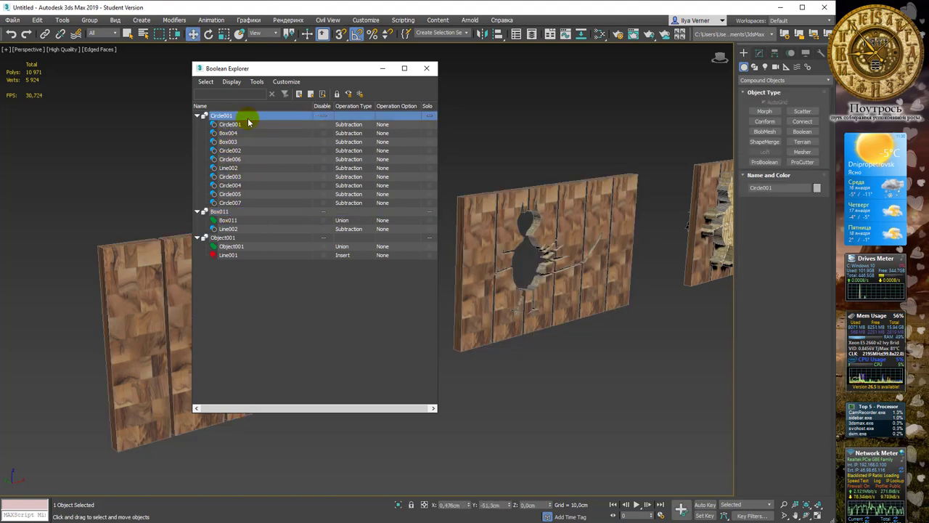
drag(233, 239, 245, 240)
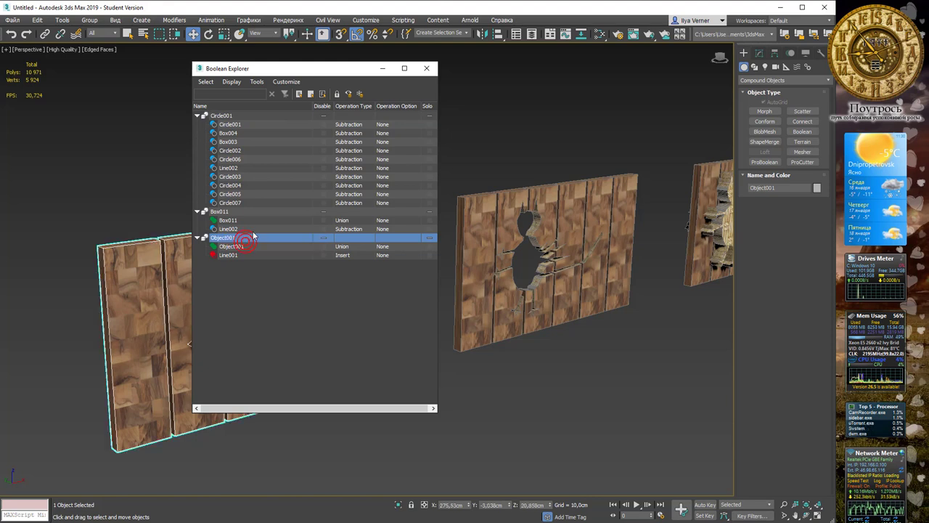
click(357, 132)
click(287, 82)
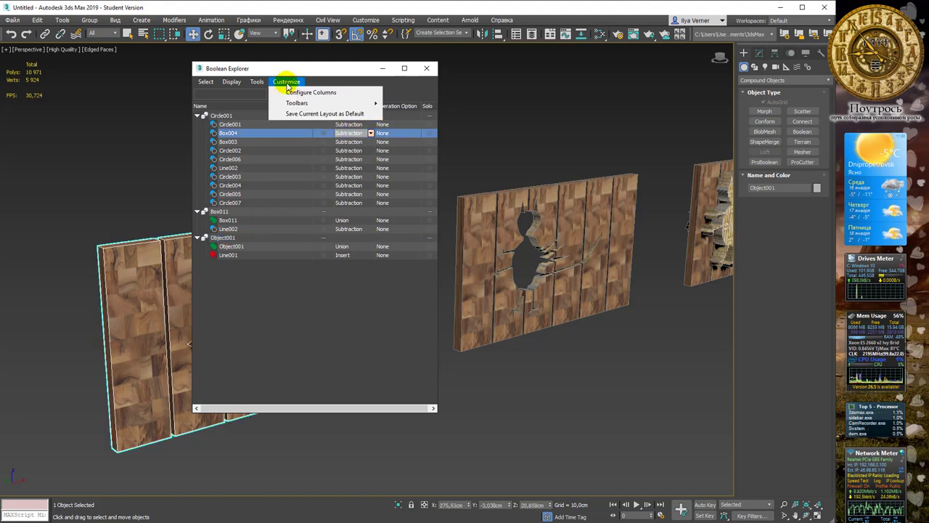
Collapse the whole operand tree in the Boolean Explorer and toggle Circle001's expansion
click(347, 77)
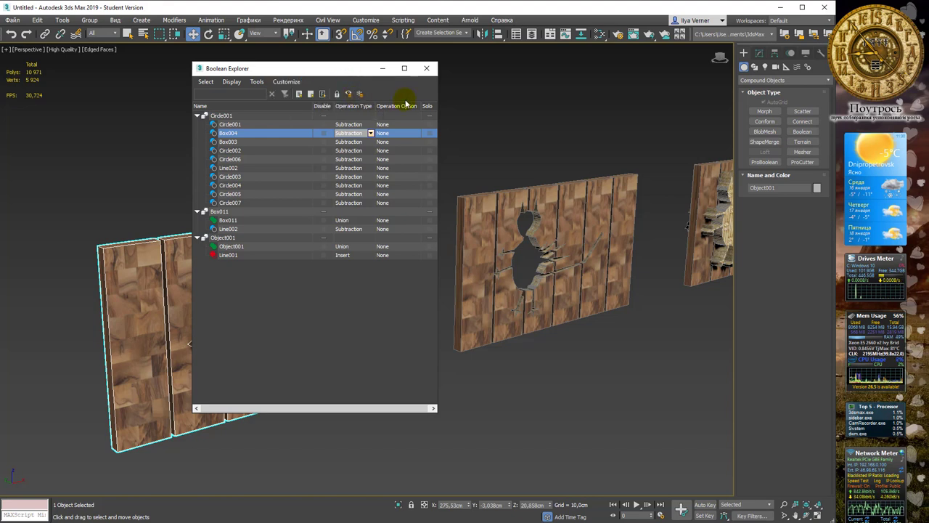
click(289, 82)
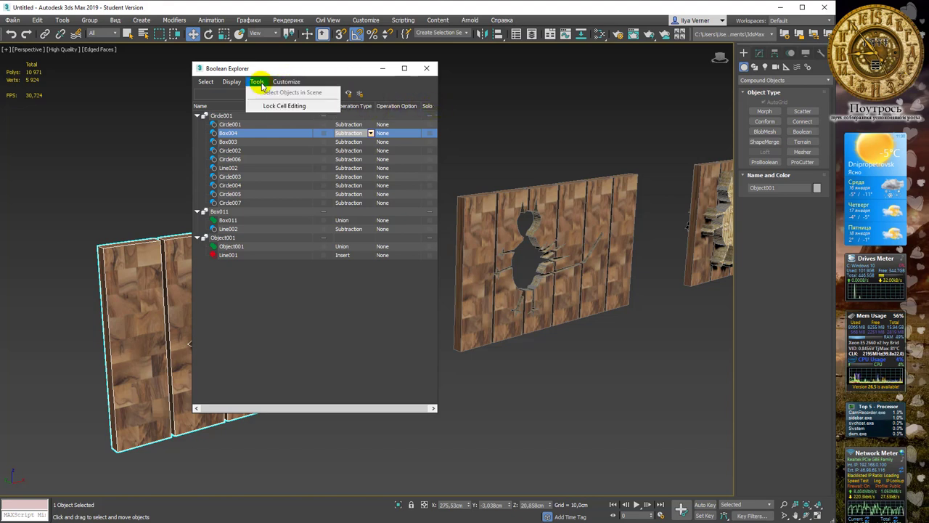
mouse_move(206, 81)
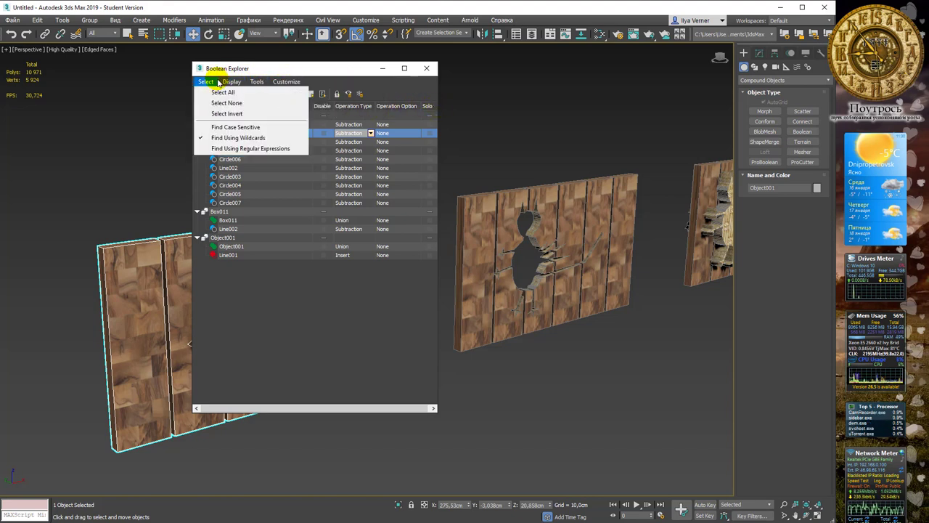
click(233, 82)
click(232, 81)
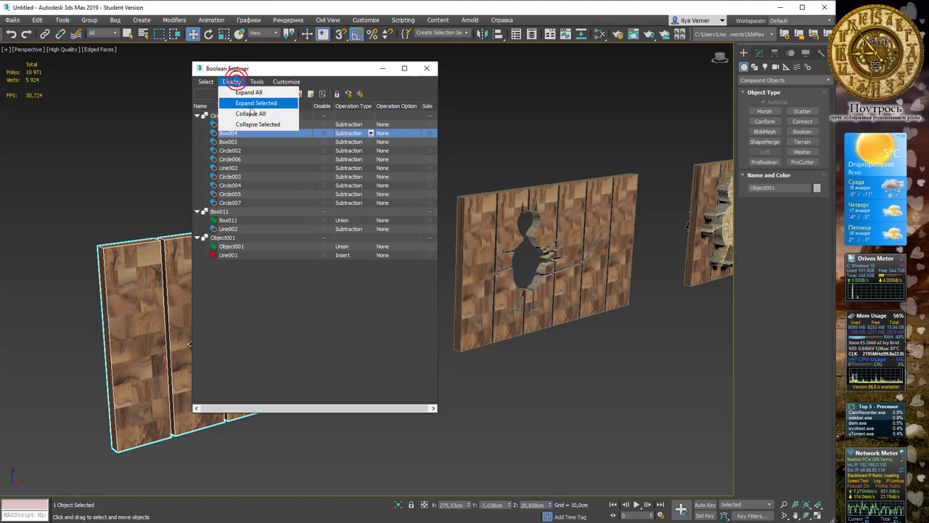
click(251, 113)
click(198, 116)
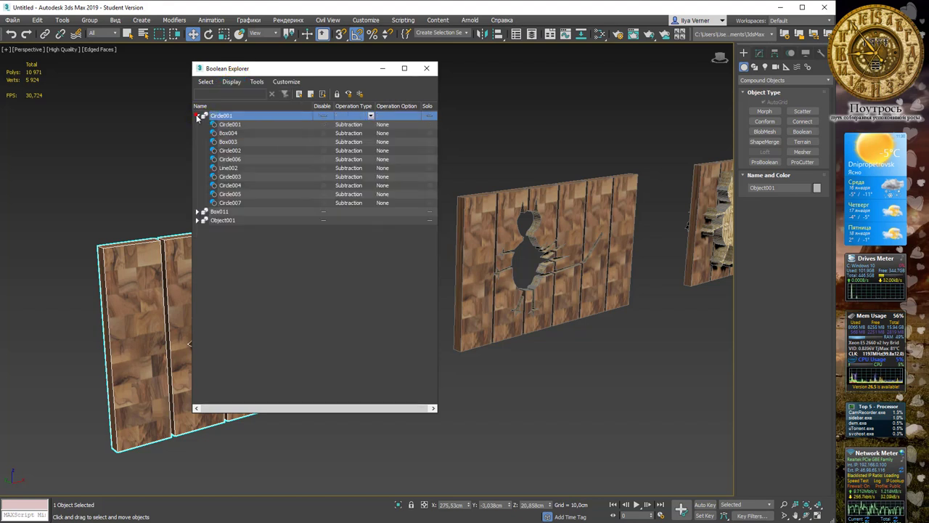
click(198, 116)
Select all booleans in the explorer and select those objects in the scene
click(232, 82)
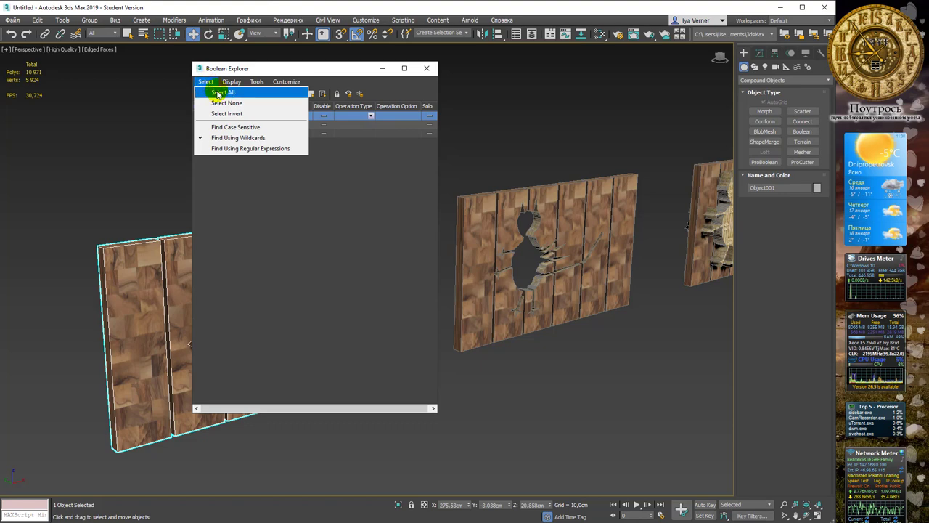
click(218, 93)
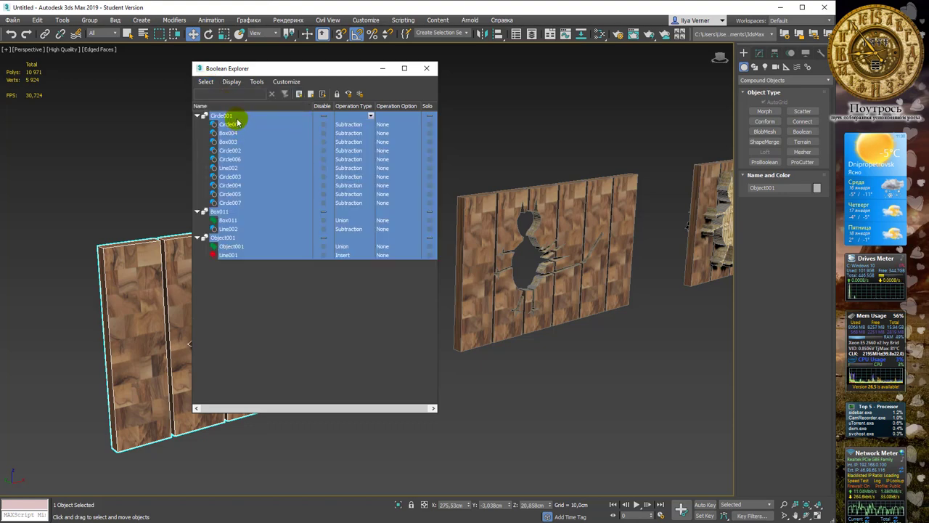
right_click(226, 116)
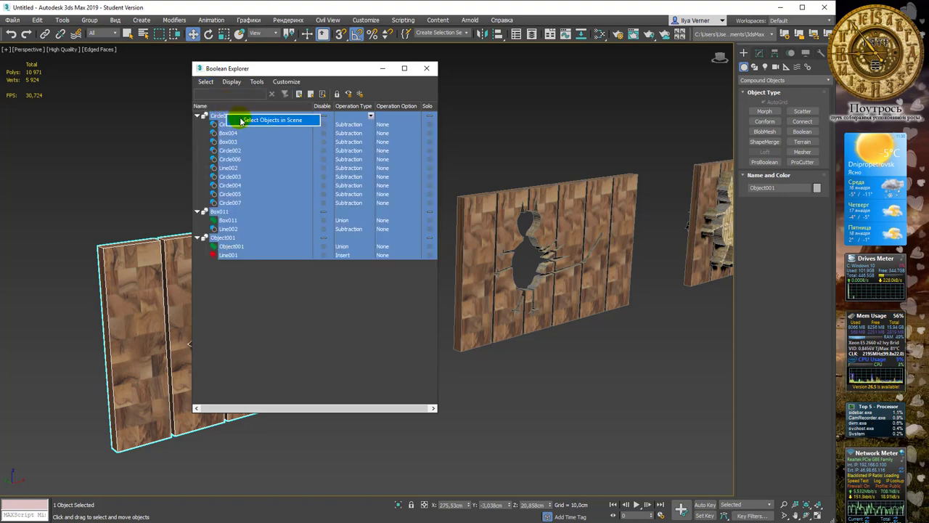
click(241, 122)
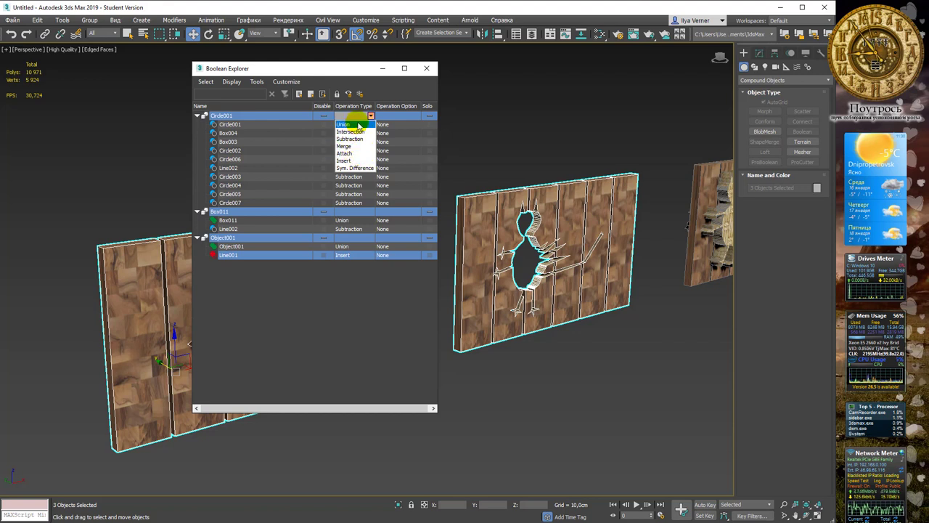
Try Union and Merge as Line001's operation type, restore it, then close the Boolean Explorer
click(358, 126)
click(369, 116)
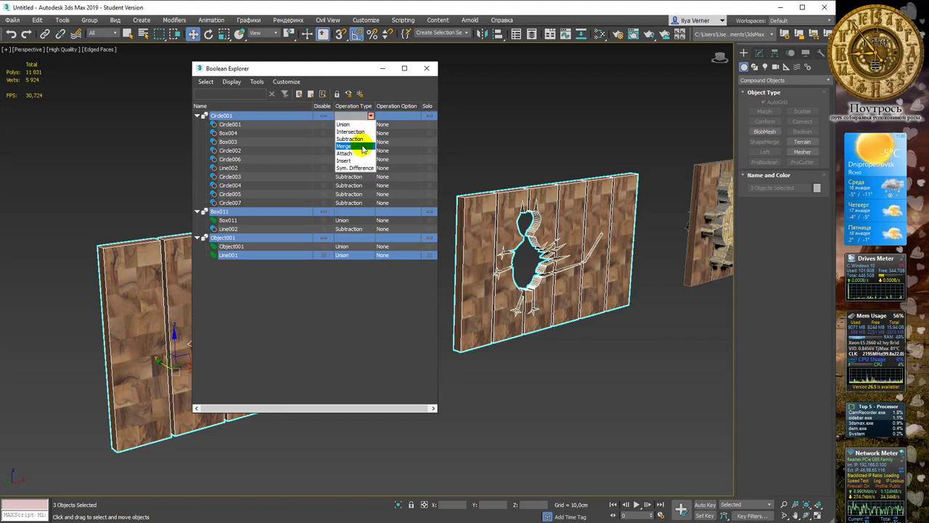
click(362, 149)
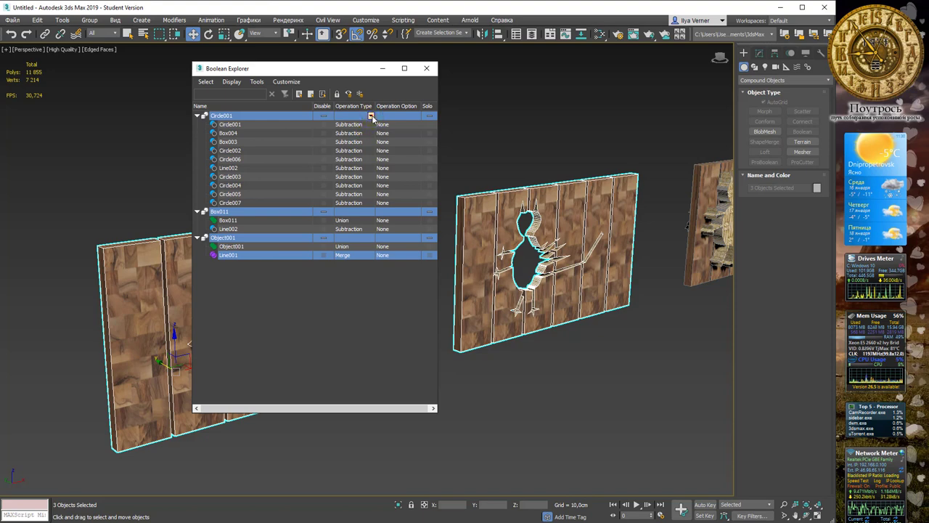
click(370, 116)
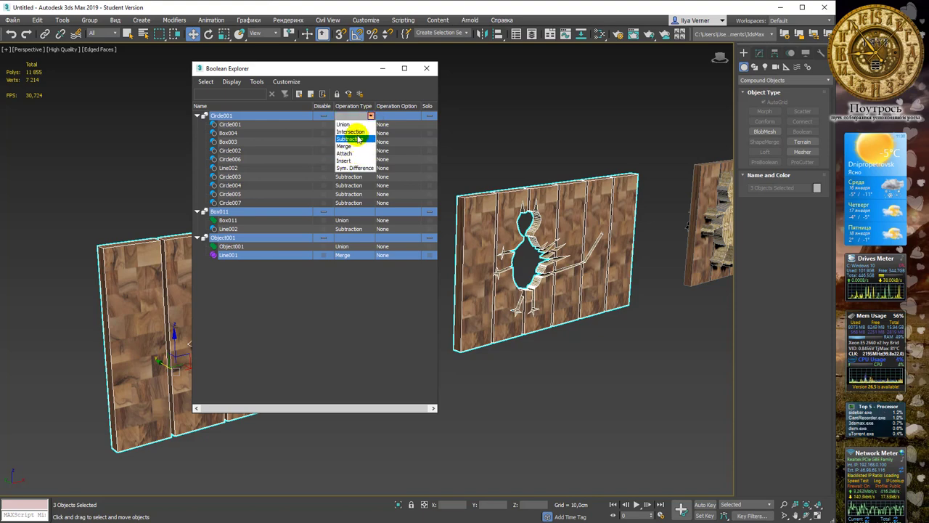
click(354, 124)
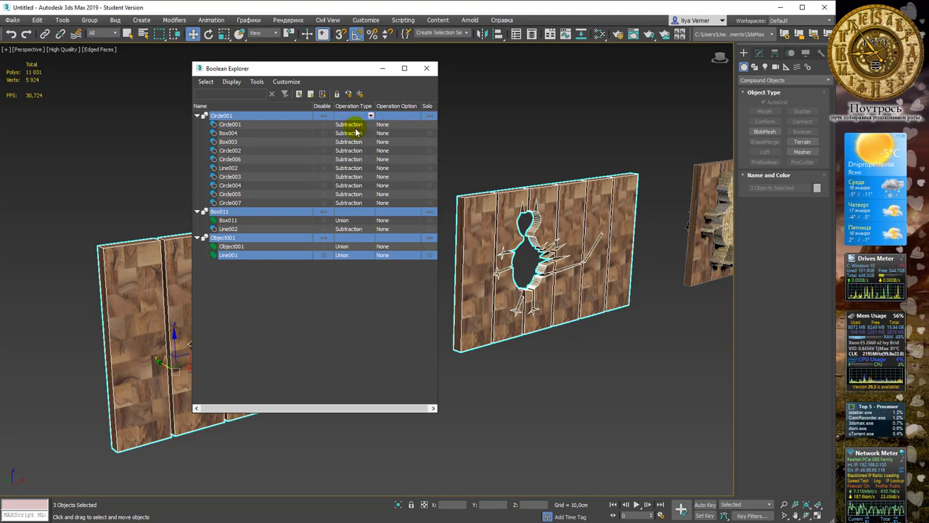
drag(327, 73, 310, 97)
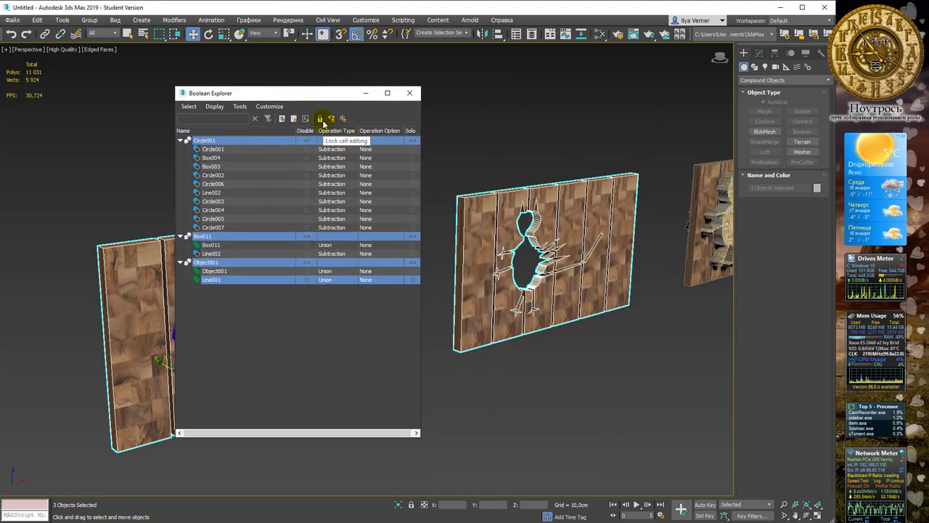
key(ctrl+z)
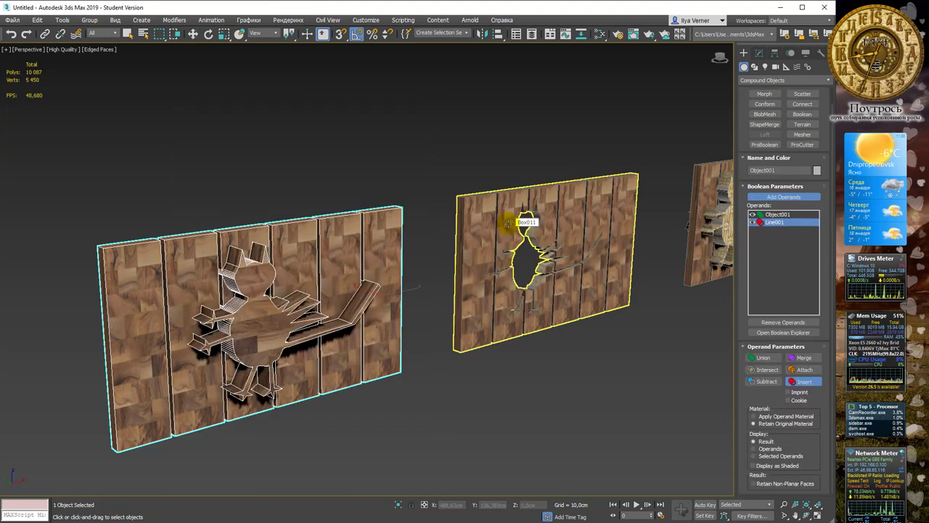